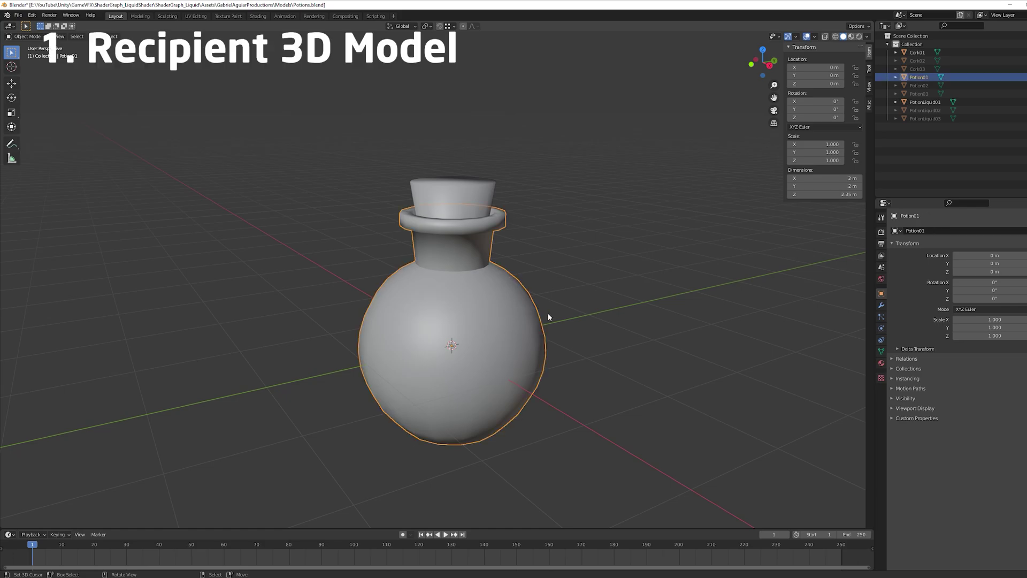
# - Orbit the Blender viewport to look over the potion bottle model
pyautogui.moveTo(548, 315); pyautogui.dragTo(539, 316, button='middle')
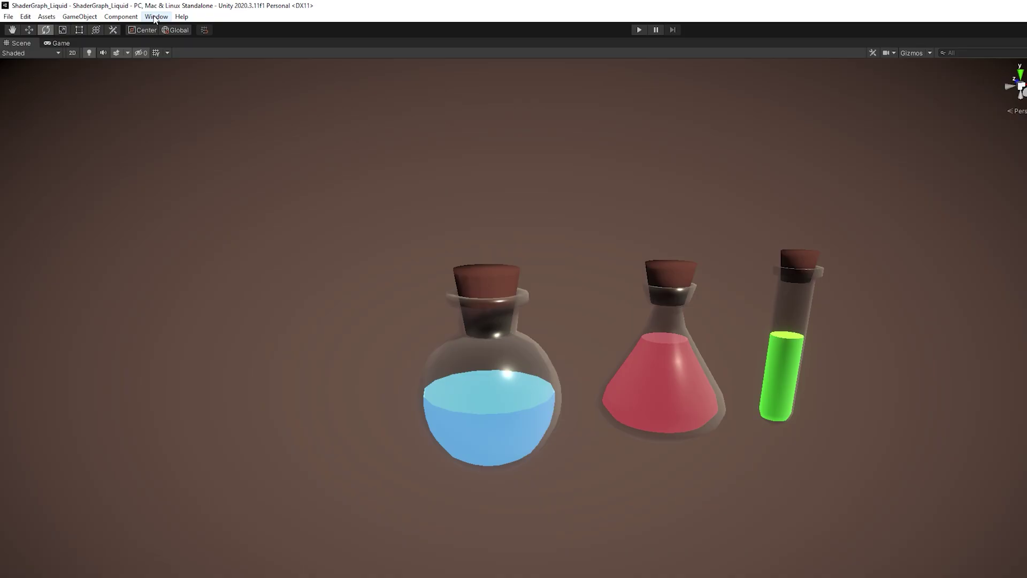
# - Show the Shader Graph package details in the Package Manager
pyautogui.click(156, 17)
pyautogui.click(181, 97)
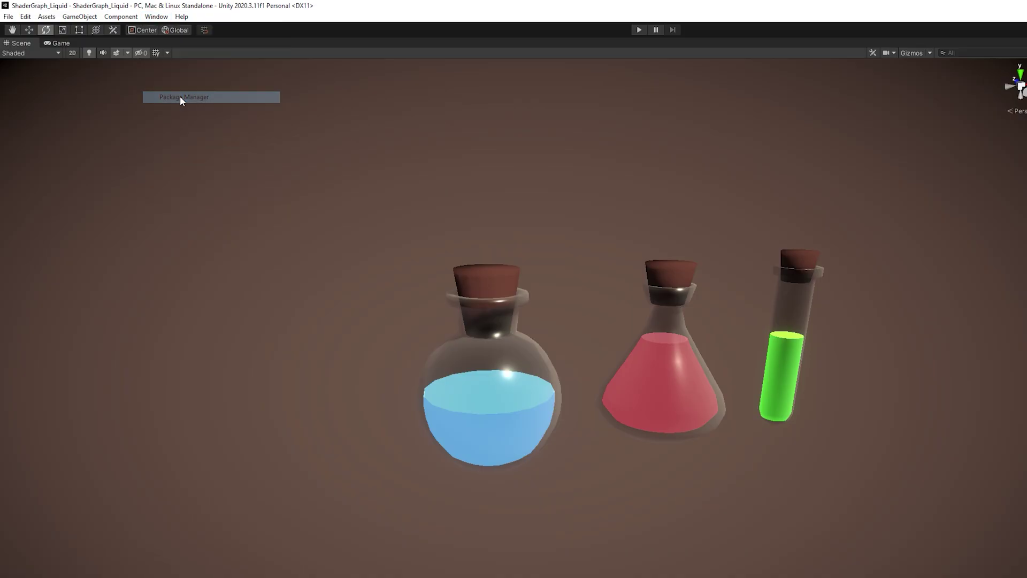
pyautogui.click(156, 478)
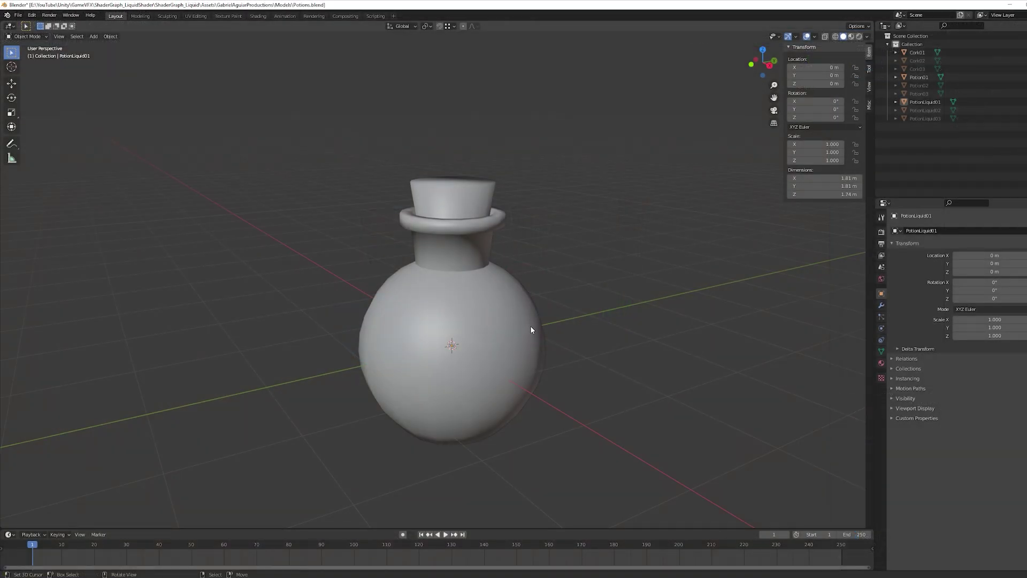
# - Lift the cork off the bottle neck, then cancel so it stays in place
pyautogui.click(506, 324)
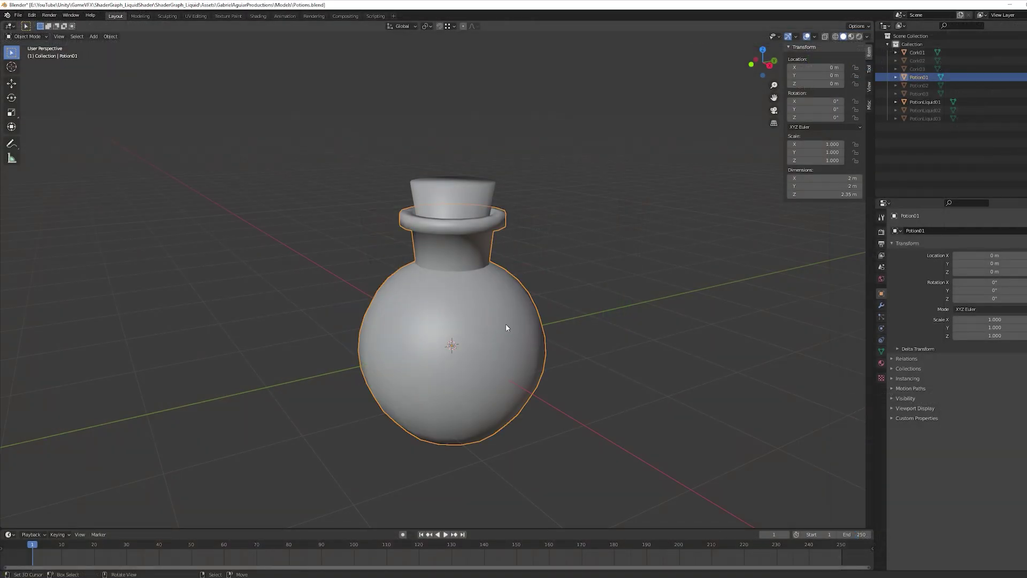
pyautogui.moveTo(531, 307)
pyautogui.mouseDown(button='middle')
pyautogui.moveTo(548, 317)
pyautogui.moveTo(524, 292)
pyautogui.mouseUp(button='middle')
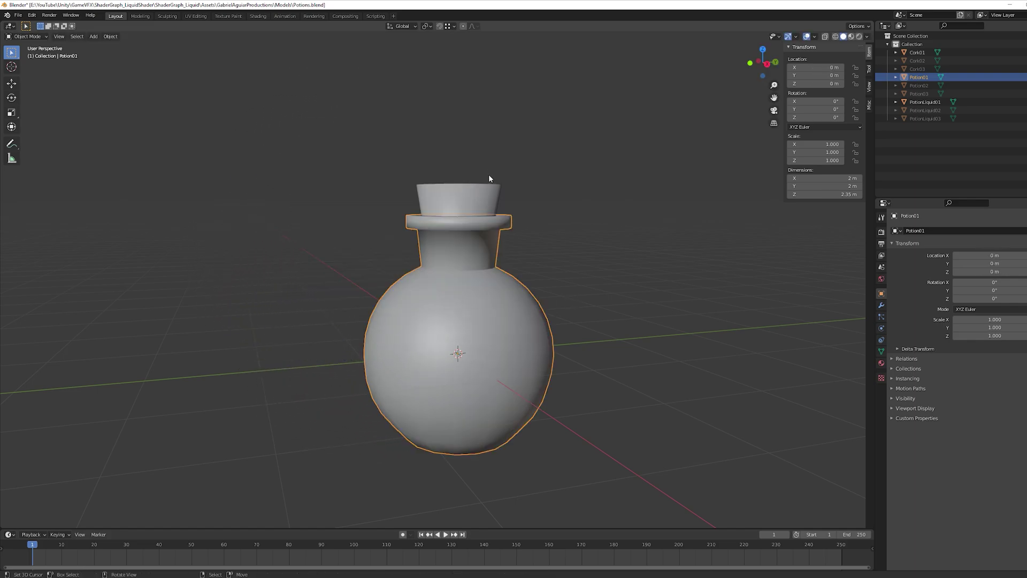
pyautogui.rightClick(478, 192)
pyautogui.press('g')
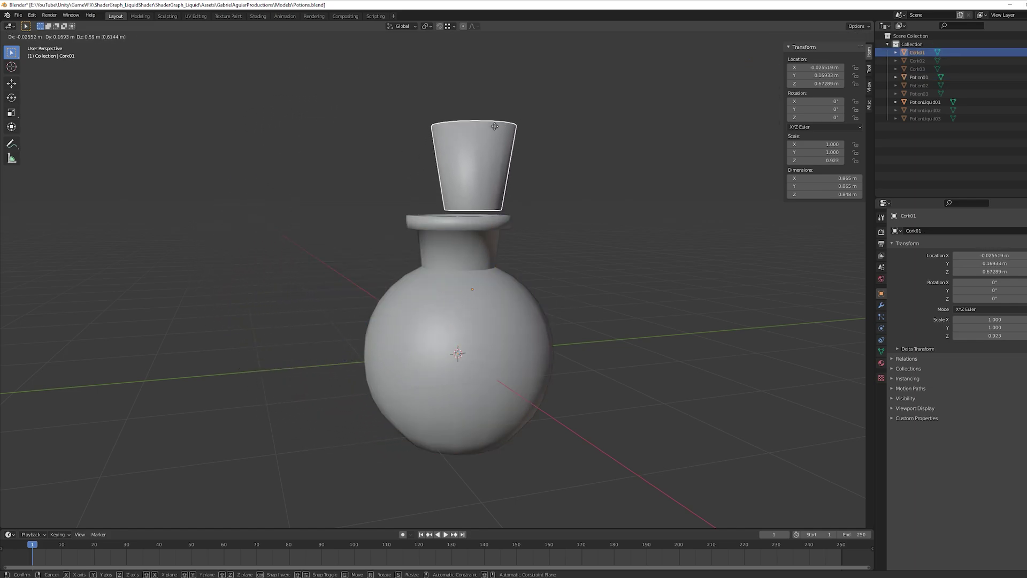
pyautogui.rightClick(481, 119)
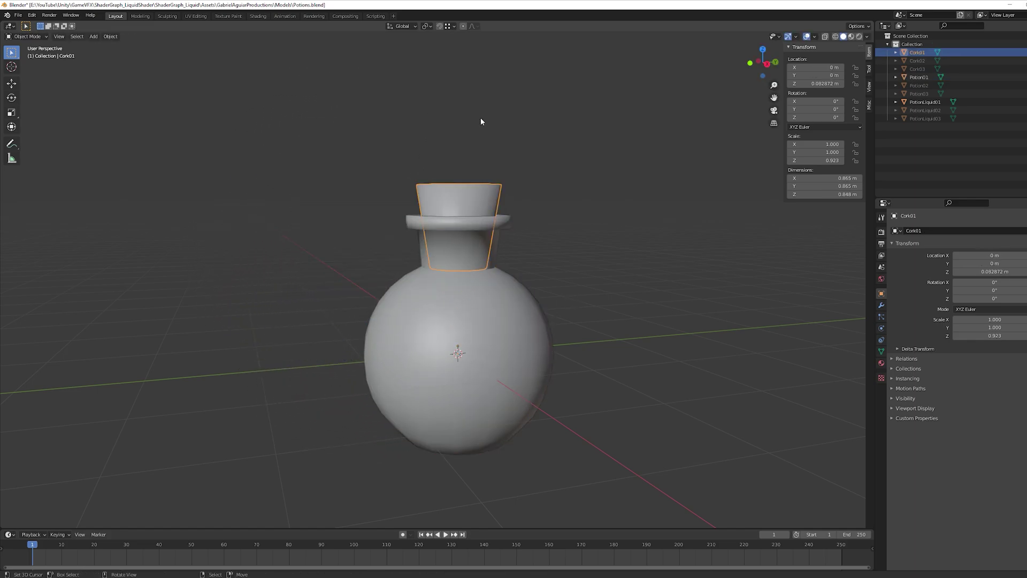
# - Pull the first bottle's liquid out in wireframe view, then reset it inside with Alt+G
pyautogui.click(924, 102)
pyautogui.hotkey('shift', 'z')
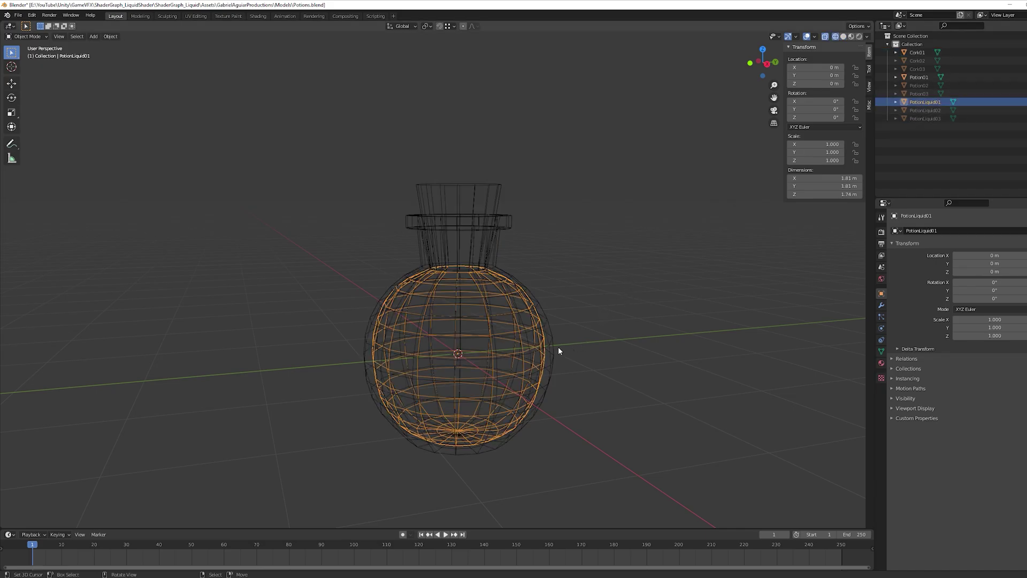
pyautogui.press('g')
pyautogui.click(327, 337)
pyautogui.hotkey('shift', 'z')
pyautogui.moveTo(368, 360)
pyautogui.mouseDown(button='middle')
pyautogui.moveTo(412, 405)
pyautogui.moveTo(428, 355)
pyautogui.moveTo(391, 355)
pyautogui.mouseUp(button='middle')
pyautogui.hotkey('alt', 'g')
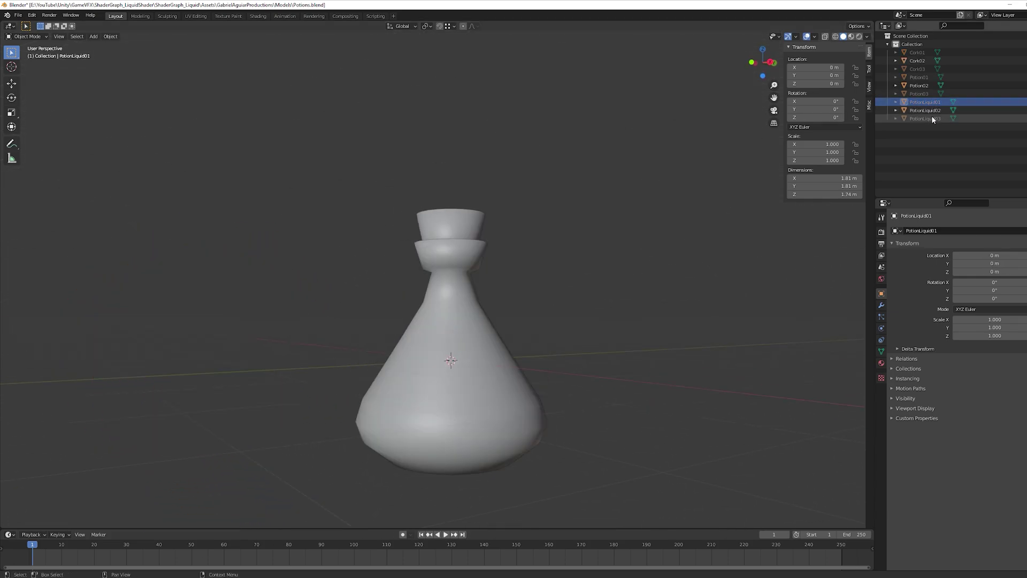
# - Start moving the second bottle's liquid, then cancel so it stays inside
pyautogui.click(930, 111)
pyautogui.moveTo(497, 352); pyautogui.dragTo(460, 297, button='middle')
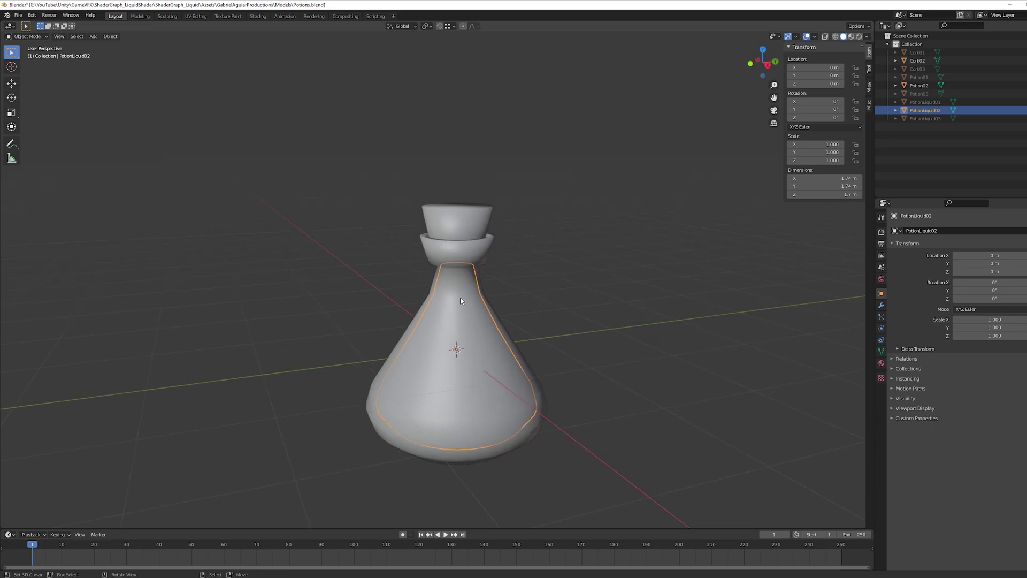
pyautogui.press('g')
pyautogui.rightClick(320, 323)
# - Move the Potion02 bottle left, away from its liquid, and check both meshes from above in wireframe
pyautogui.click(506, 331)
pyautogui.press('g')
pyautogui.click(335, 311)
pyautogui.hotkey('shift', 'z')
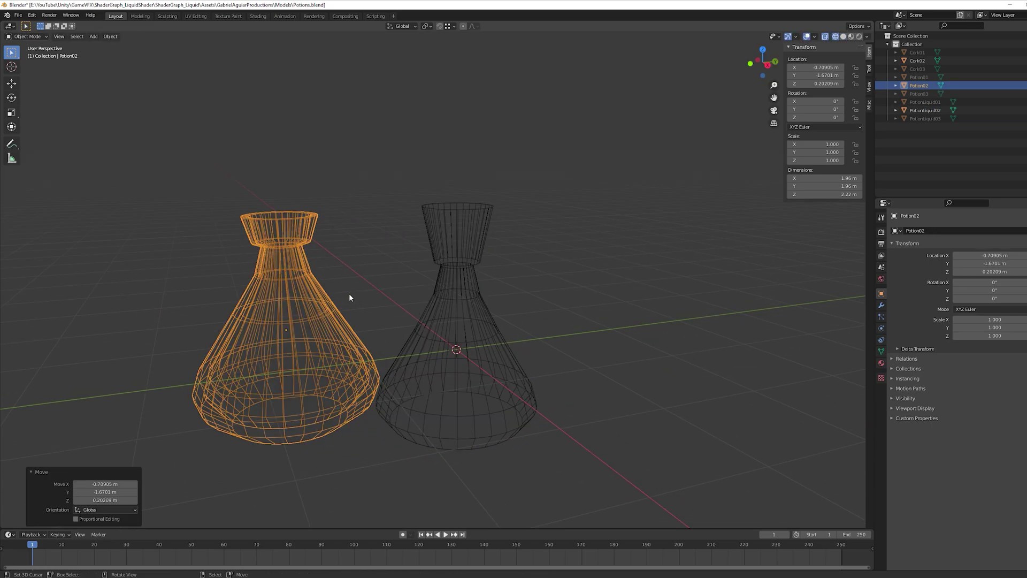
pyautogui.moveTo(350, 298)
pyautogui.mouseDown(button='middle')
pyautogui.moveTo(257, 337)
pyautogui.moveTo(406, 309)
pyautogui.moveTo(415, 369)
pyautogui.moveTo(437, 305)
pyautogui.moveTo(539, 261)
pyautogui.moveTo(495, 218)
pyautogui.mouseUp(button='middle')
pyautogui.hotkey('shift', 'z')
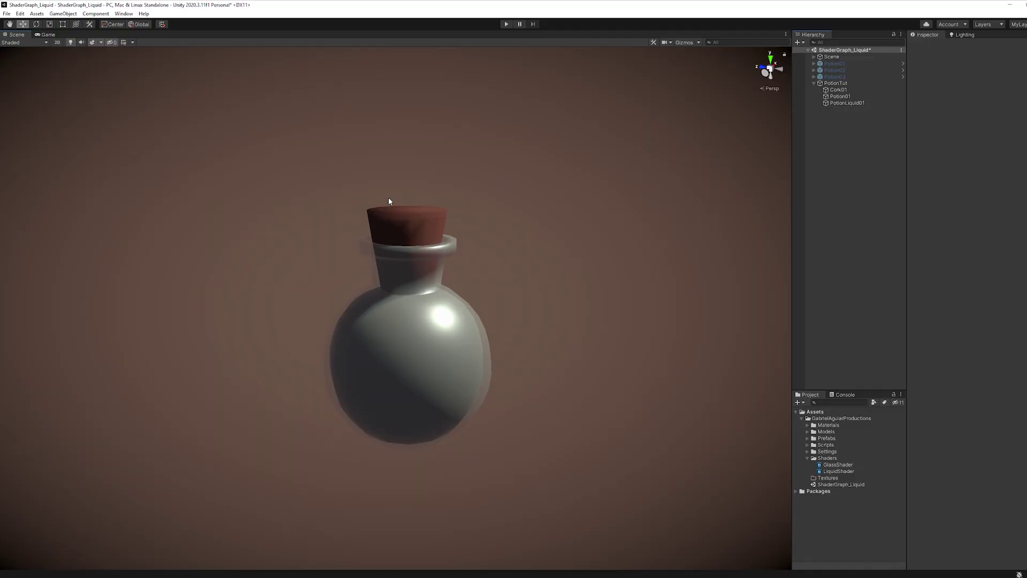
pyautogui.keyDown('alt'); pyautogui.moveTo(602, 329); pyautogui.dragTo(581, 291); pyautogui.keyUp('alt')
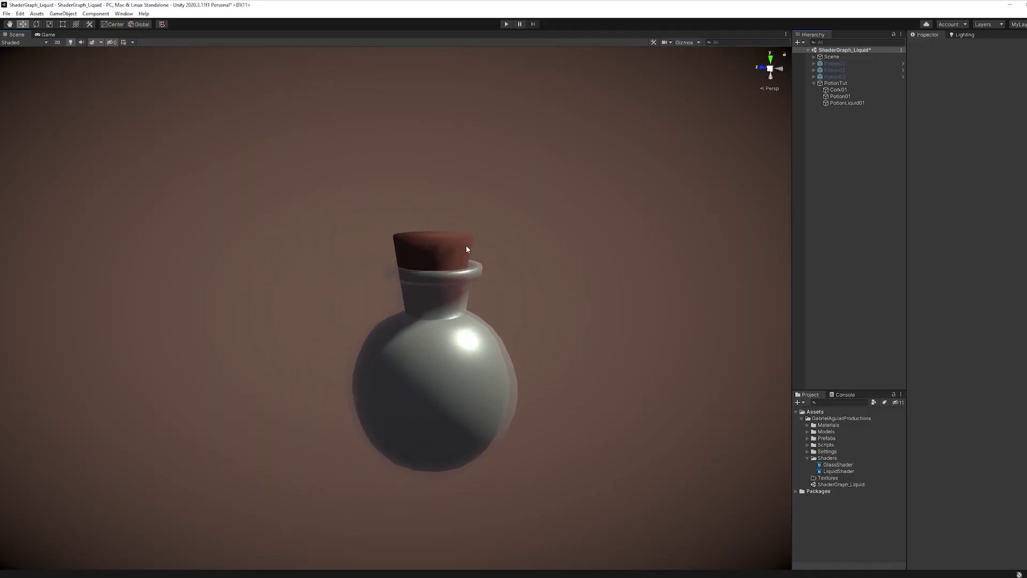
pyautogui.click(856, 90)
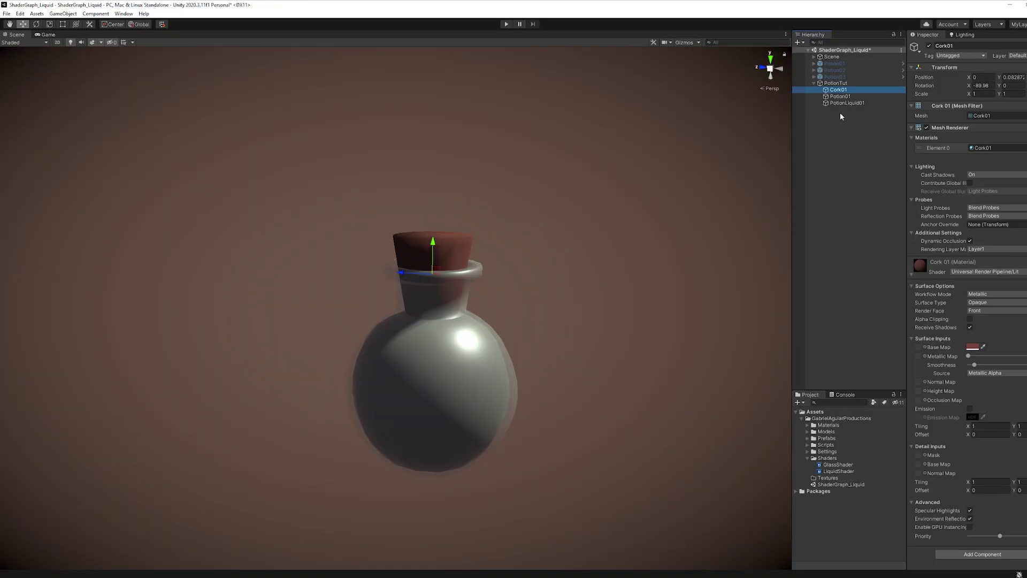
pyautogui.click(752, 82)
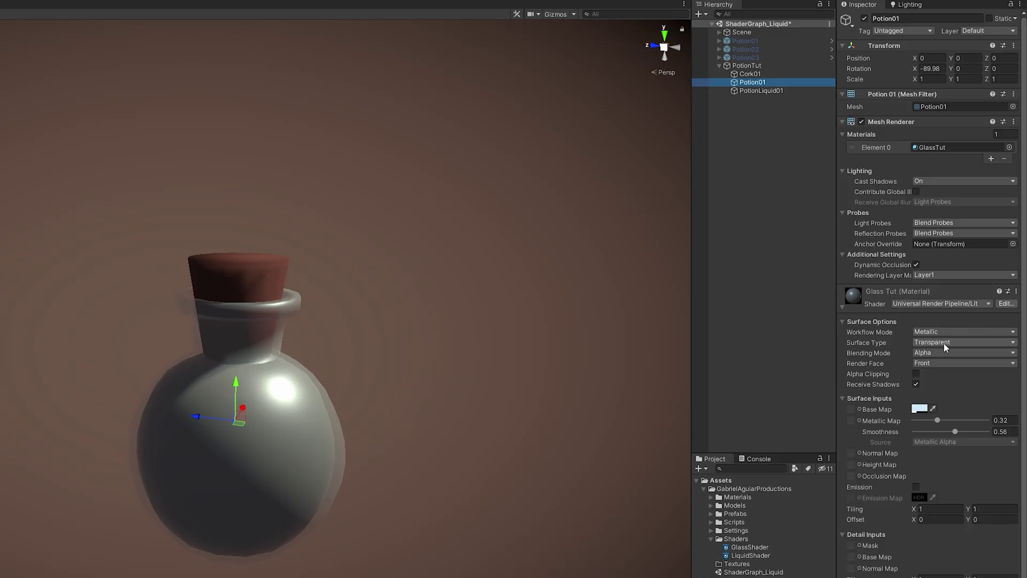
pyautogui.click(917, 408)
pyautogui.moveTo(947, 400); pyautogui.dragTo(746, 243)
pyautogui.moveTo(741, 455); pyautogui.dragTo(731, 455)
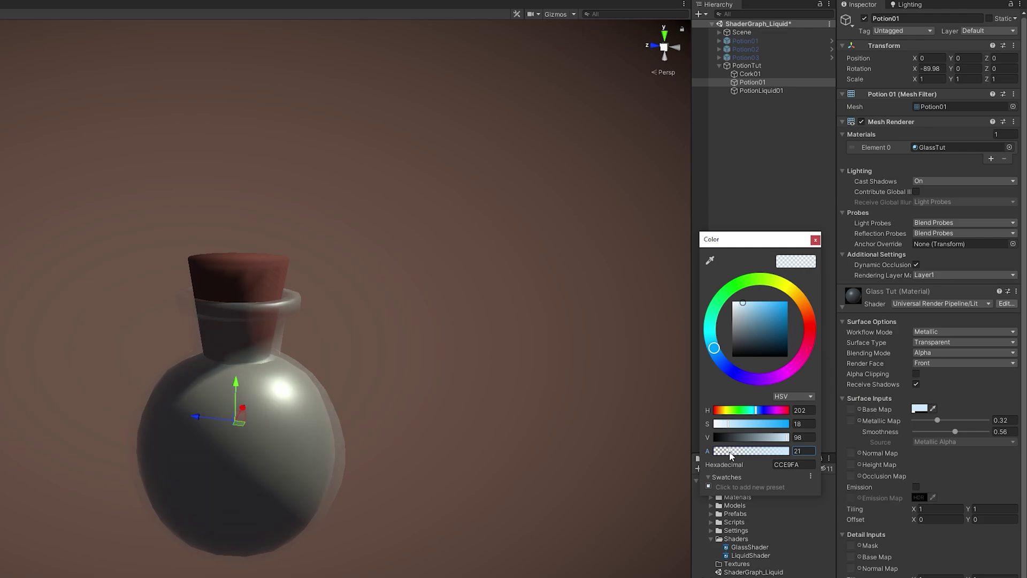
pyautogui.press('Escape')
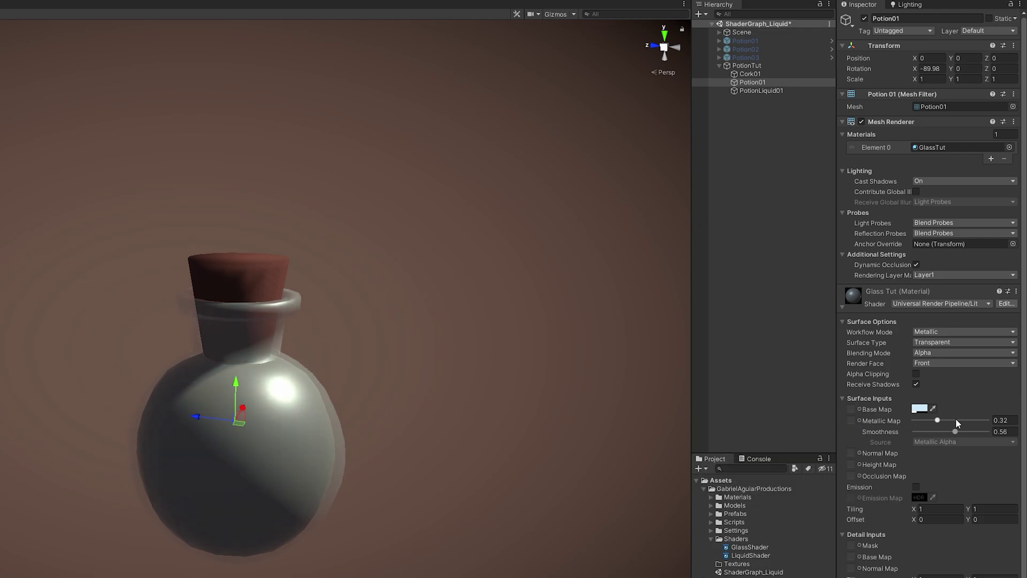
pyautogui.moveTo(937, 422)
pyautogui.mouseDown()
pyautogui.moveTo(910, 421)
pyautogui.moveTo(986, 432)
pyautogui.moveTo(953, 432)
pyautogui.moveTo(974, 432)
pyautogui.mouseUp()
pyautogui.hotkey('ctrl', 'z')
pyautogui.hotkey('ctrl', 'z')
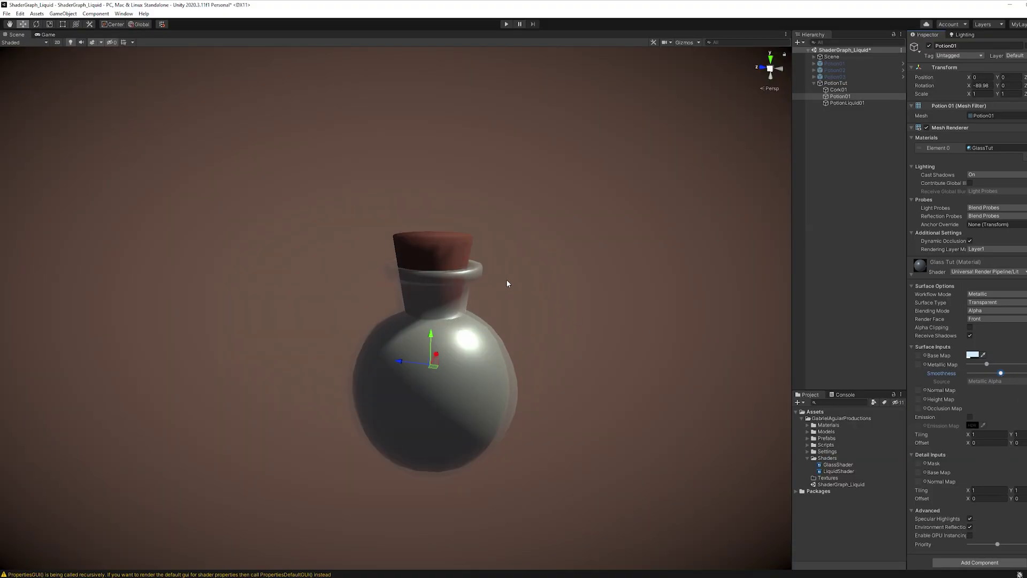
pyautogui.moveTo(662, 282); pyautogui.dragTo(647, 289, button='right')
pyautogui.click(851, 231)
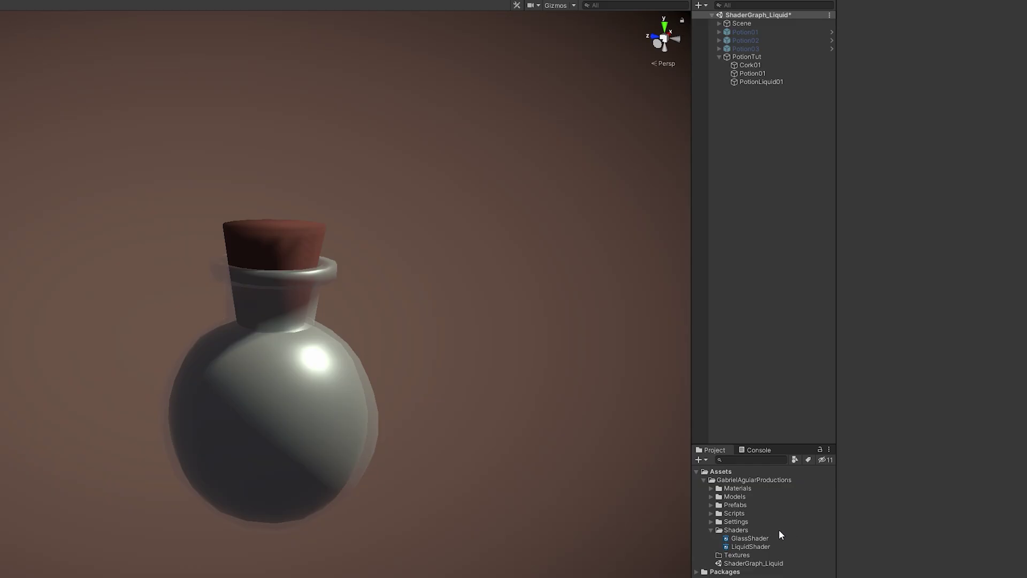
# - Create a blank shader graph named LiquidShaderTut in the Shaders folder and open it
pyautogui.rightClick(856, 458)
pyautogui.moveTo(920, 242)
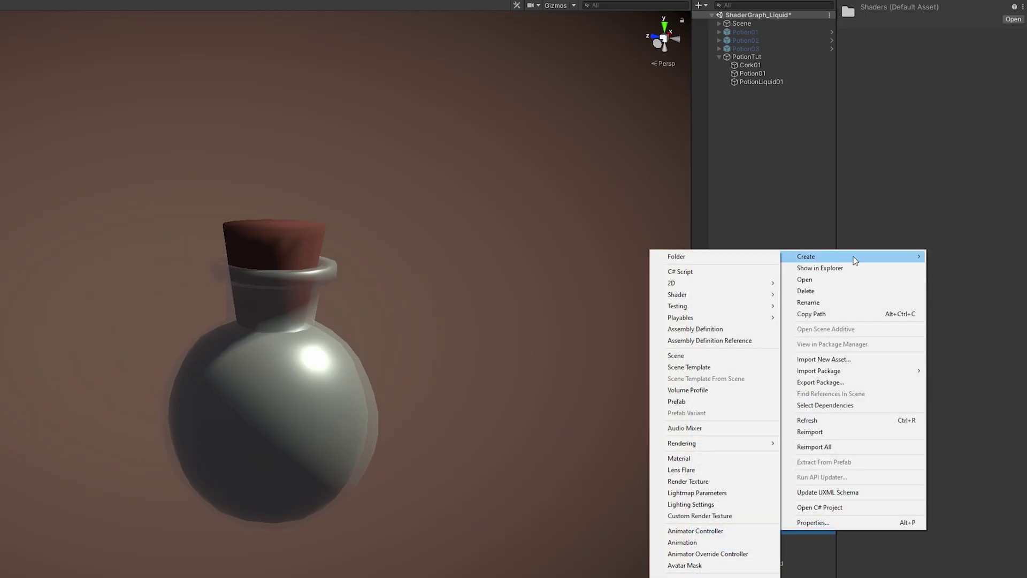
pyautogui.moveTo(700, 295)
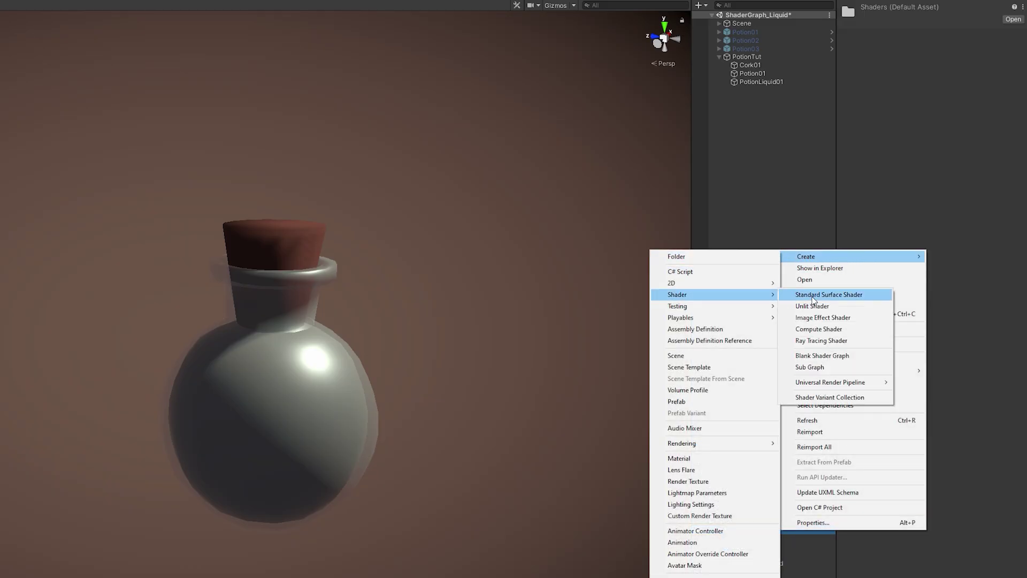
pyautogui.click(867, 354)
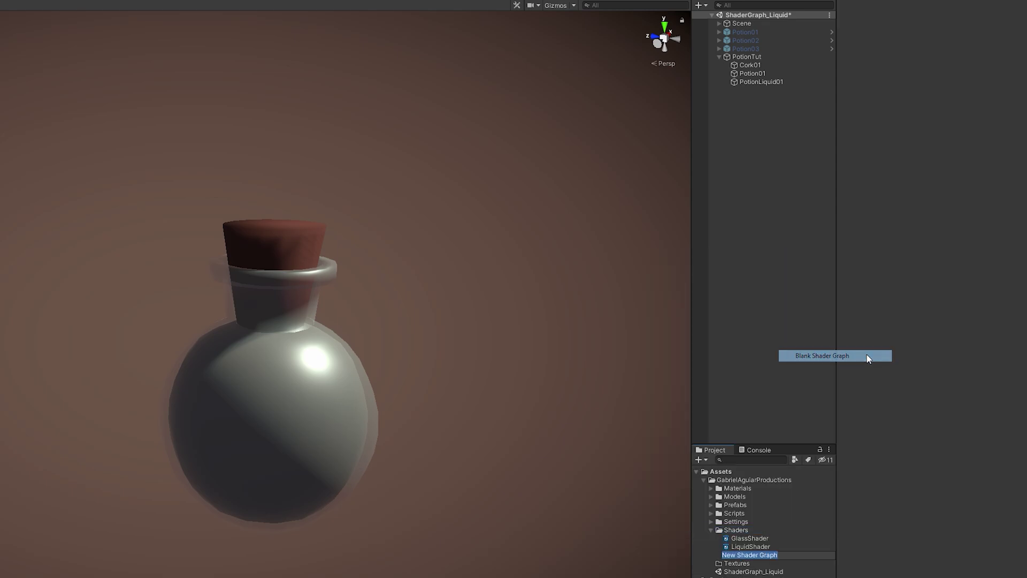
pyautogui.write('LiquidShaderTut')
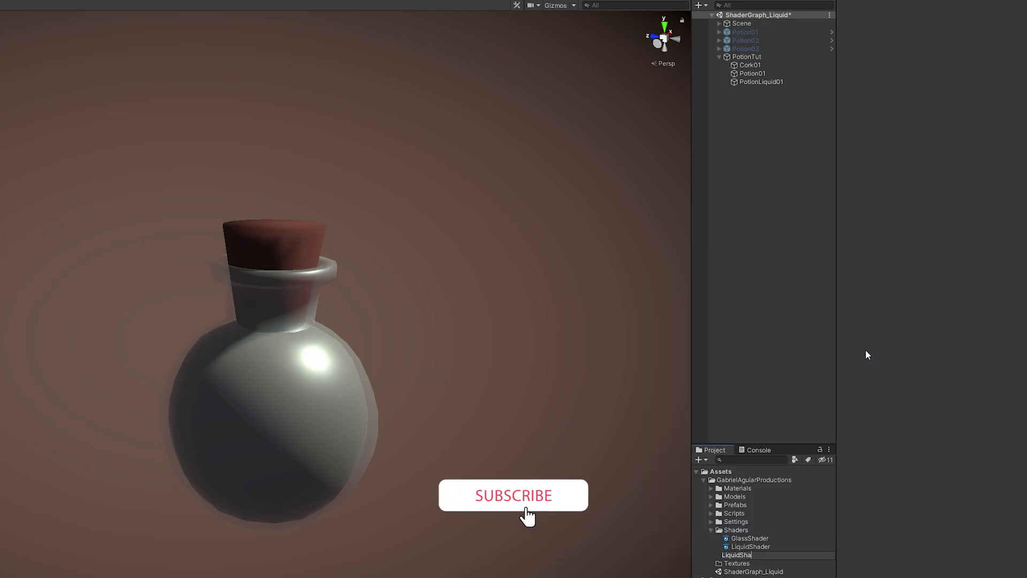
pyautogui.press('Return')
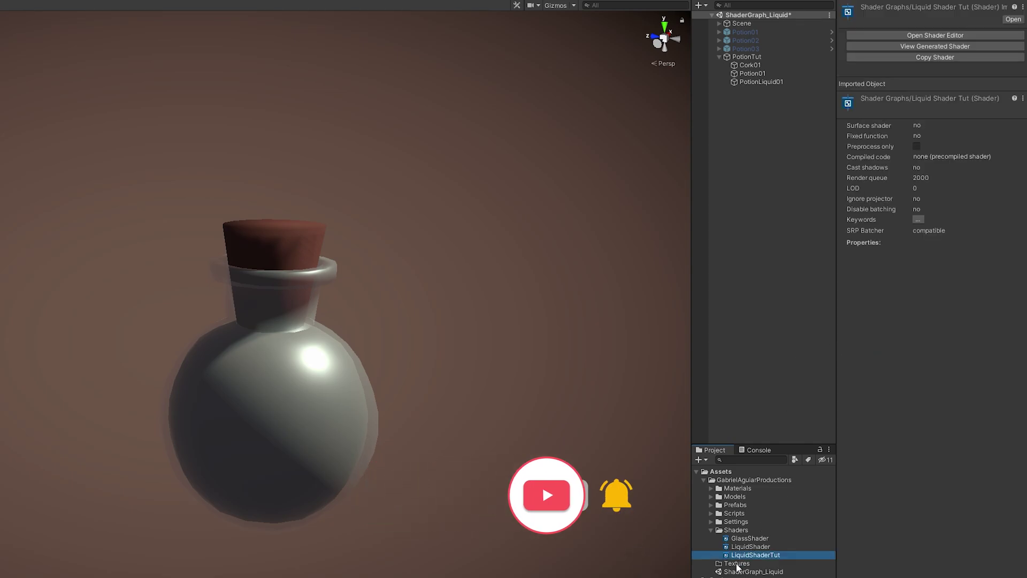
pyautogui.doubleClick(739, 557)
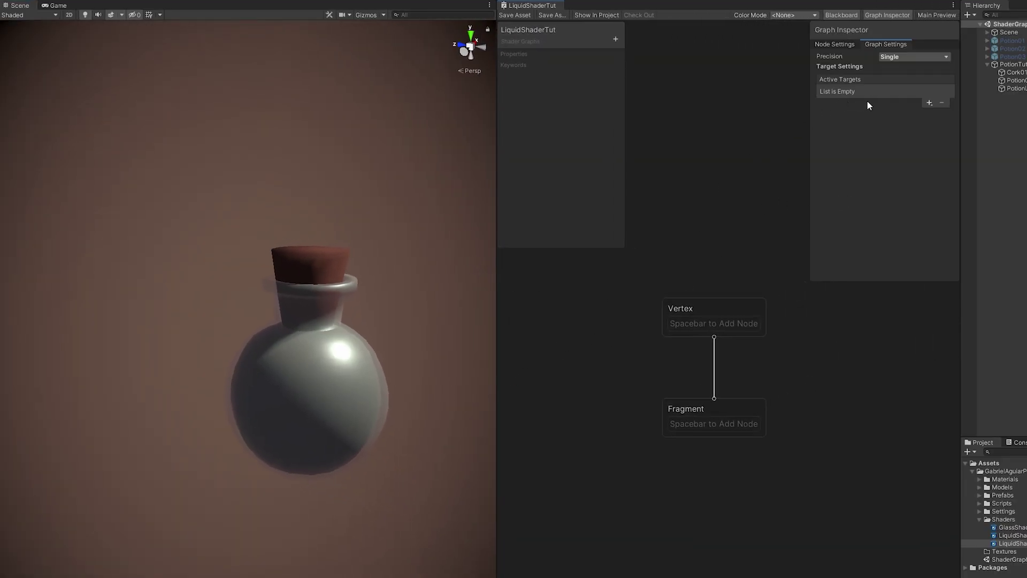
# - Add the Universal target with an Unlit material and Alpha Clip enabled
pyautogui.click(931, 103)
pyautogui.click(969, 109)
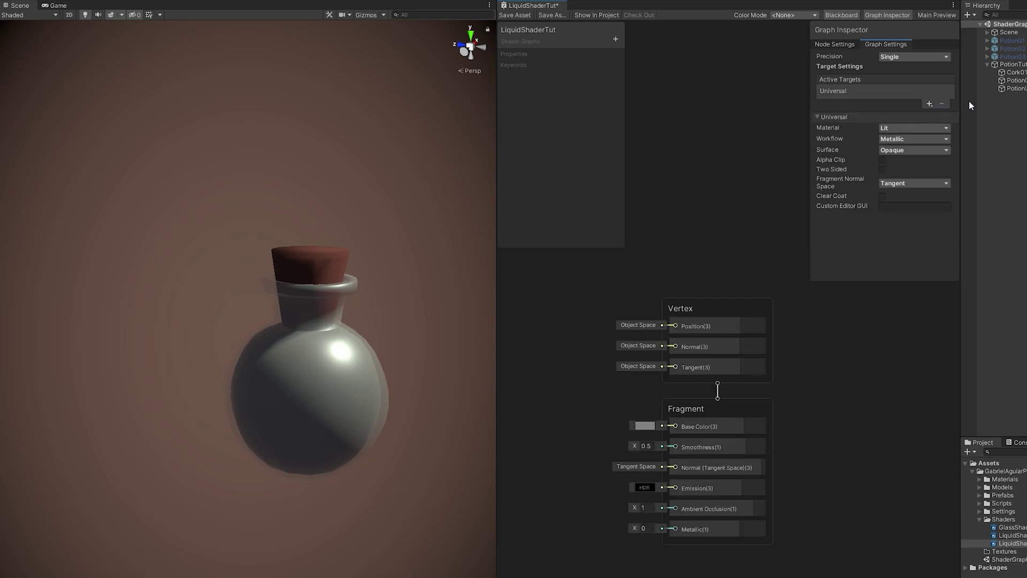
pyautogui.click(922, 130)
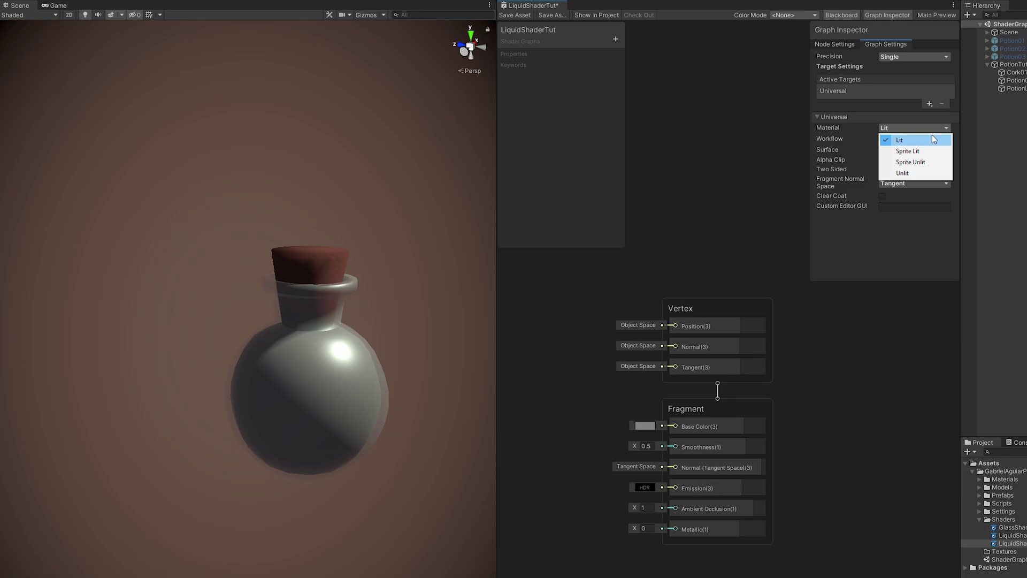
pyautogui.click(928, 173)
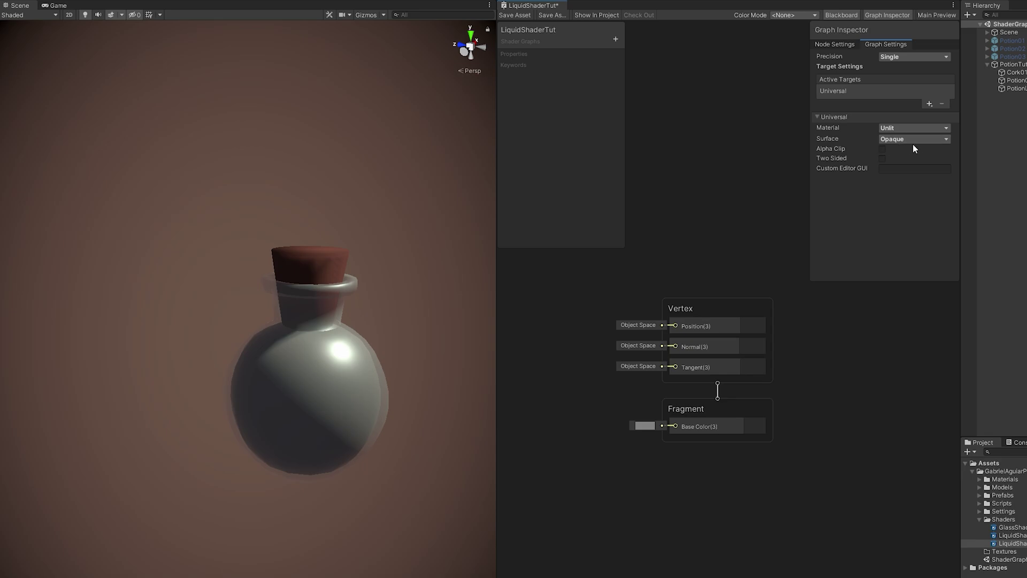
pyautogui.click(882, 149)
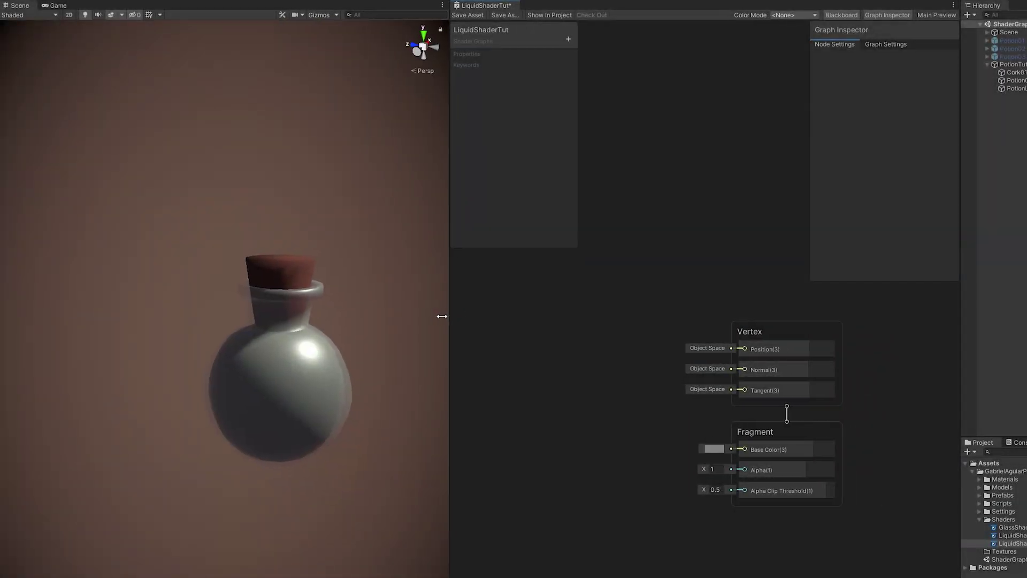
# - Add a Position node feeding a new Subtract node
pyautogui.moveTo(441, 316); pyautogui.dragTo(339, 339)
pyautogui.moveTo(502, 353); pyautogui.dragTo(530, 363, button='middle')
pyautogui.press('space')
pyautogui.write('po')
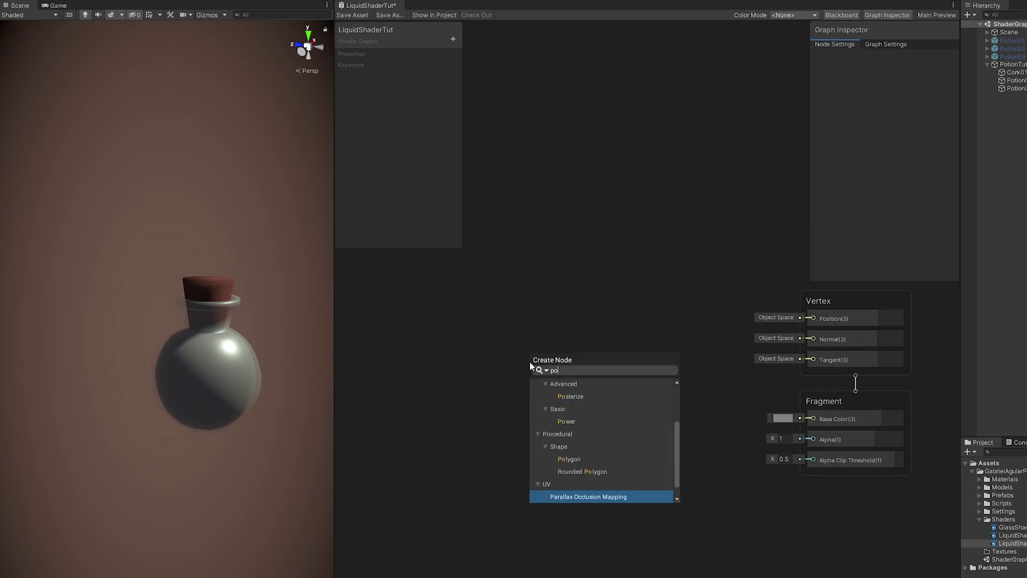
pyautogui.write('sition')
pyautogui.press('Return')
pyautogui.moveTo(530, 362); pyautogui.dragTo(606, 381)
pyautogui.write('subt')
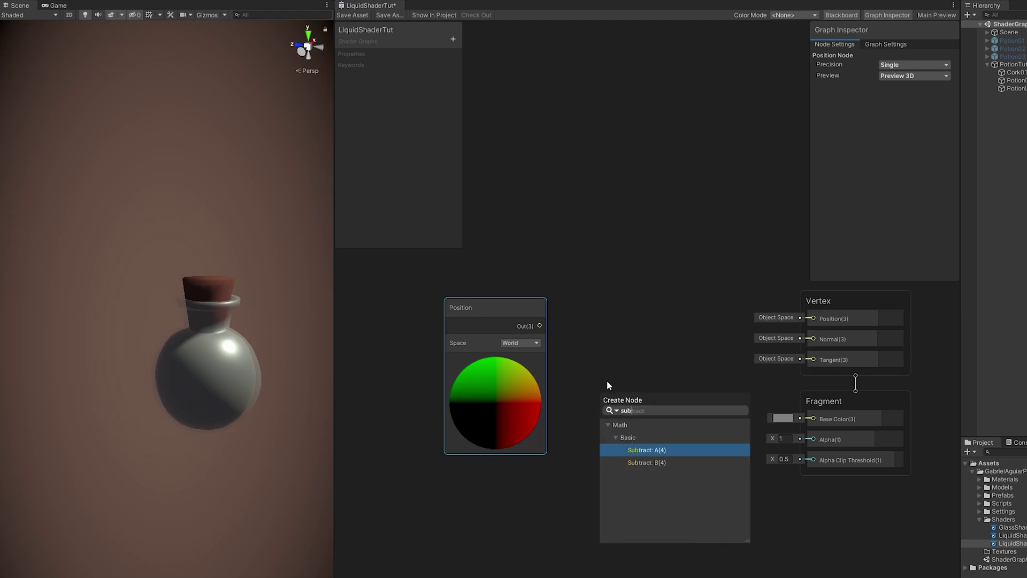
pyautogui.press('Return')
pyautogui.moveTo(502, 577); pyautogui.dragTo(573, 545, button='middle')
pyautogui.click(565, 542)
# - Add an Object node below Subtract for the object position and shift the three nodes left
pyautogui.press('space')
pyautogui.write('obj')
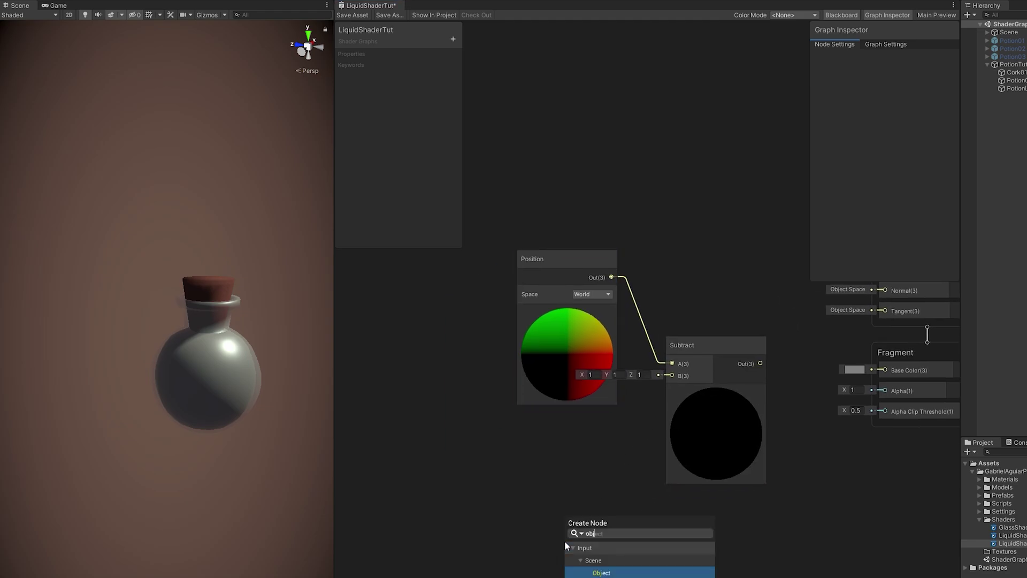
pyautogui.press('Return')
pyautogui.moveTo(585, 568); pyautogui.dragTo(687, 374)
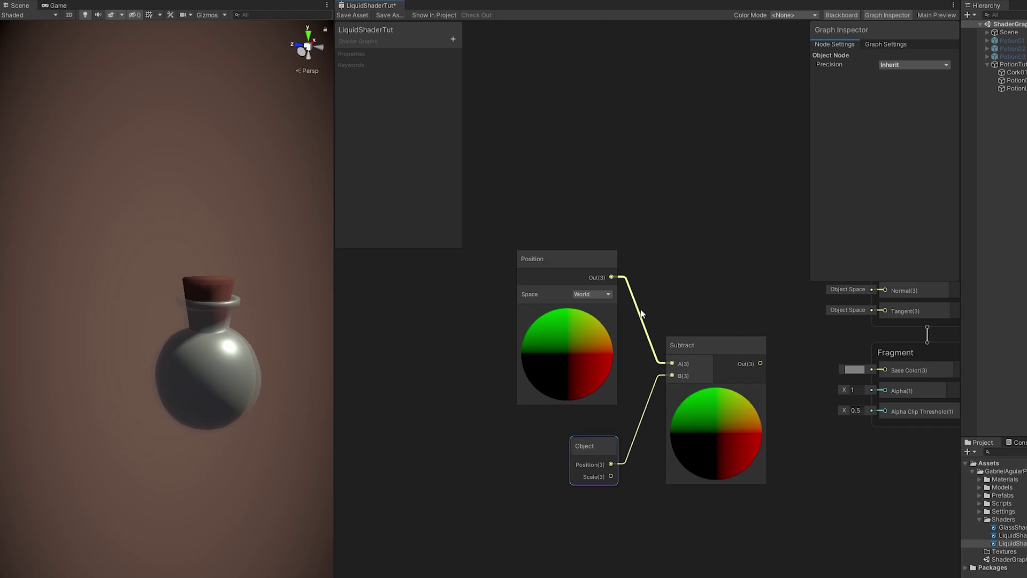
pyautogui.click(694, 288)
pyautogui.moveTo(547, 453); pyautogui.dragTo(548, 454)
pyautogui.moveTo(715, 353); pyautogui.dragTo(649, 333)
pyautogui.click(612, 317)
# - Add Split and Step nodes after Subtract, wiring Split's R output into Step's Edge
pyautogui.write('split')
pyautogui.press('Return')
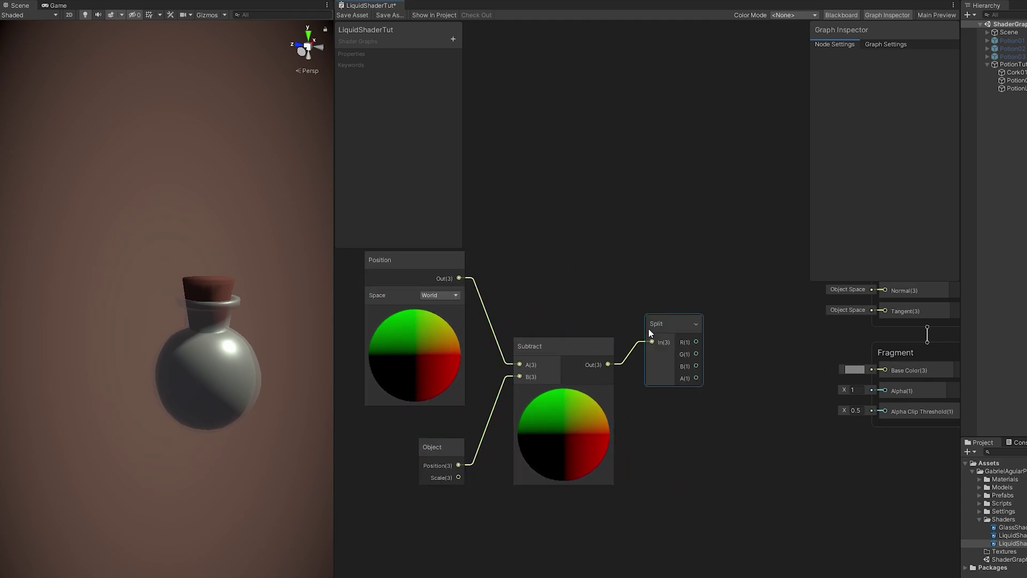
pyautogui.moveTo(669, 326); pyautogui.dragTo(749, 383)
pyautogui.write('step')
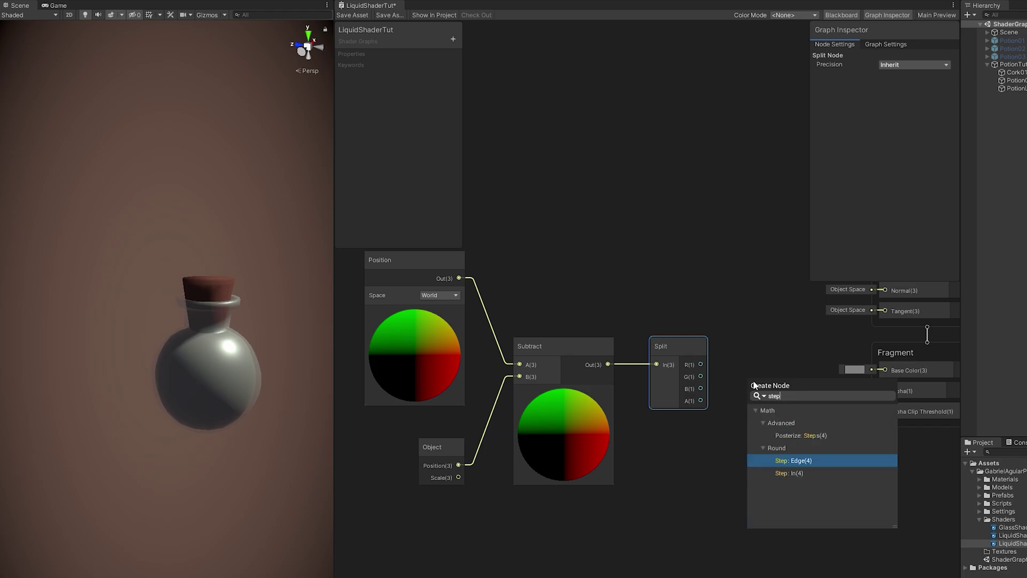
pyautogui.press('Return')
pyautogui.moveTo(792, 384); pyautogui.dragTo(781, 367)
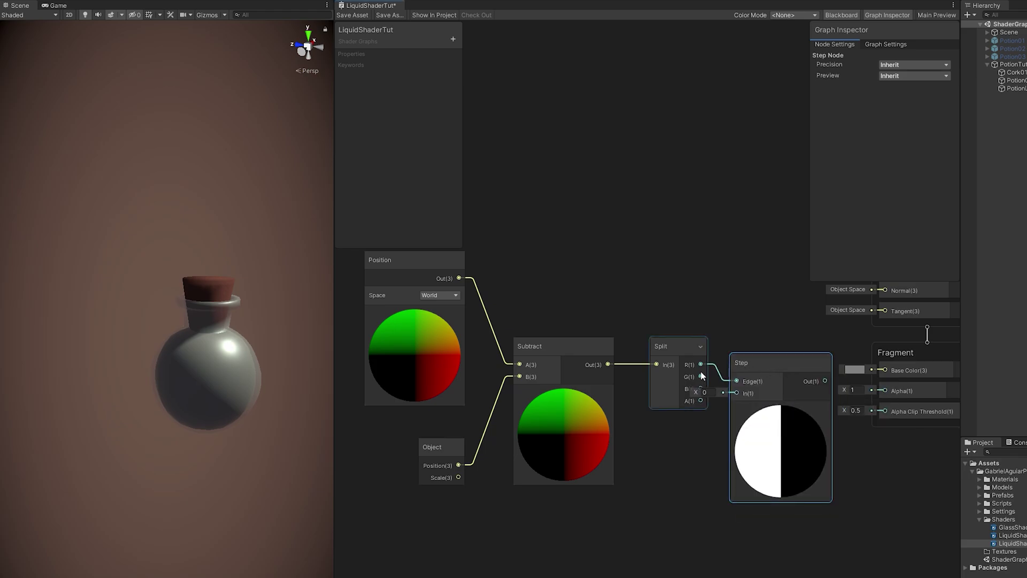
pyautogui.moveTo(701, 377); pyautogui.dragTo(757, 345)
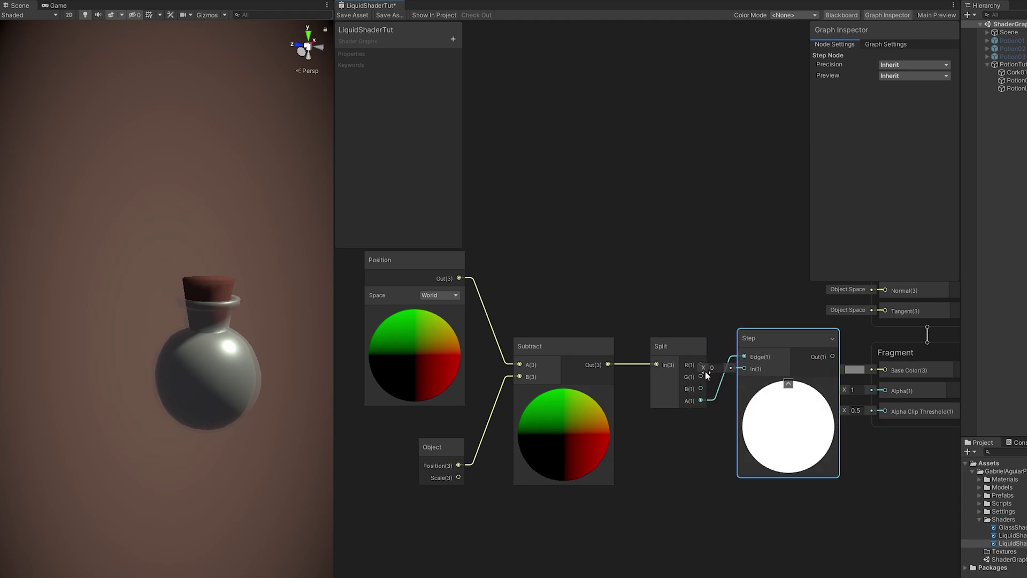
pyautogui.moveTo(699, 364); pyautogui.dragTo(769, 335)
# - Connect Step's output to the Fragment Alpha input
pyautogui.moveTo(770, 334); pyautogui.dragTo(694, 323, button='middle')
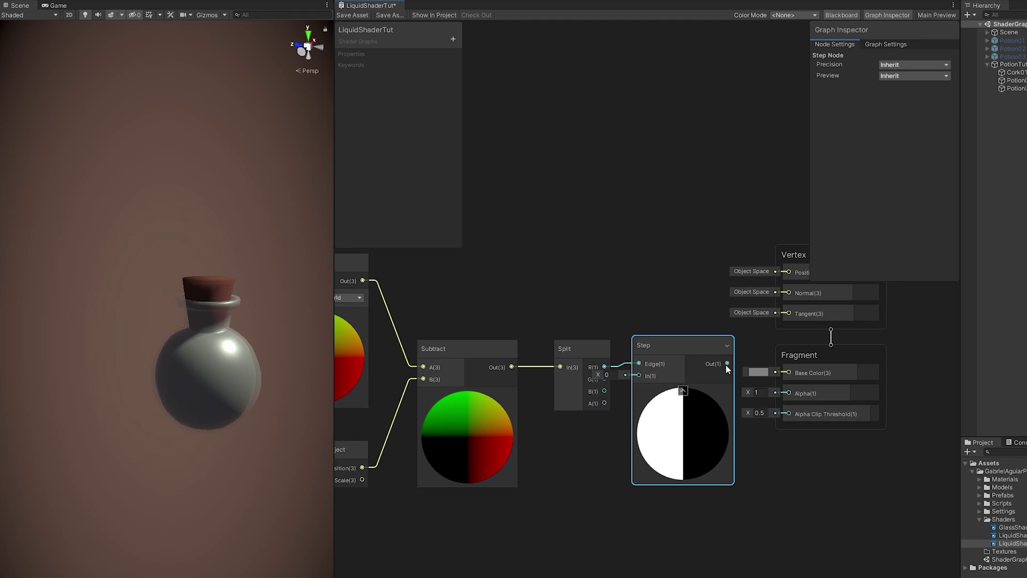
pyautogui.moveTo(728, 364); pyautogui.dragTo(790, 393)
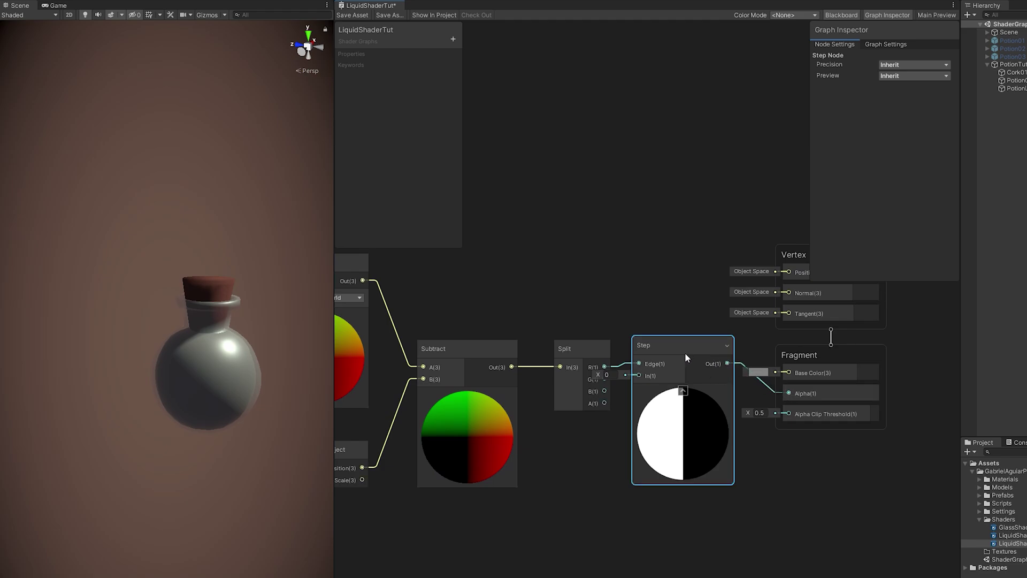
pyautogui.moveTo(688, 358); pyautogui.dragTo(685, 361)
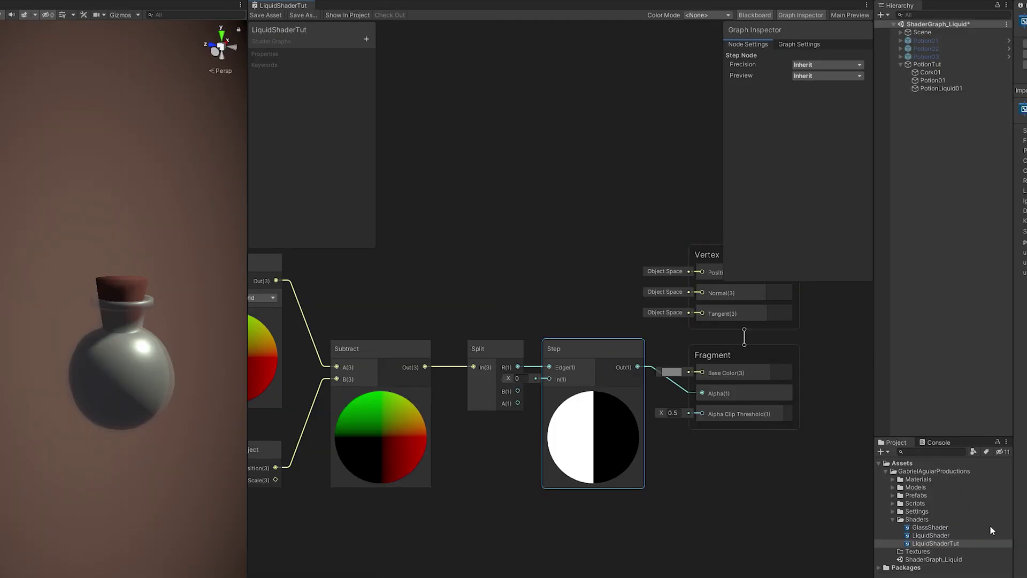
# - Create a LiquidShaderTut material from the shader and apply it to PotionLiquid01
pyautogui.rightClick(949, 540)
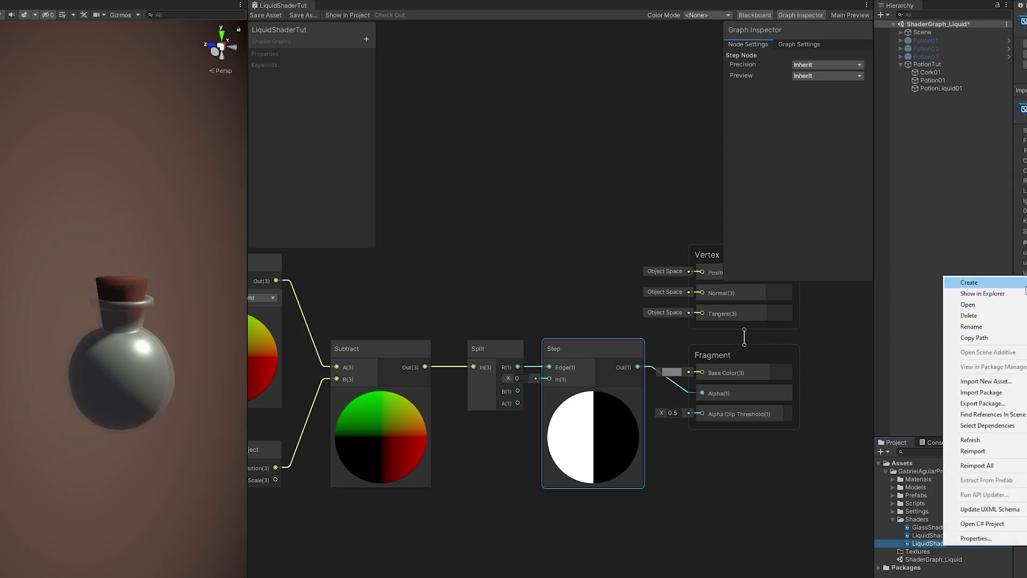
pyautogui.moveTo(995, 282)
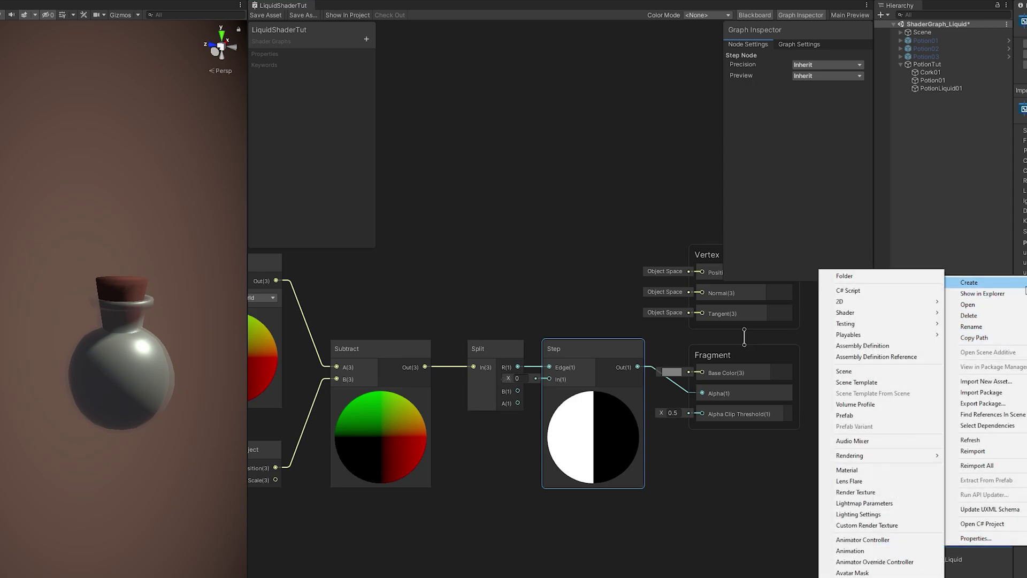
pyautogui.click(868, 467)
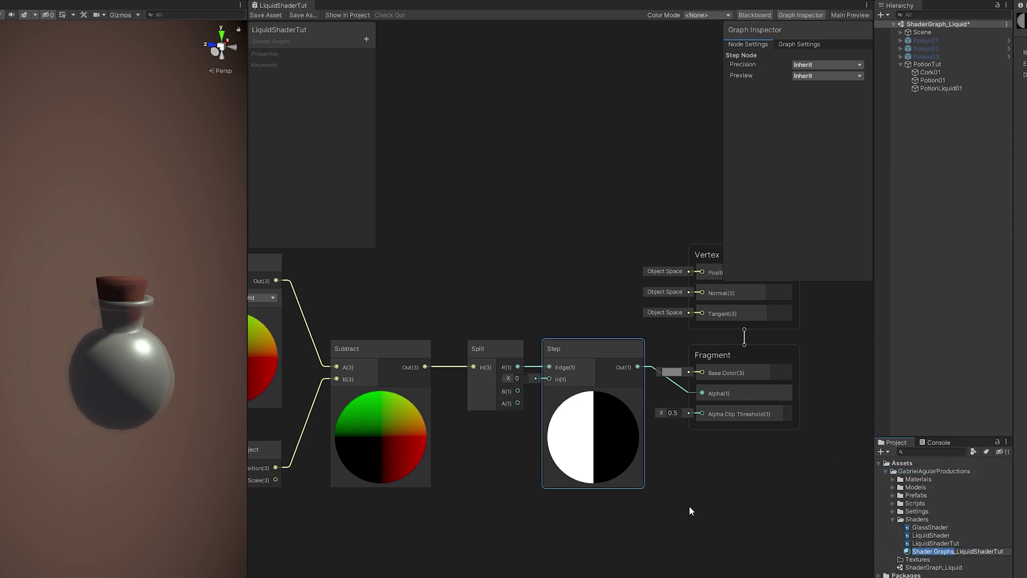
pyautogui.press('Delete')
pyautogui.press('Delete')
pyautogui.click(910, 544)
pyautogui.moveTo(910, 543); pyautogui.dragTo(945, 91)
# - Zoom and orbit the scene view to see the half-clipped liquid side-on
pyautogui.scroll(3, 115, 376)
pyautogui.keyDown('alt'); pyautogui.moveTo(115, 376); pyautogui.dragTo(90, 360); pyautogui.keyUp('alt')
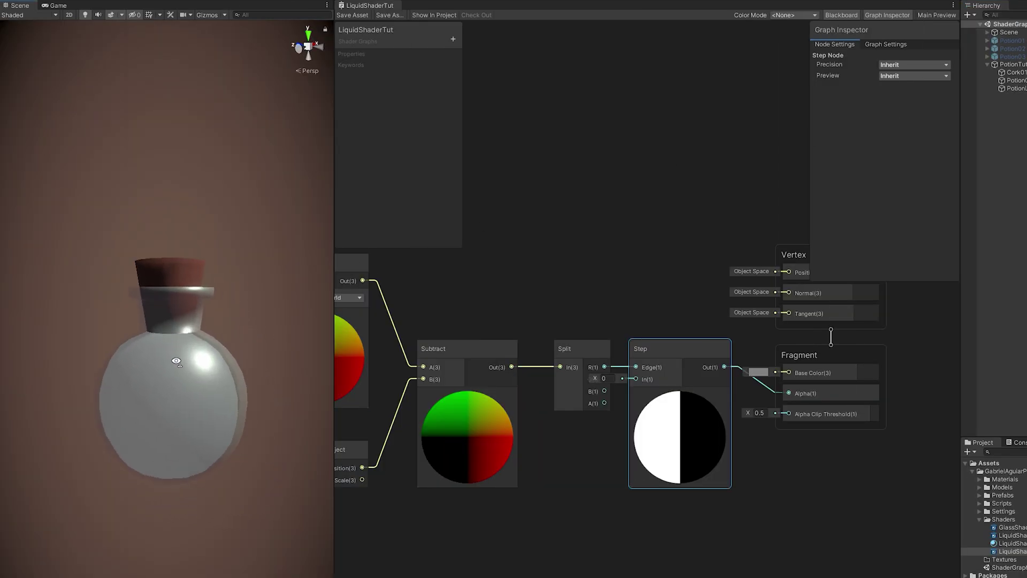
pyautogui.keyDown('alt'); pyautogui.moveTo(176, 361); pyautogui.dragTo(62, 374); pyautogui.keyUp('alt')
pyautogui.moveTo(143, 375); pyautogui.dragTo(130, 290, button='middle')
pyautogui.scroll(3, 64, 377)
pyautogui.scroll(3, 130, 290)
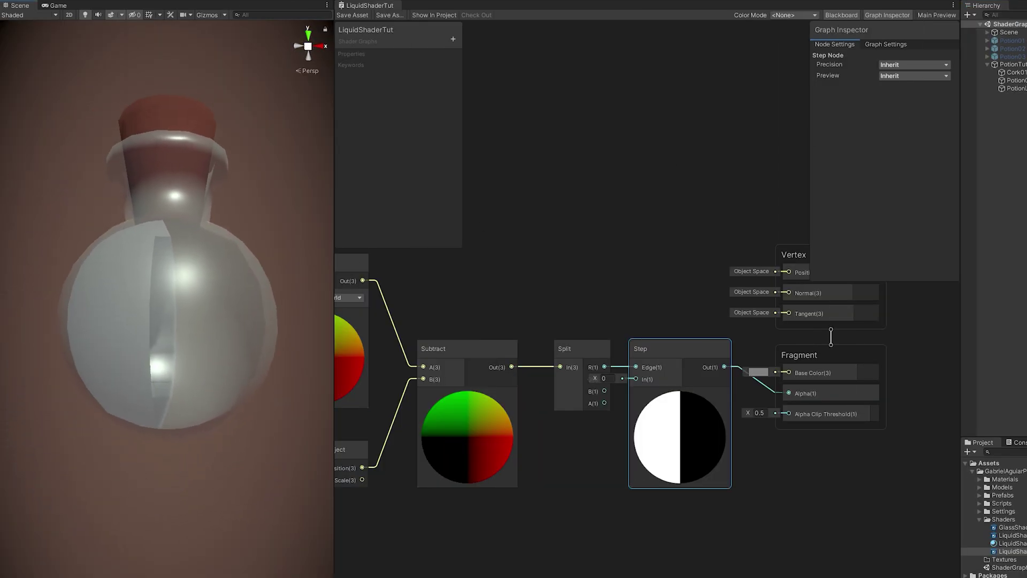
pyautogui.click(580, 360)
# - Wire Split's G output into Step's Edge and save the shader graph
pyautogui.moveTo(604, 380); pyautogui.dragTo(636, 368)
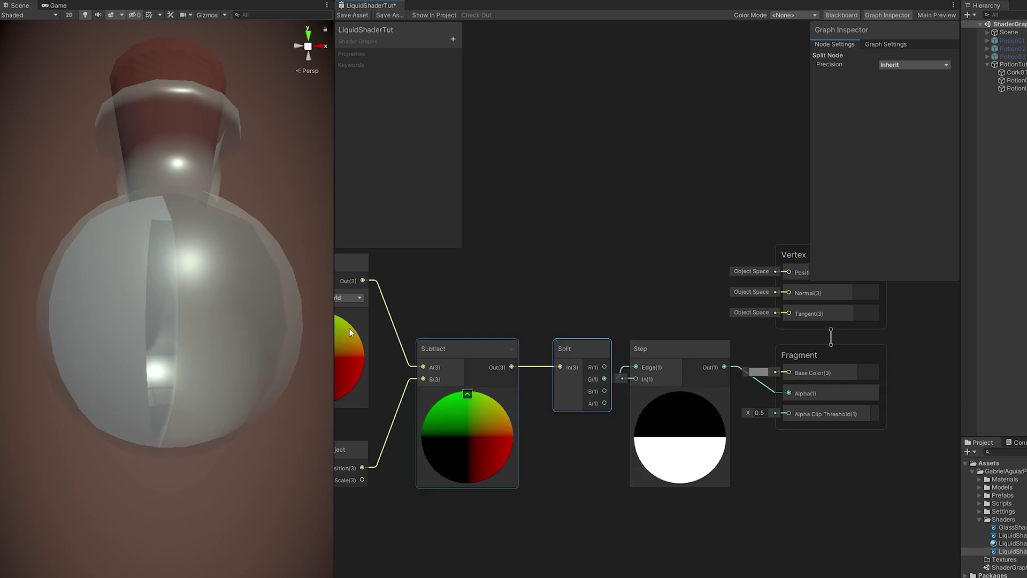
pyautogui.click(358, 17)
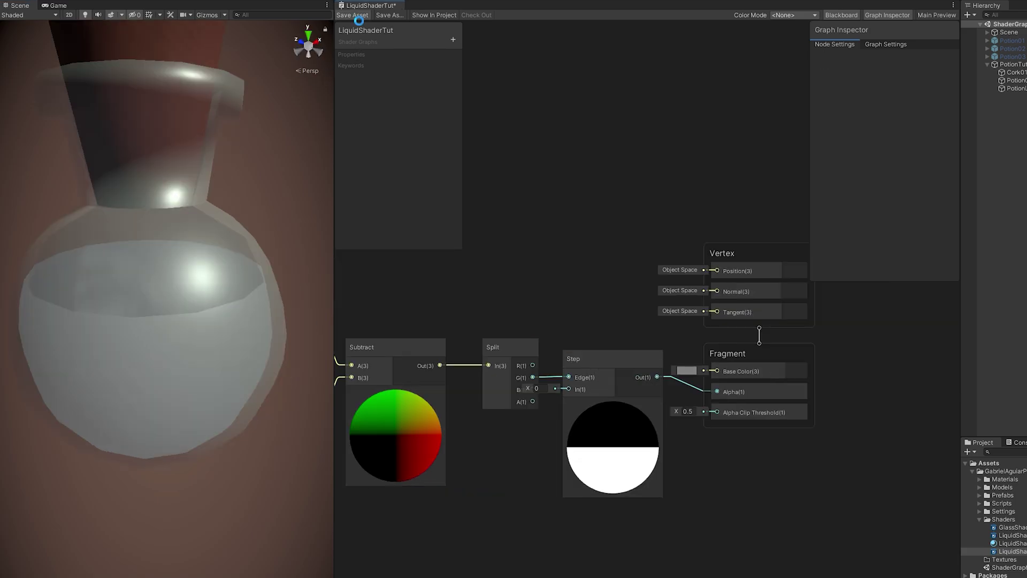
pyautogui.moveTo(279, 269)
pyautogui.mouseDown(button='right')
pyautogui.moveTo(280, 258)
pyautogui.moveTo(270, 287)
pyautogui.moveTo(265, 281)
pyautogui.mouseUp(button='right')
pyautogui.press('w')
pyautogui.press('s')
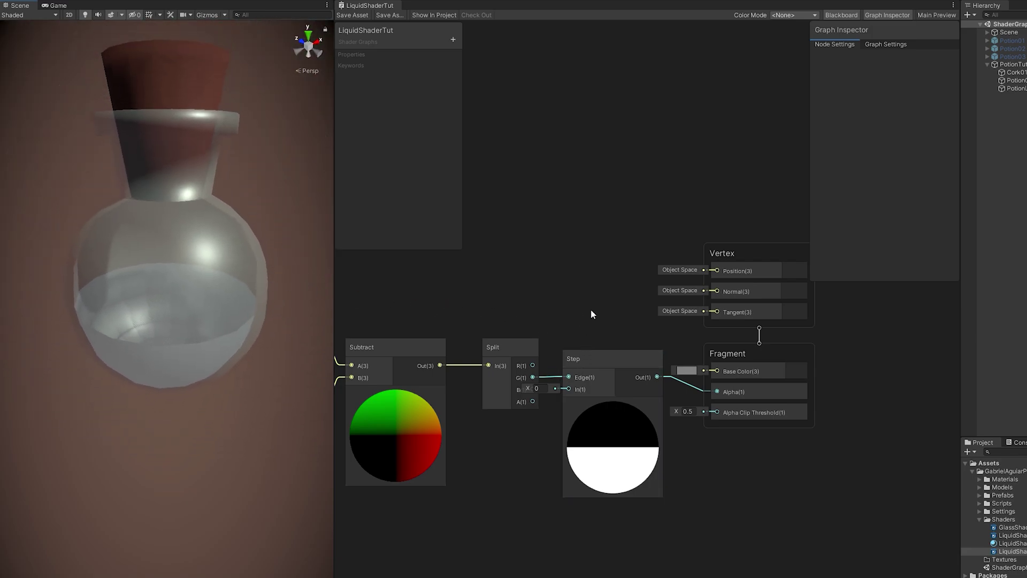
# - Tilt the bottle to test the clipping, undo the rotation, and scrub Step's In value
pyautogui.moveTo(736, 254); pyautogui.dragTo(741, 244)
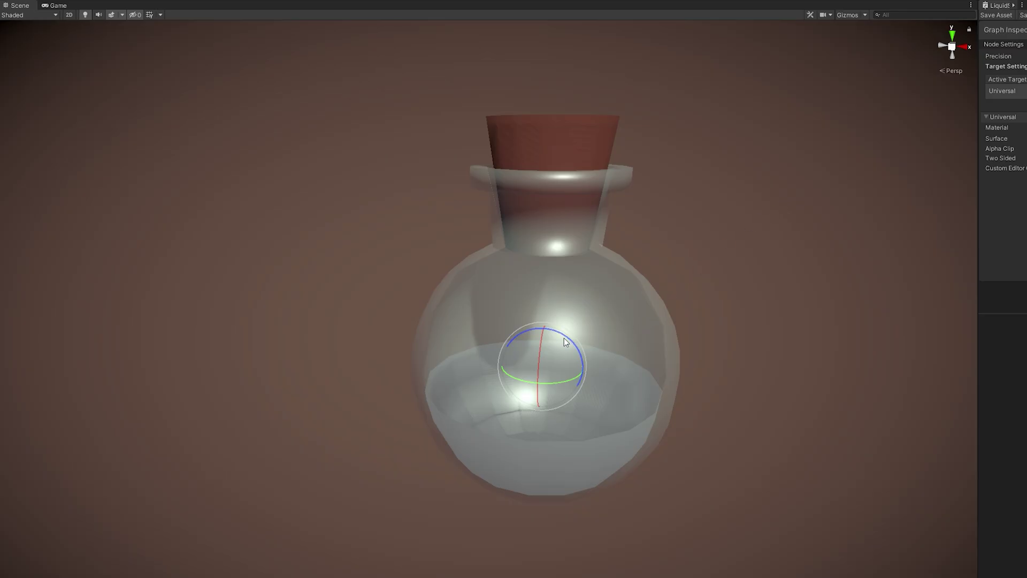
pyautogui.moveTo(564, 338); pyautogui.dragTo(305, 1)
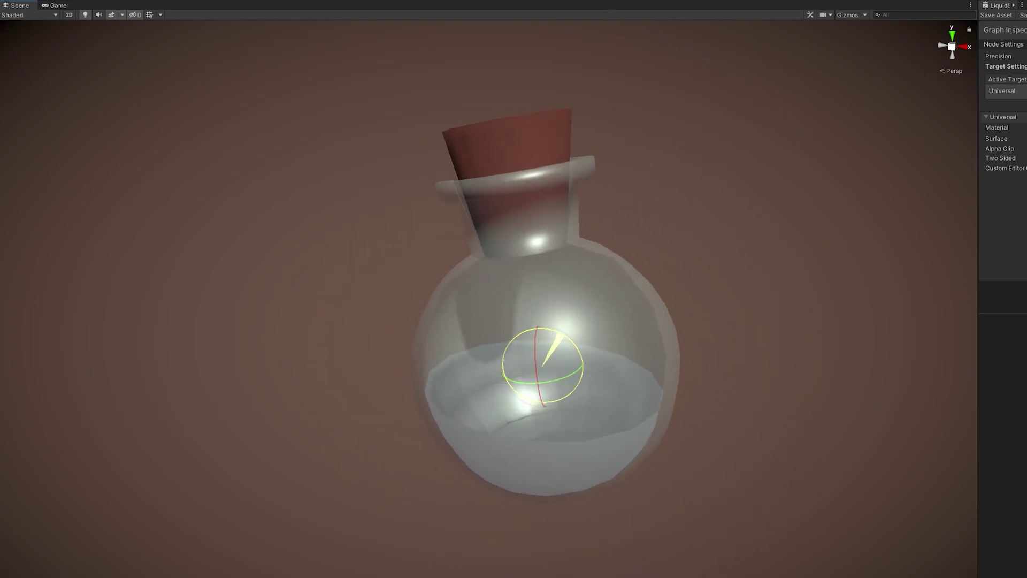
pyautogui.moveTo(385, 80); pyautogui.dragTo(324, 353)
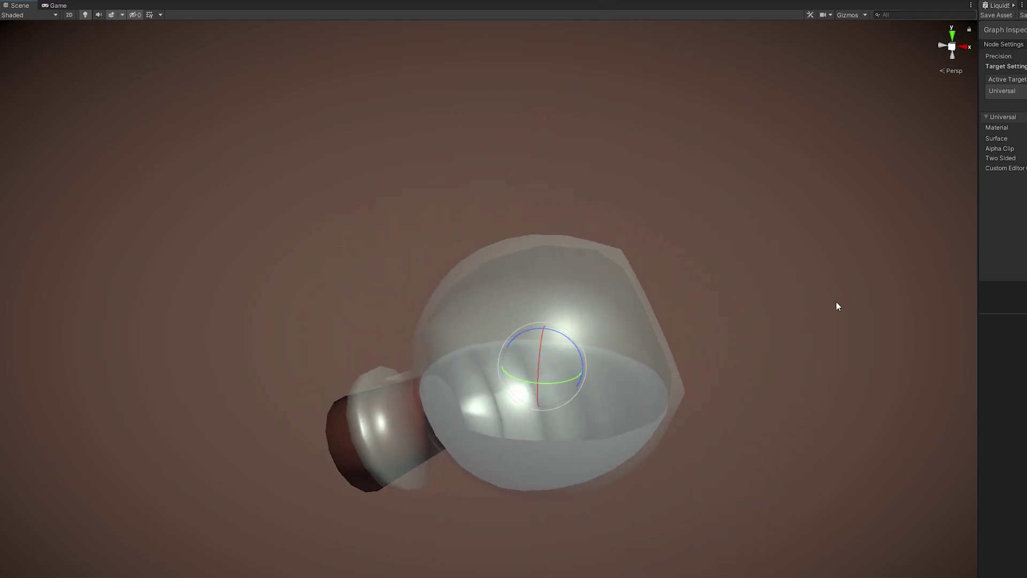
pyautogui.hotkey('ctrl', 'z')
pyautogui.click(951, 181)
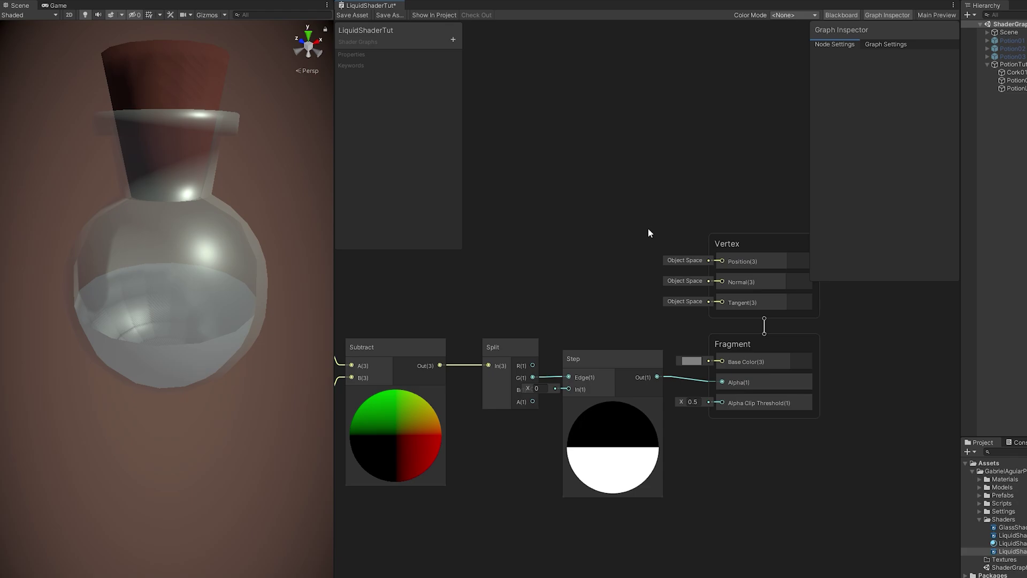
pyautogui.scroll(3, 609, 339)
pyautogui.moveTo(581, 368)
pyautogui.mouseDown()
pyautogui.moveTo(569, 368)
pyautogui.moveTo(584, 366)
pyautogui.mouseUp()
# - Add a Float property named Fill to the Blackboard with Slider mode
pyautogui.click(492, 89)
pyautogui.click(453, 40)
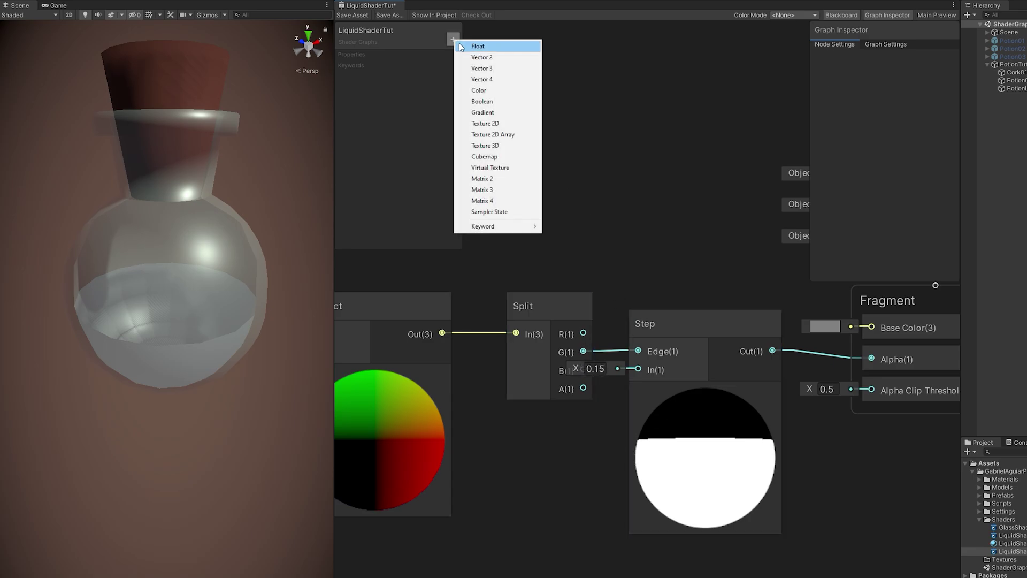
pyautogui.click(460, 43)
pyautogui.write('Fill')
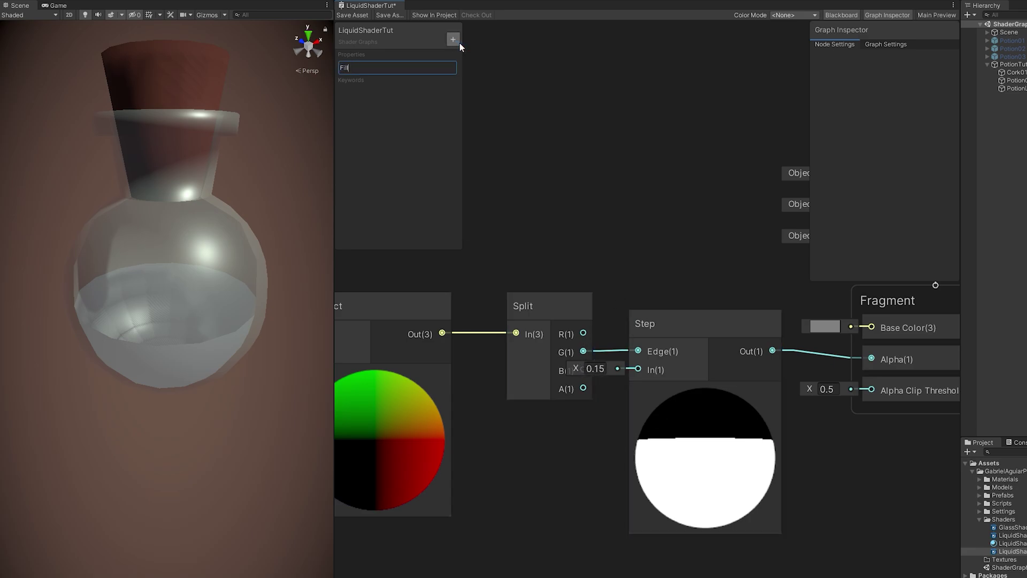
pyautogui.press('Return')
pyautogui.click(353, 68)
pyautogui.click(915, 106)
pyautogui.click(905, 130)
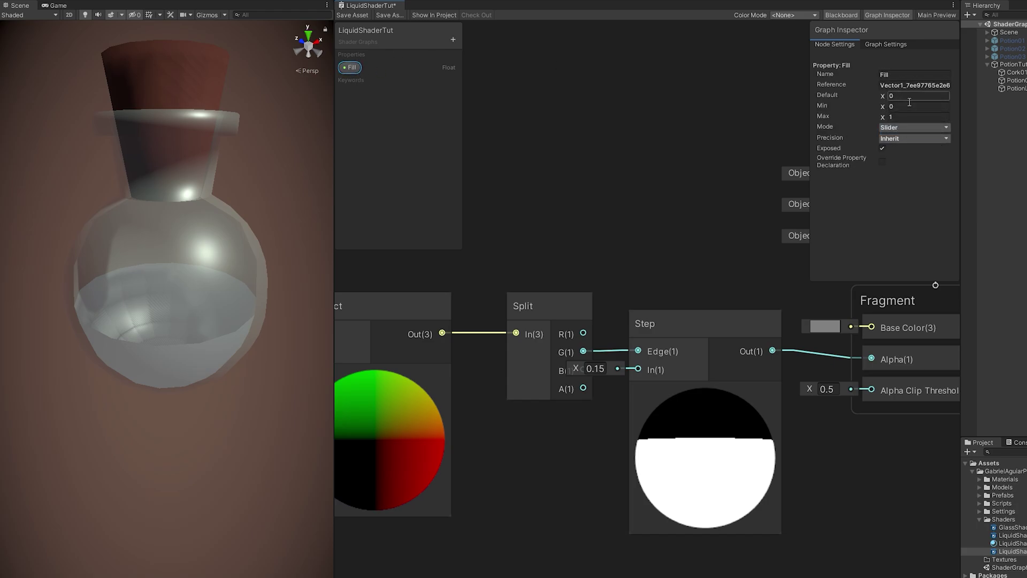
# - Plug Fill into Step's In, save, and raise the material's Fill to 0.59
pyautogui.moveTo(357, 69); pyautogui.dragTo(637, 370)
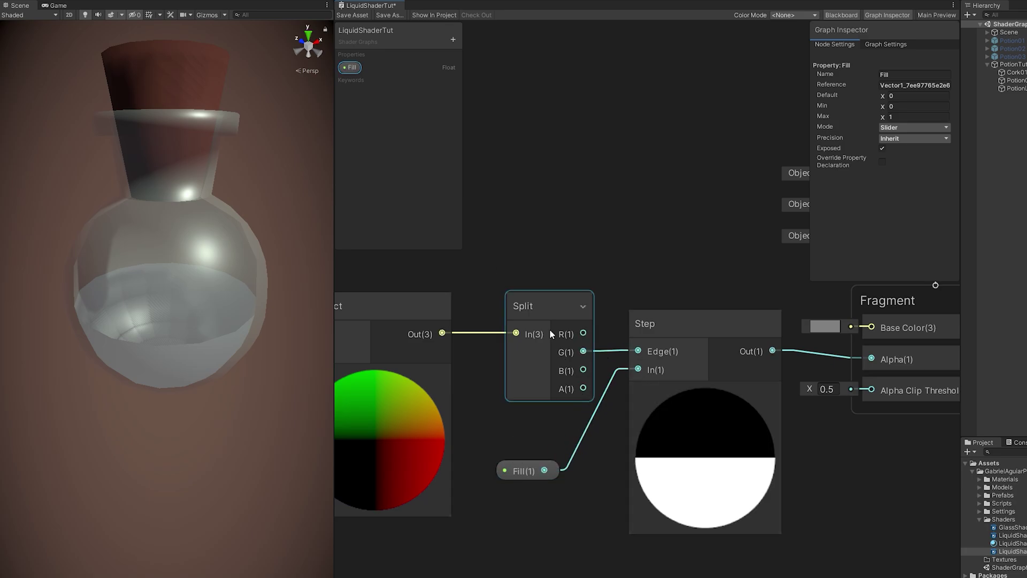
pyautogui.click(342, 16)
pyautogui.click(196, 234)
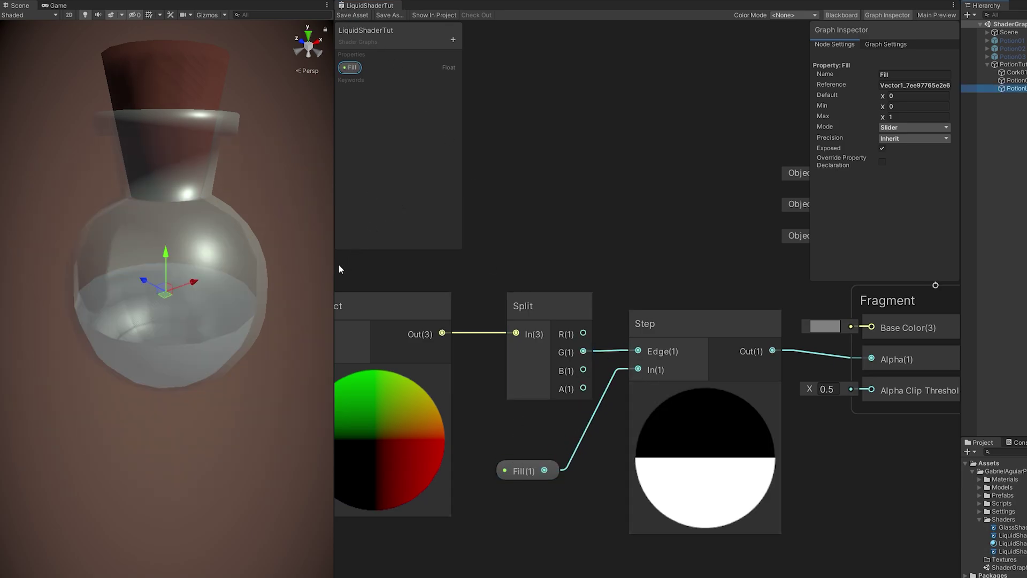
pyautogui.moveTo(334, 268); pyautogui.dragTo(974, 279)
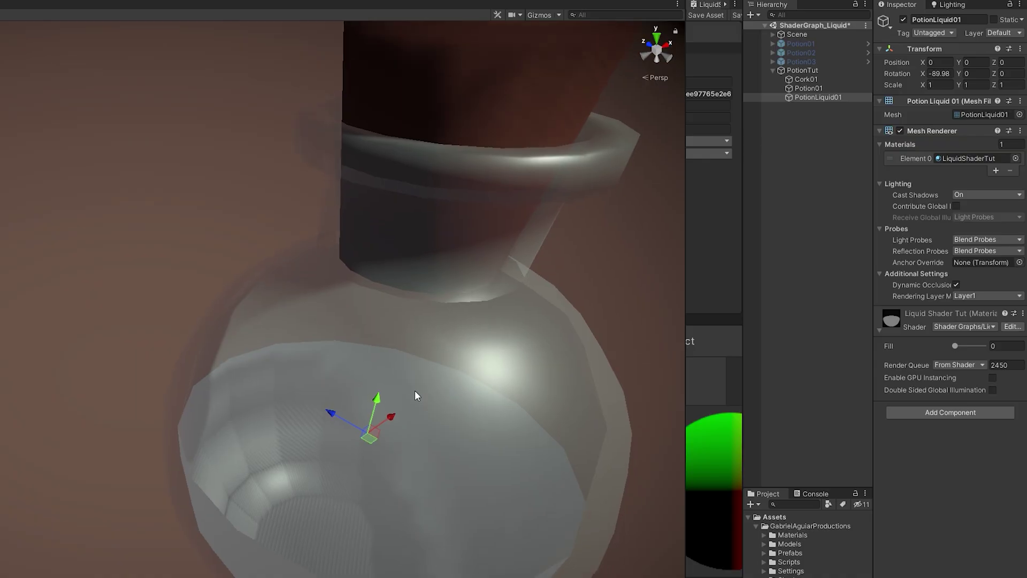
pyautogui.moveTo(587, 408); pyautogui.dragTo(532, 376, button='middle')
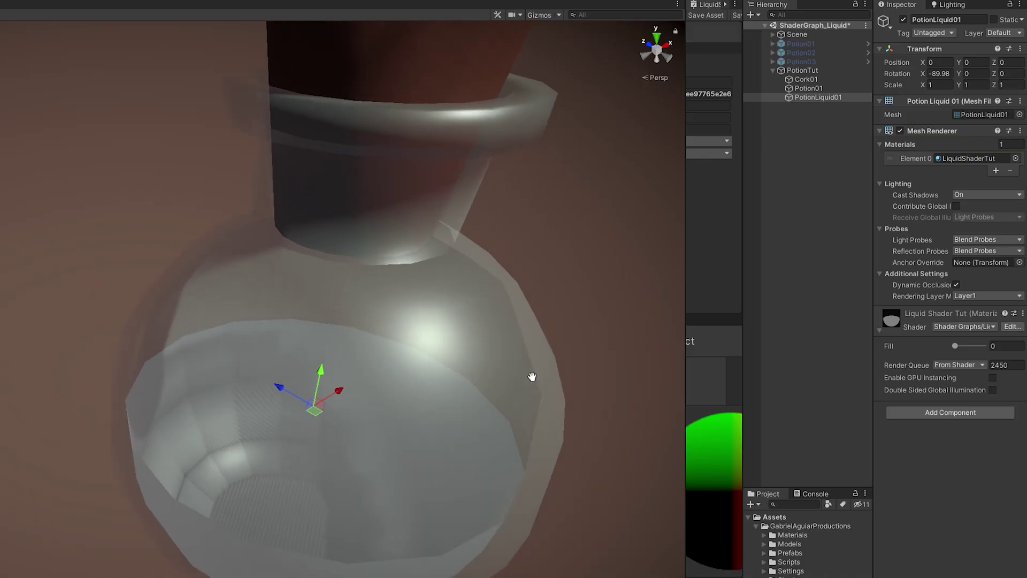
pyautogui.moveTo(955, 346)
pyautogui.mouseDown()
pyautogui.moveTo(987, 346)
pyautogui.moveTo(937, 348)
pyautogui.mouseUp()
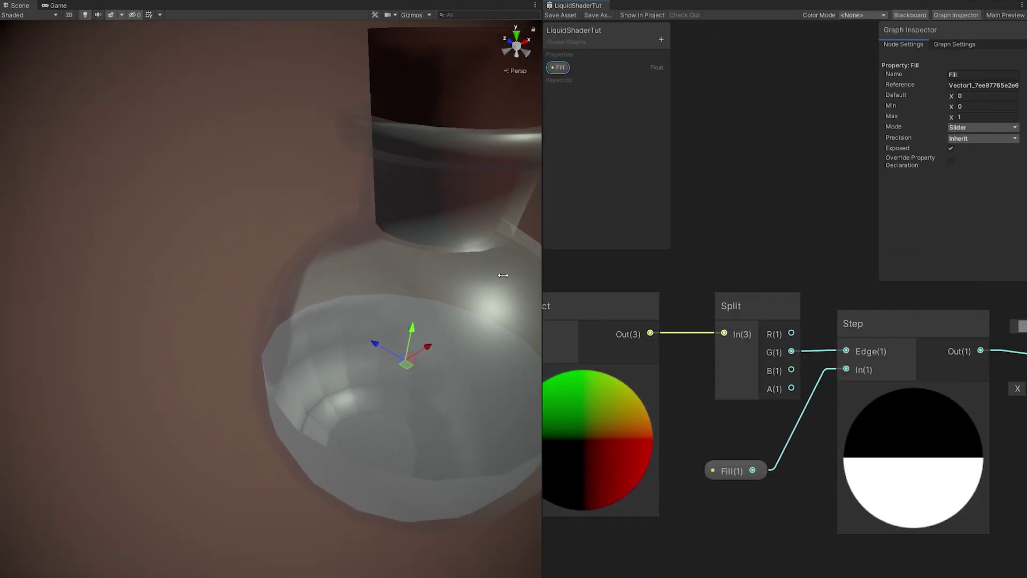
# - Insert a Remap node mapping Fill from 0–1 to -1.2–1 into Step's In
pyautogui.moveTo(538, 268); pyautogui.dragTo(353, 268)
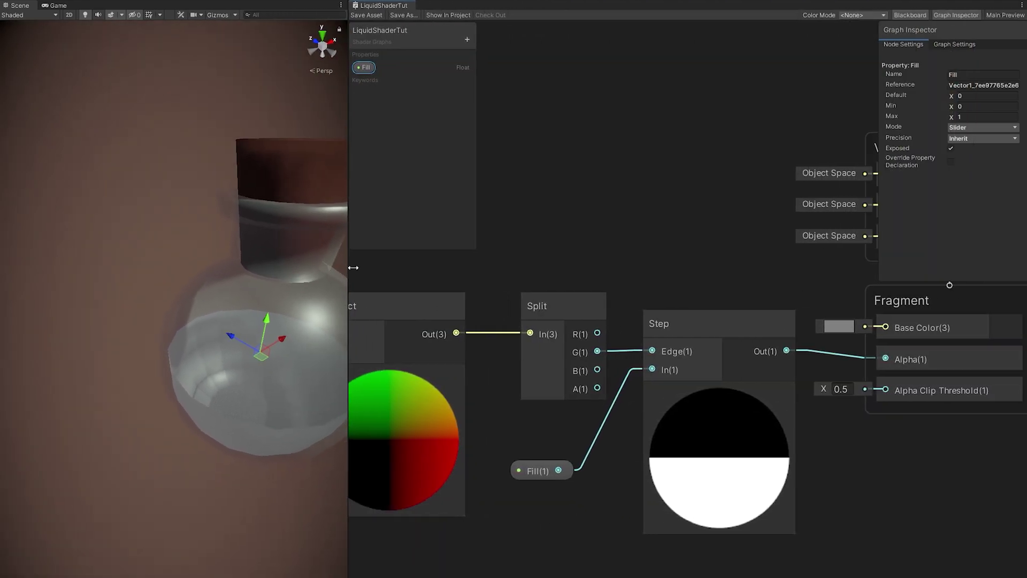
pyautogui.scroll(-3, 564, 481)
pyautogui.moveTo(626, 426); pyautogui.dragTo(557, 477)
pyautogui.write('remap')
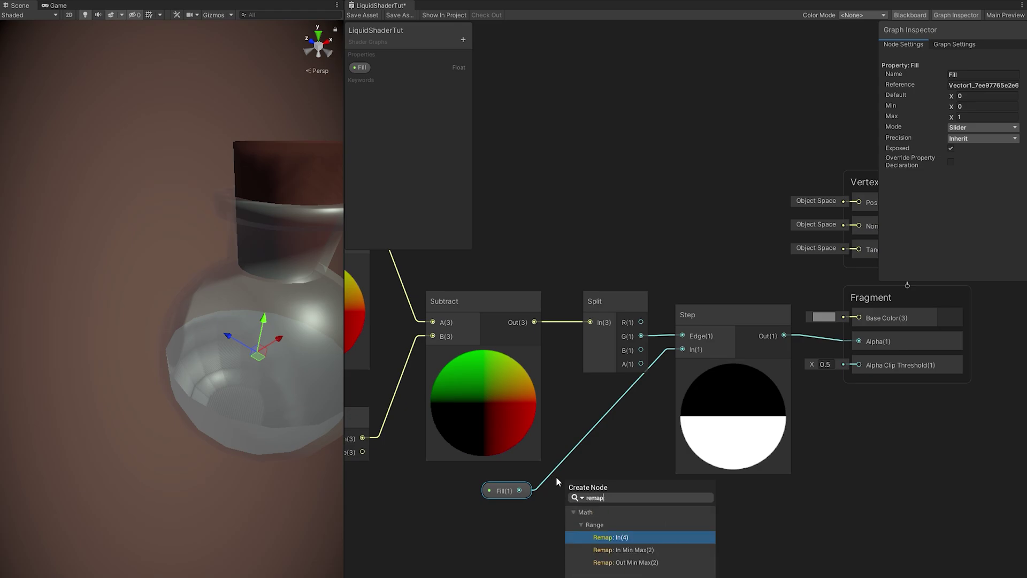
pyautogui.press('Return')
pyautogui.click(501, 512)
pyautogui.write('0')
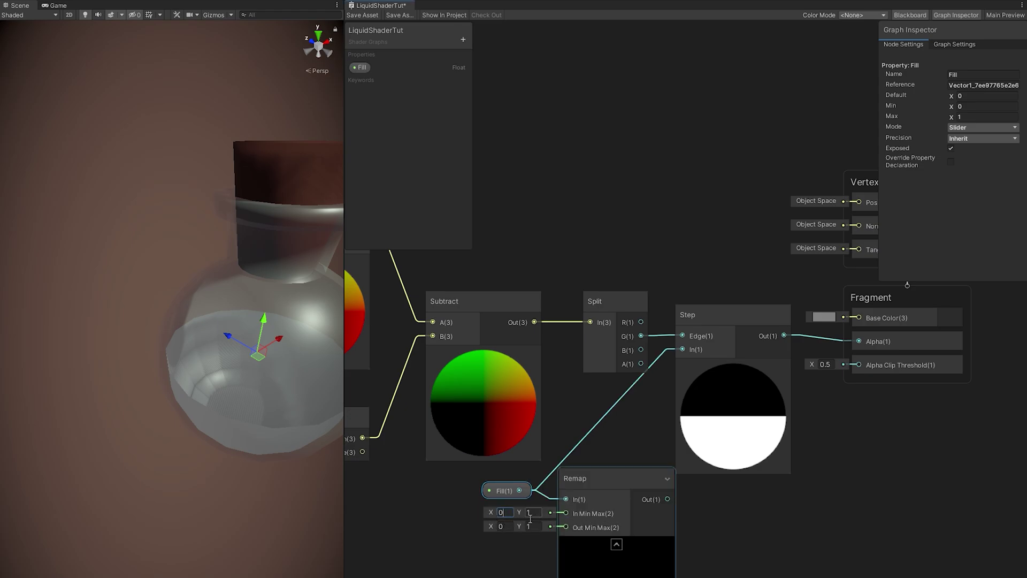
pyautogui.click(507, 528)
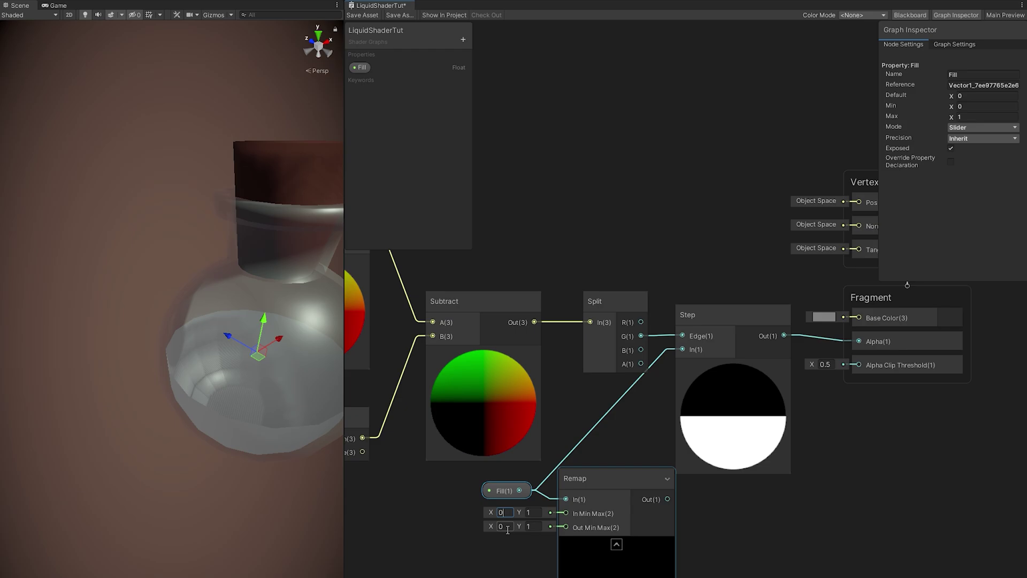
pyautogui.click(533, 513)
pyautogui.moveTo(668, 499); pyautogui.dragTo(682, 349)
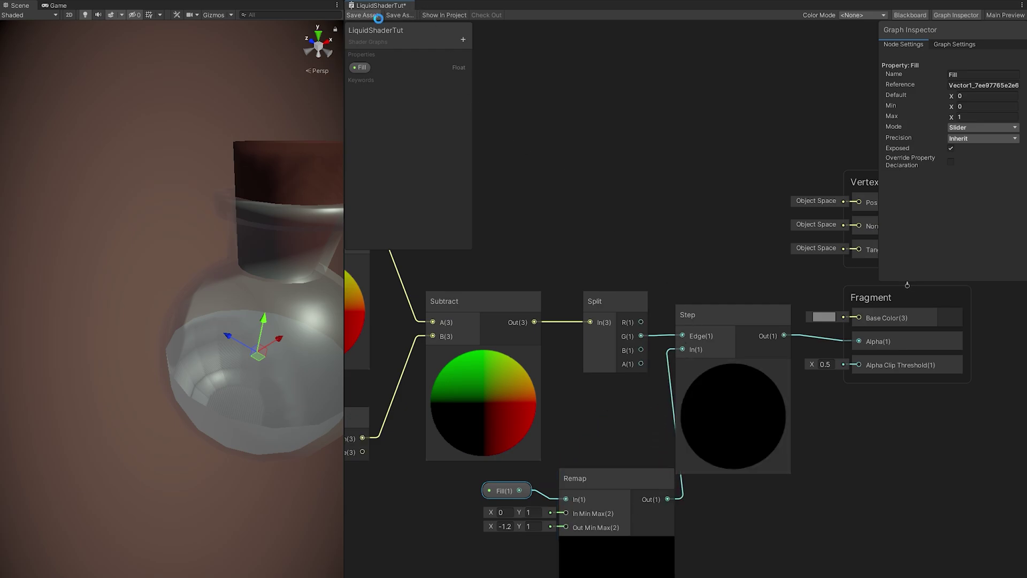
# - Adjust the material's Fill slider to 0.45 to check the partly filled flask
pyautogui.moveTo(344, 396); pyautogui.dragTo(668, 381)
pyautogui.moveTo(624, 381); pyautogui.dragTo(611, 368, button='right')
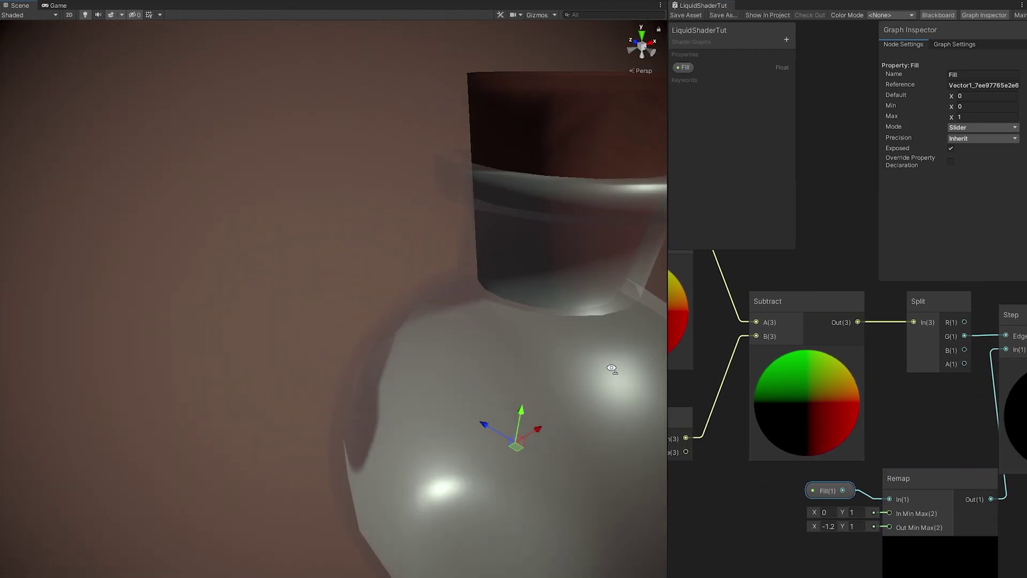
pyautogui.scroll(-5, 611, 369)
pyautogui.moveTo(668, 299); pyautogui.dragTo(338, 300)
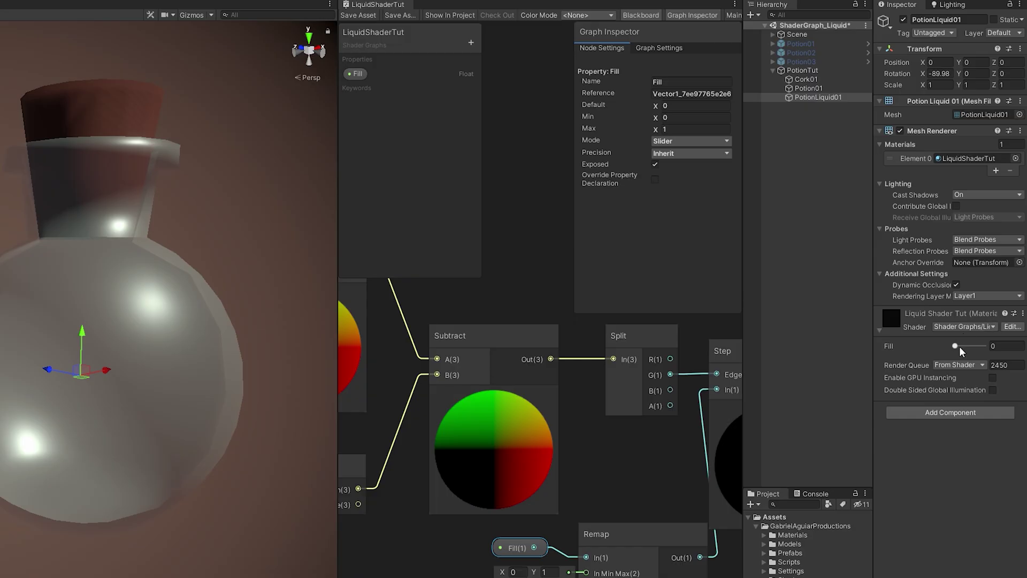
pyautogui.moveTo(959, 346)
pyautogui.mouseDown()
pyautogui.moveTo(984, 352)
pyautogui.moveTo(968, 354)
pyautogui.mouseUp()
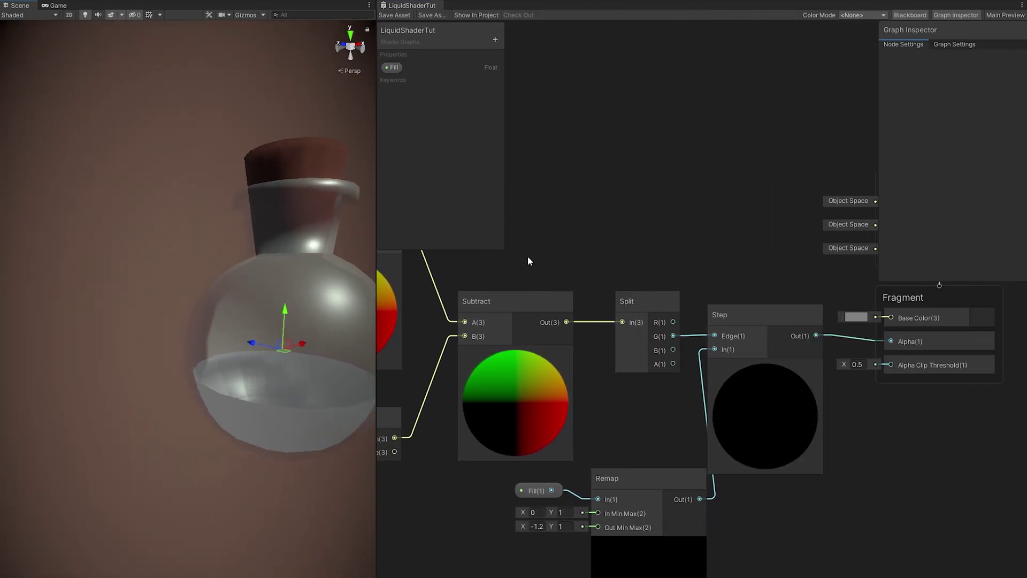
# - Add a Branch node to the liquid shader graph
pyautogui.scroll(-4, 528, 261)
pyautogui.press('space')
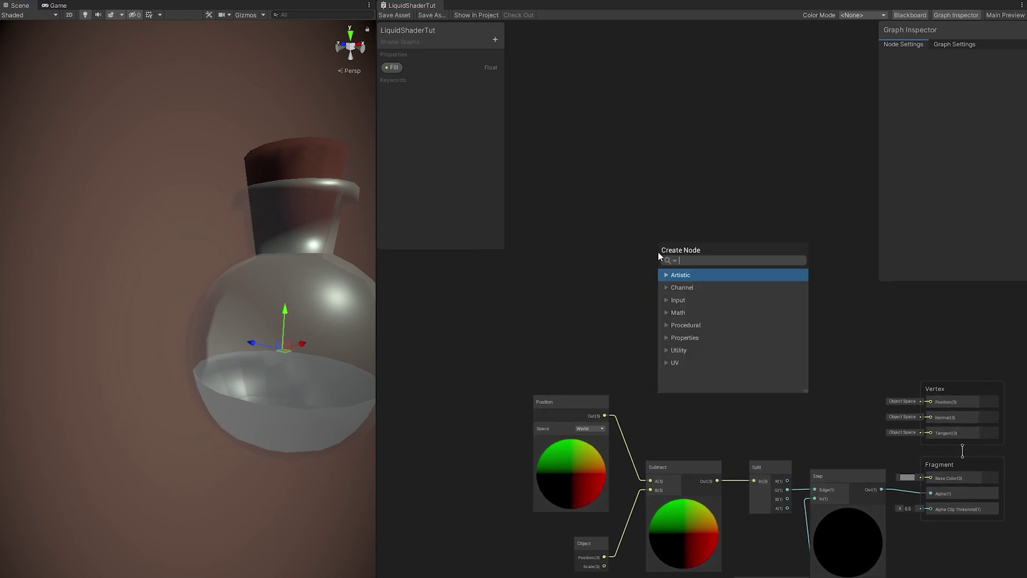
pyautogui.write('bra')
pyautogui.press('Return')
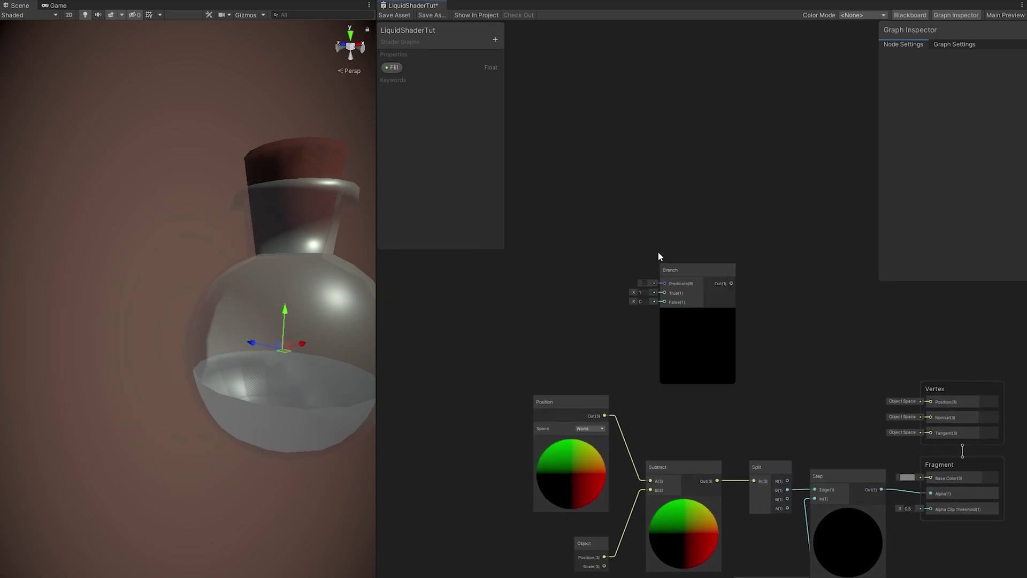
# - Add two Color properties in the Blackboard named SideColor and TopColor
pyautogui.scroll(5, 706, 268)
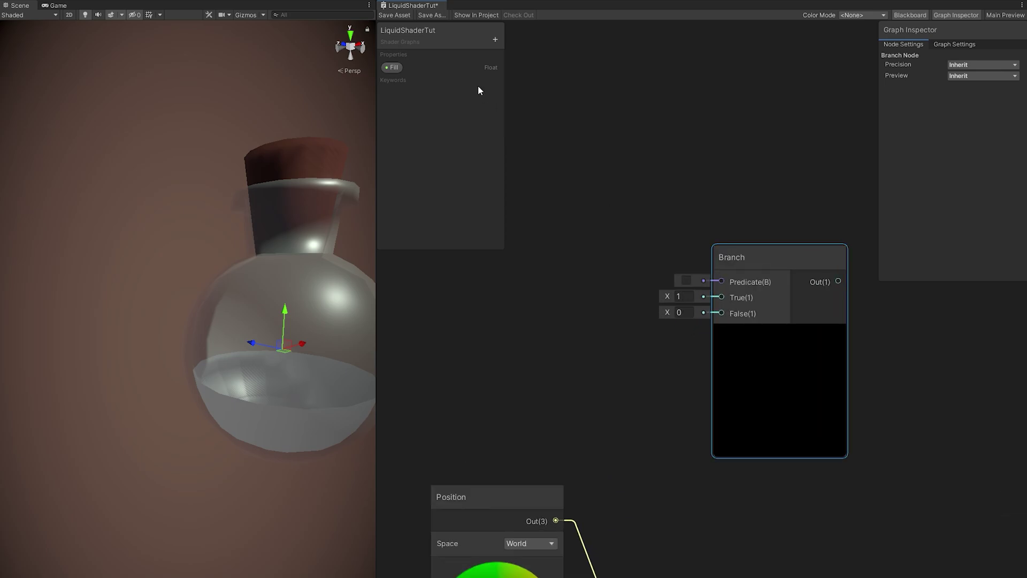
pyautogui.click(495, 41)
pyautogui.click(514, 88)
pyautogui.click(496, 40)
pyautogui.click(514, 90)
pyautogui.doubleClick(402, 81)
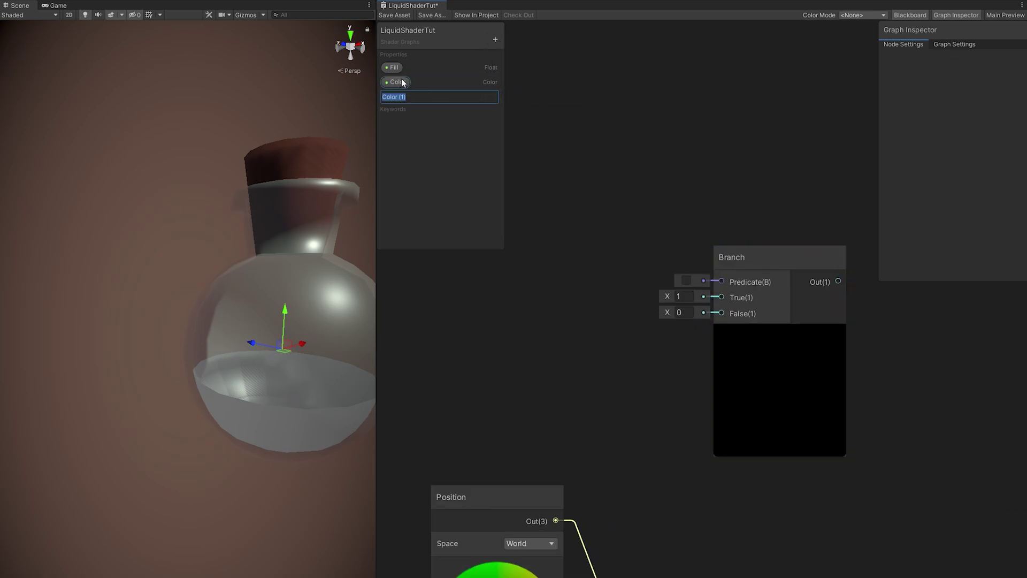
pyautogui.write('Sid')
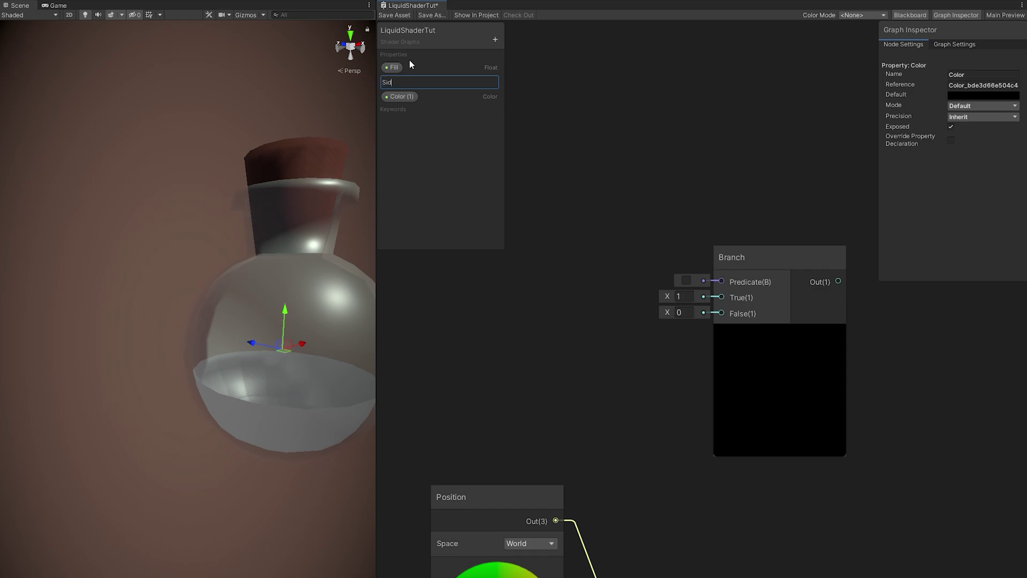
pyautogui.write('eColor')
pyautogui.press('Return')
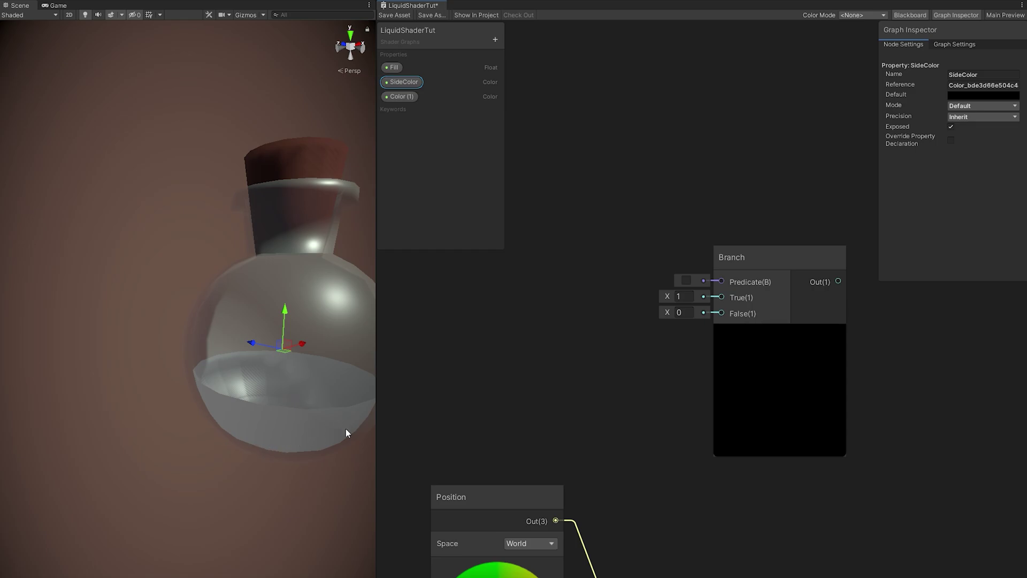
pyautogui.click(398, 99)
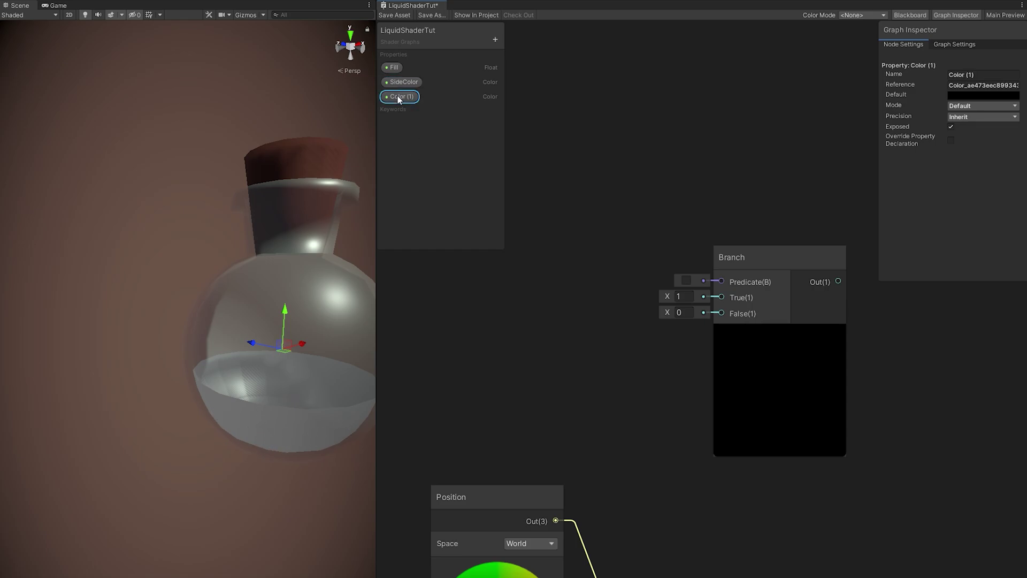
pyautogui.doubleClick(400, 97)
pyautogui.write('TopColor')
pyautogui.press('Return')
# - Place SideColor and TopColor in the graph and wire them to Branch True and False
pyautogui.moveTo(408, 83); pyautogui.dragTo(574, 295)
pyautogui.moveTo(643, 301); pyautogui.dragTo(720, 297)
pyautogui.moveTo(407, 100); pyautogui.dragTo(586, 343)
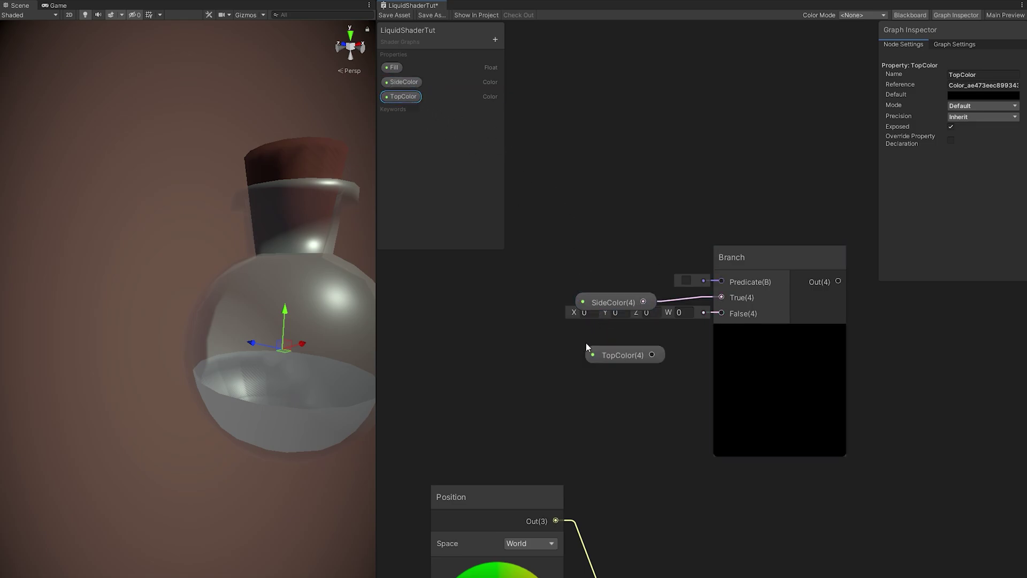
pyautogui.moveTo(663, 354); pyautogui.dragTo(721, 314)
pyautogui.moveTo(624, 355); pyautogui.dragTo(616, 333)
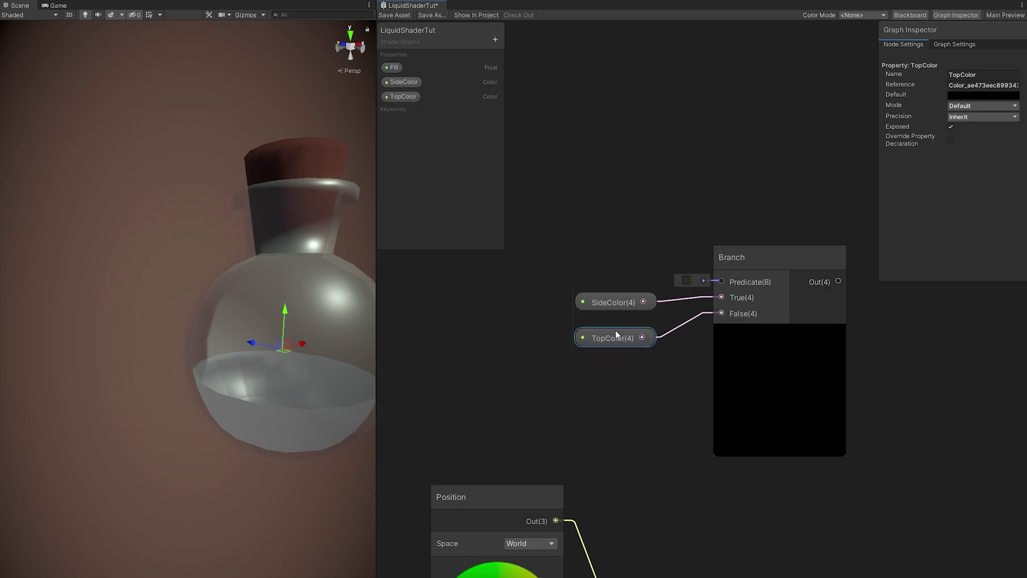
pyautogui.moveTo(632, 367); pyautogui.dragTo(601, 298)
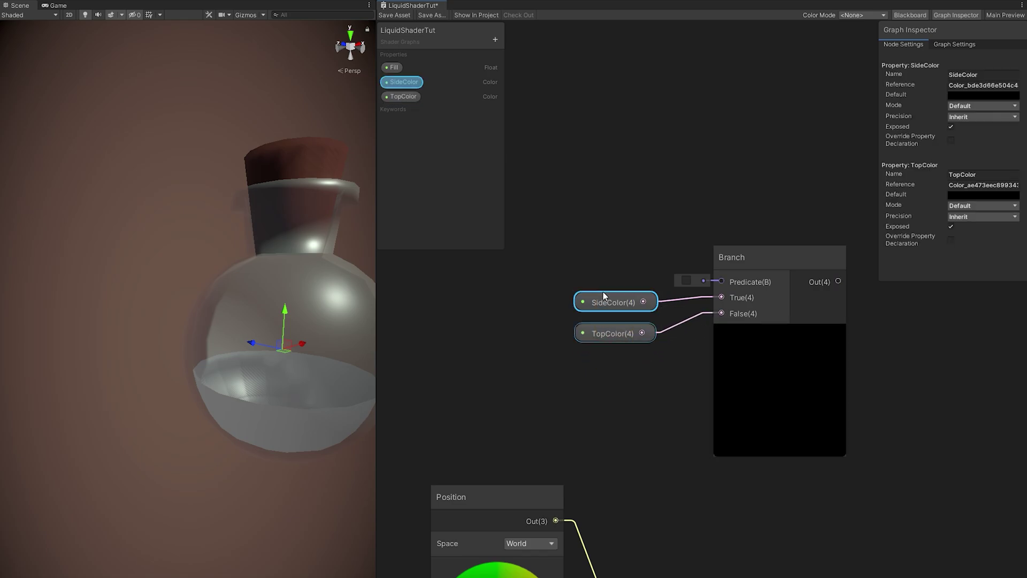
pyautogui.click(619, 267)
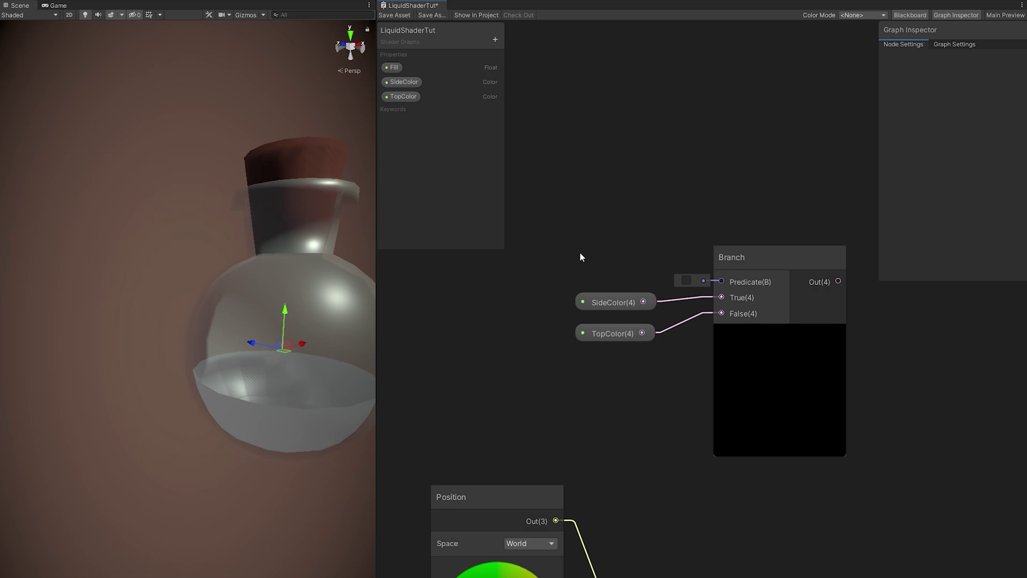
# - Add an Is Front Face node and connect it to the Branch Predicate
pyautogui.press('space')
pyautogui.write('is')
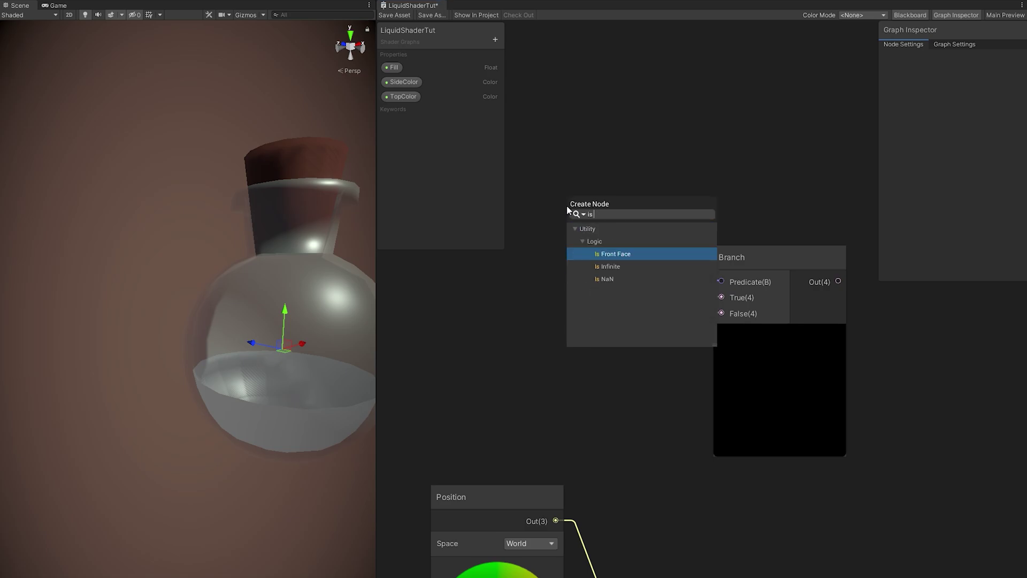
pyautogui.press('Return')
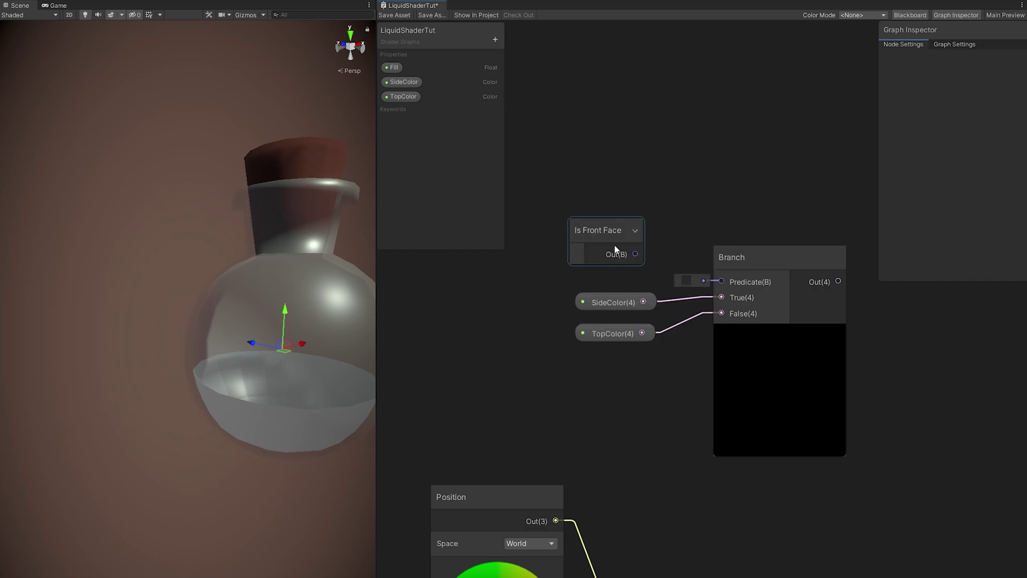
pyautogui.moveTo(636, 254); pyautogui.dragTo(721, 281)
# - Wire the Branch output into Fragment Base Color and save the shader graph
pyautogui.moveTo(875, 370); pyautogui.dragTo(719, 353, button='middle')
pyautogui.scroll(-3, 703, 362)
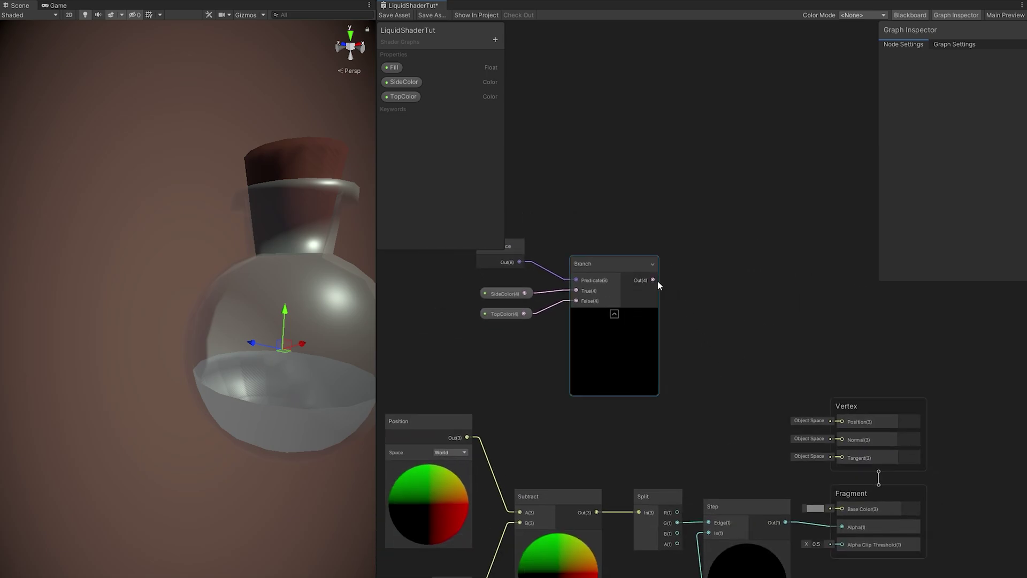
pyautogui.moveTo(653, 280); pyautogui.dragTo(842, 509)
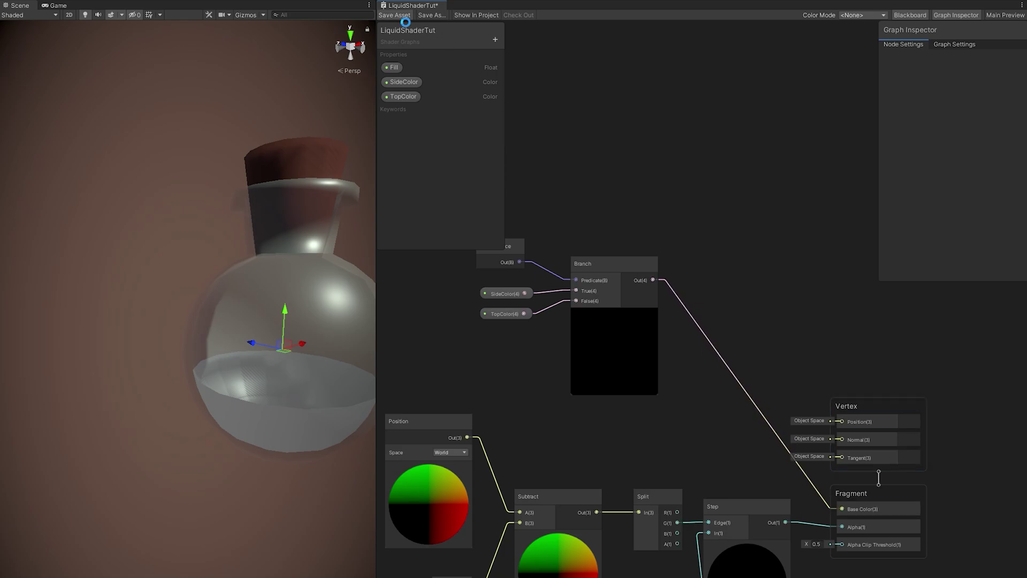
pyautogui.click(395, 15)
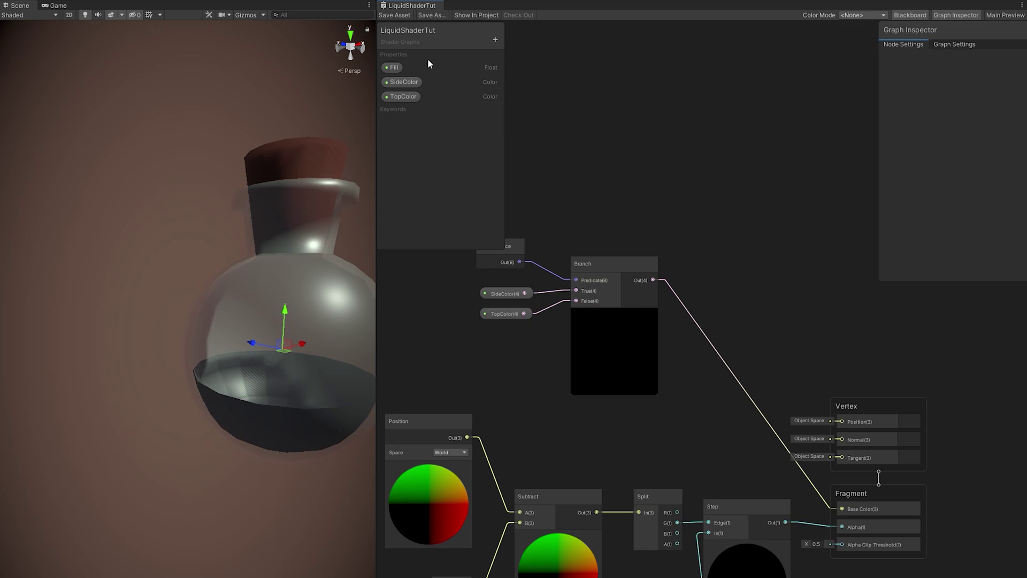
# - Set SideColor's default to opaque white and its mode to HDR
pyautogui.click(416, 82)
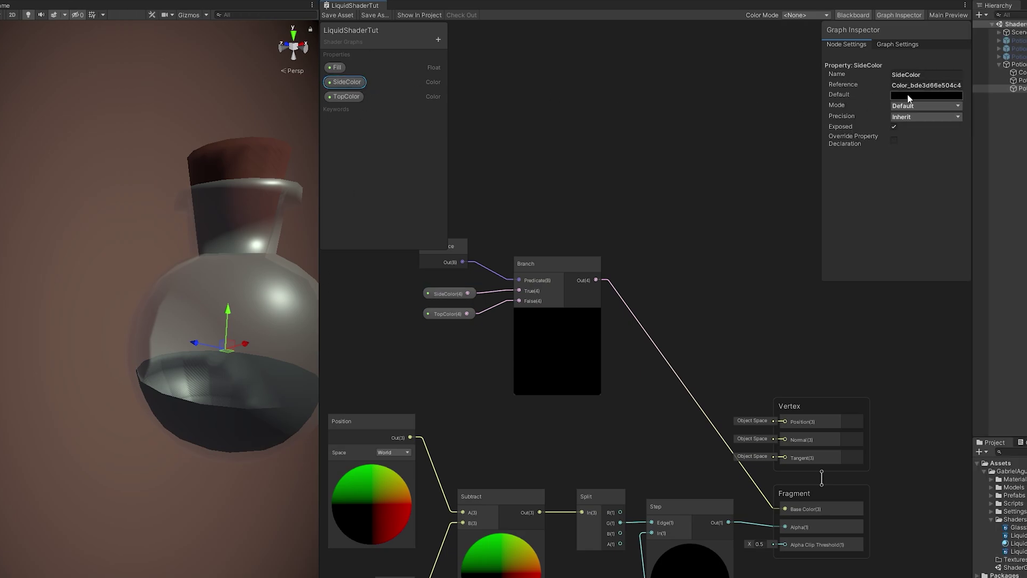
pyautogui.click(967, 95)
pyautogui.moveTo(948, 176); pyautogui.dragTo(938, 145)
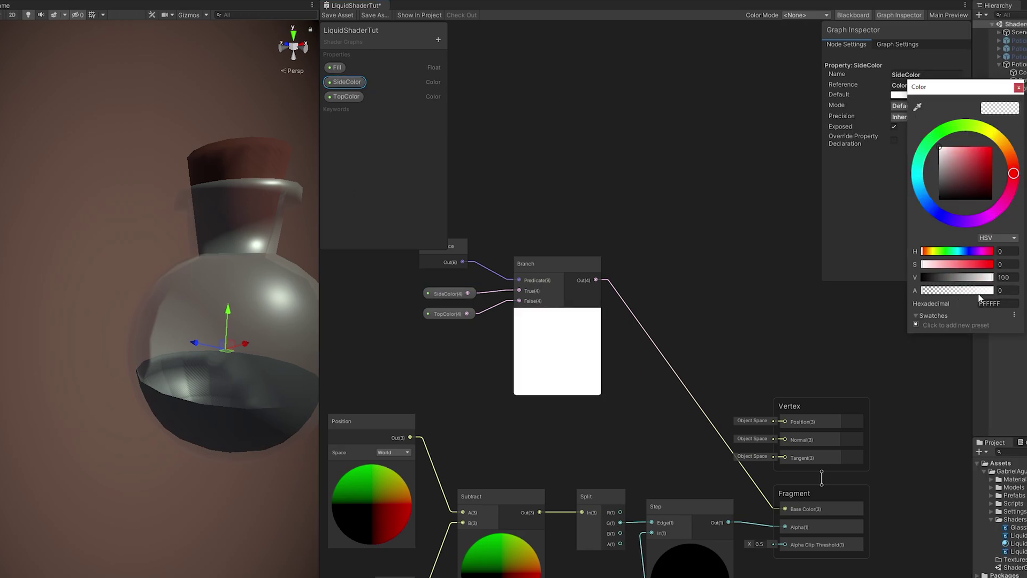
pyautogui.moveTo(980, 292); pyautogui.dragTo(1001, 292)
pyautogui.click(1019, 89)
pyautogui.click(911, 107)
pyautogui.click(909, 126)
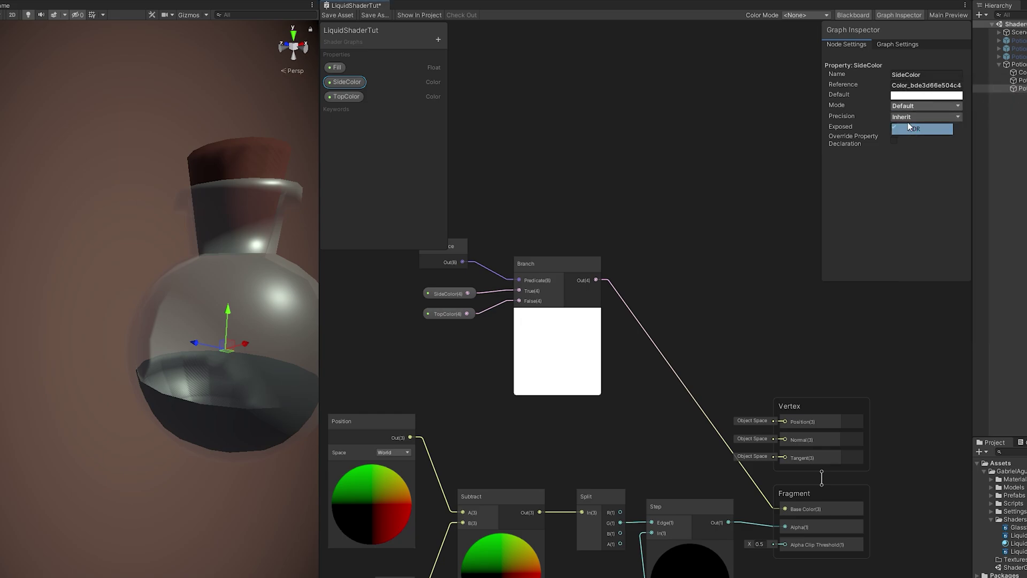
# - Set TopColor's default to opaque white and its mode to HDR
pyautogui.click(346, 96)
pyautogui.click(902, 95)
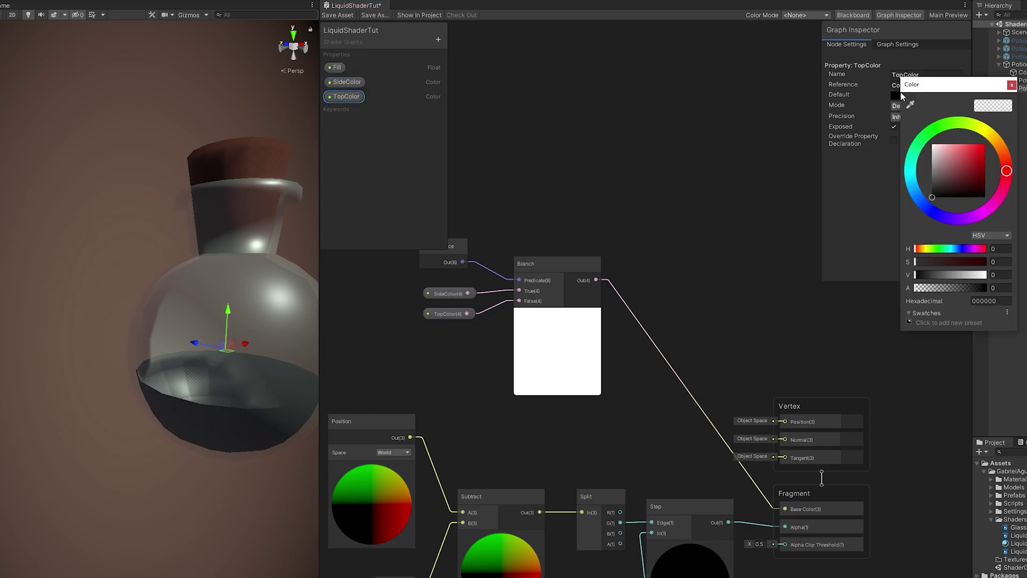
pyautogui.moveTo(948, 172); pyautogui.dragTo(931, 142)
pyautogui.moveTo(950, 288); pyautogui.dragTo(999, 288)
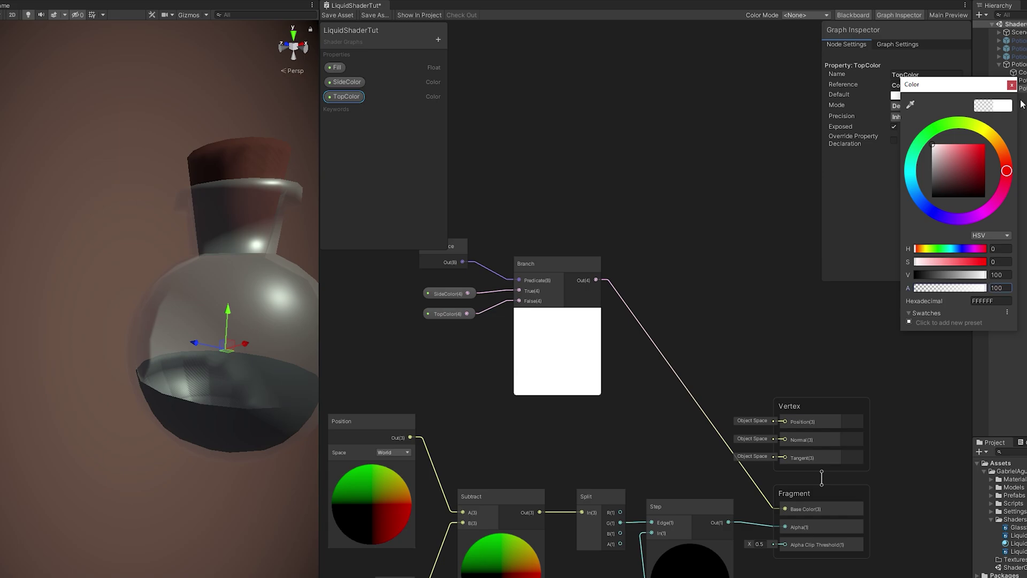
pyautogui.click(1013, 86)
pyautogui.click(920, 132)
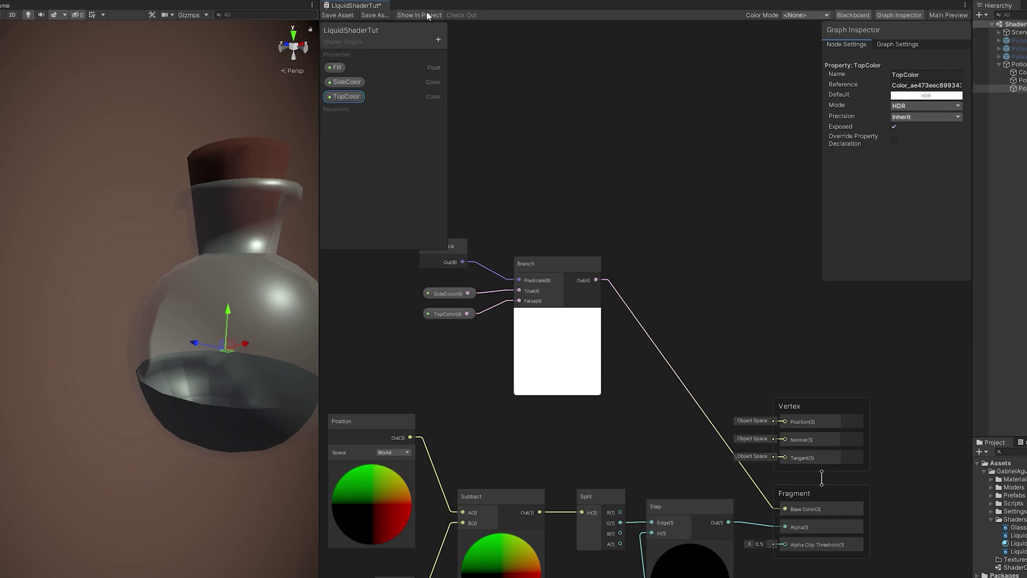
# - Save the shader graph and set the material's SideColor to light blue
pyautogui.click(340, 15)
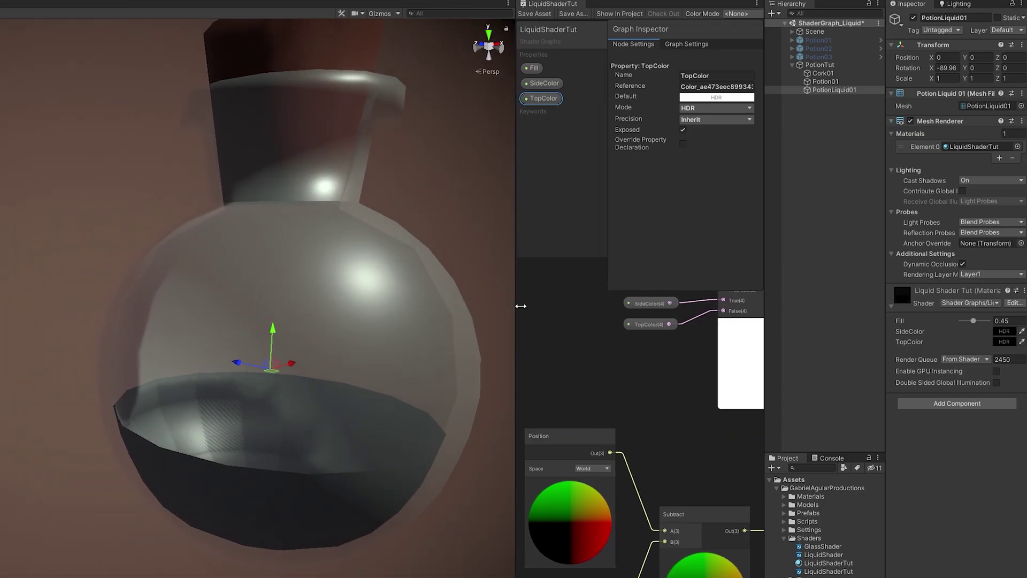
pyautogui.click(1005, 341)
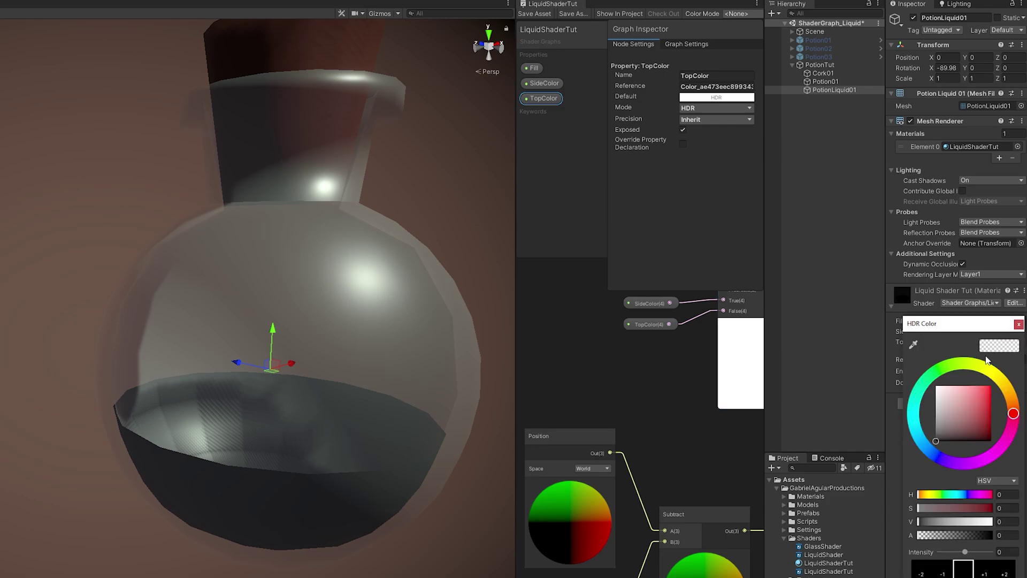
pyautogui.click(922, 447)
pyautogui.moveTo(971, 408)
pyautogui.mouseDown()
pyautogui.moveTo(982, 391)
pyautogui.moveTo(980, 399)
pyautogui.mouseUp()
pyautogui.click(1017, 326)
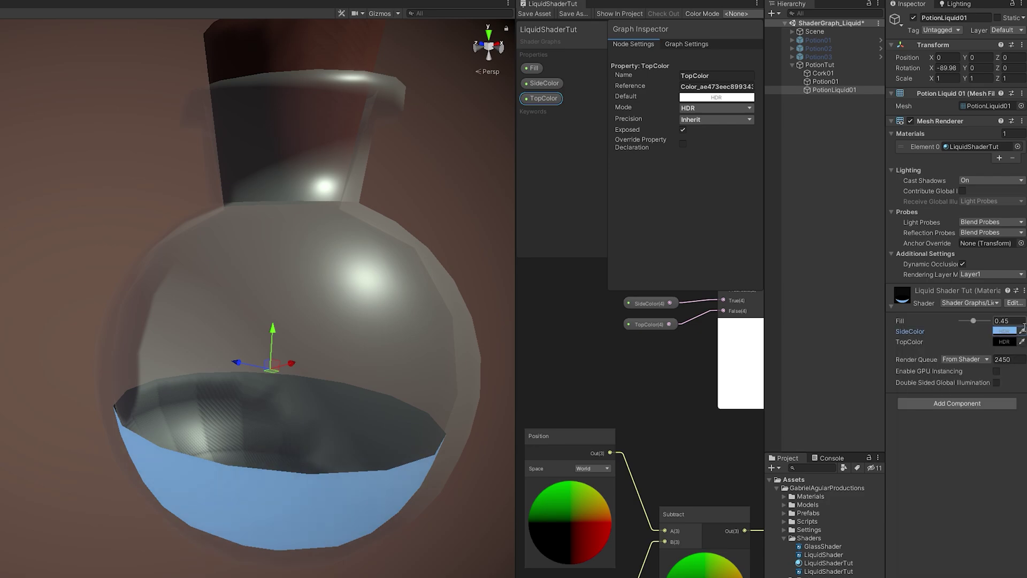
# - Set the material's TopColor to light cyan and view the whole flask
pyautogui.click(995, 343)
pyautogui.click(921, 454)
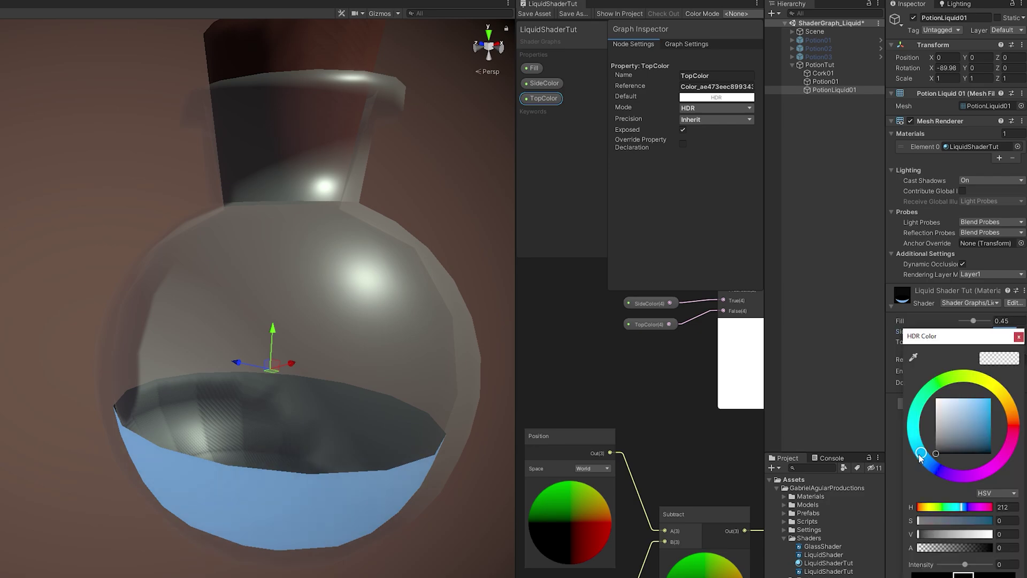
pyautogui.moveTo(955, 426); pyautogui.dragTo(981, 403)
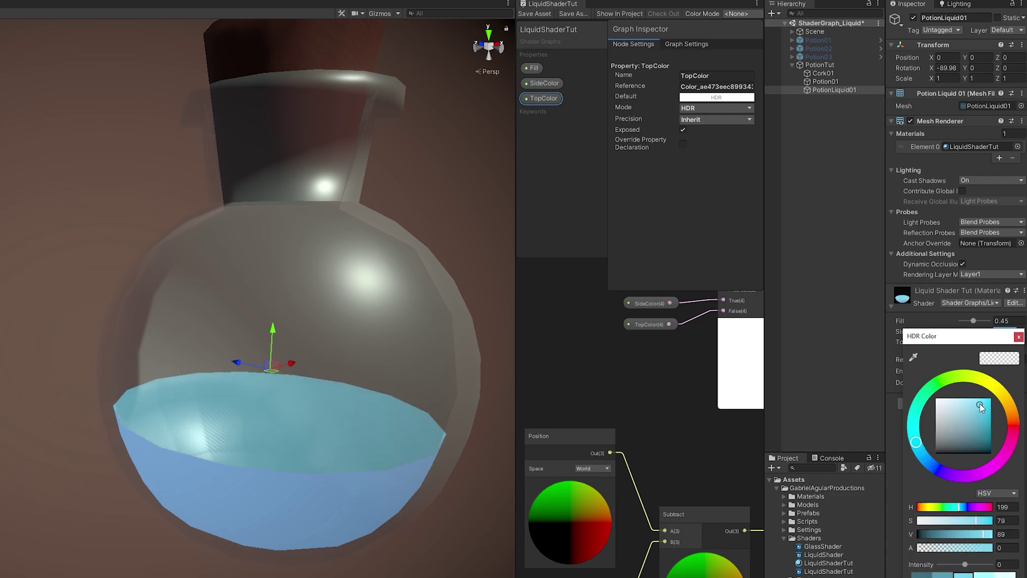
pyautogui.press('s')
pyautogui.moveTo(328, 348)
pyautogui.mouseDown(button='right')
pyautogui.moveTo(353, 316)
pyautogui.moveTo(321, 414)
pyautogui.moveTo(355, 353)
pyautogui.moveTo(340, 332)
pyautogui.mouseUp(button='right')
pyautogui.press('q')
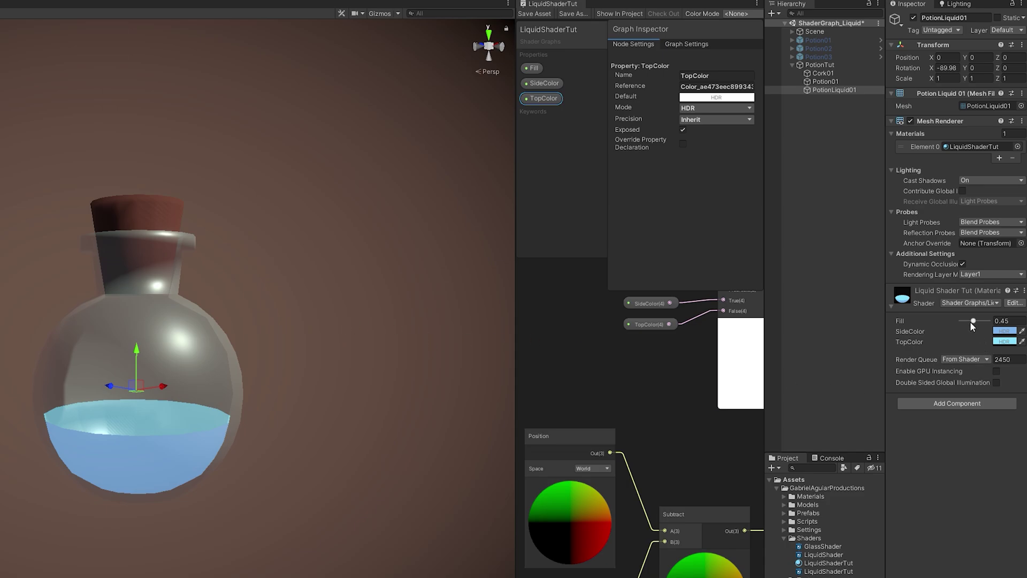
# - Make both liquid colours fully opaque and set the Fill level to 0.84
pyautogui.moveTo(970, 321); pyautogui.dragTo(977, 326)
pyautogui.click(1002, 330)
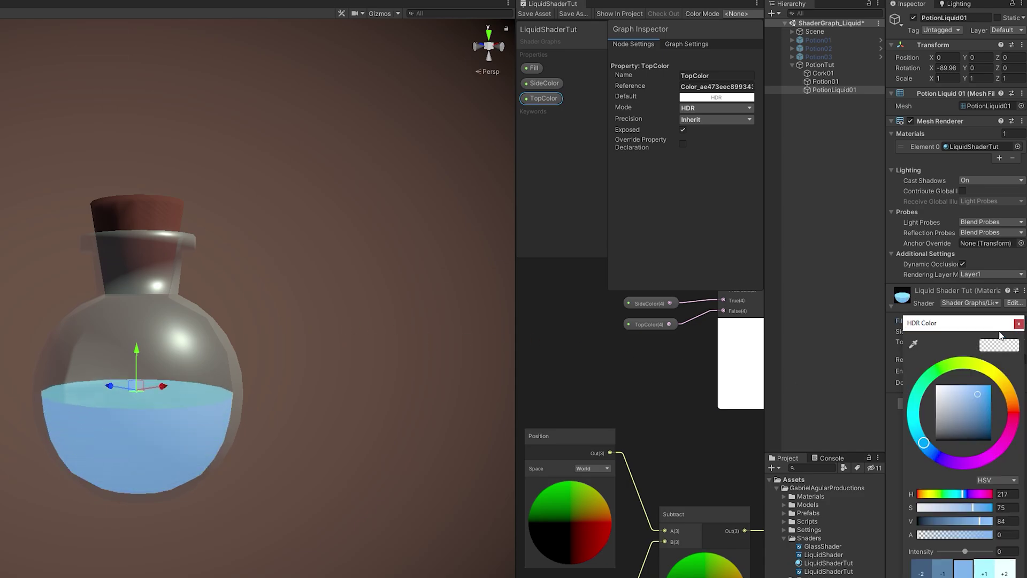
pyautogui.moveTo(933, 535); pyautogui.dragTo(998, 535)
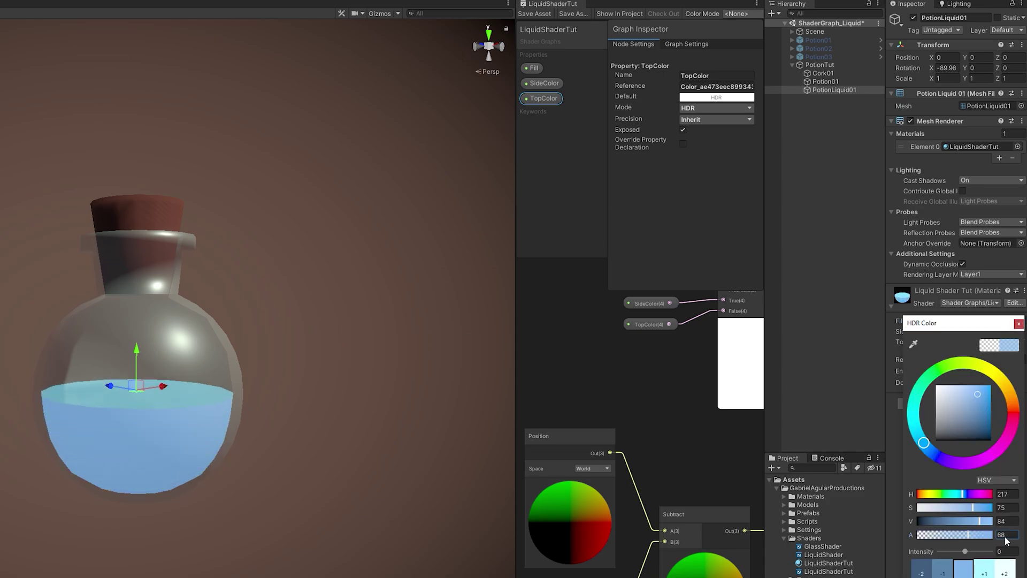
pyautogui.click(1019, 325)
pyautogui.click(1004, 344)
pyautogui.moveTo(944, 551); pyautogui.dragTo(993, 549)
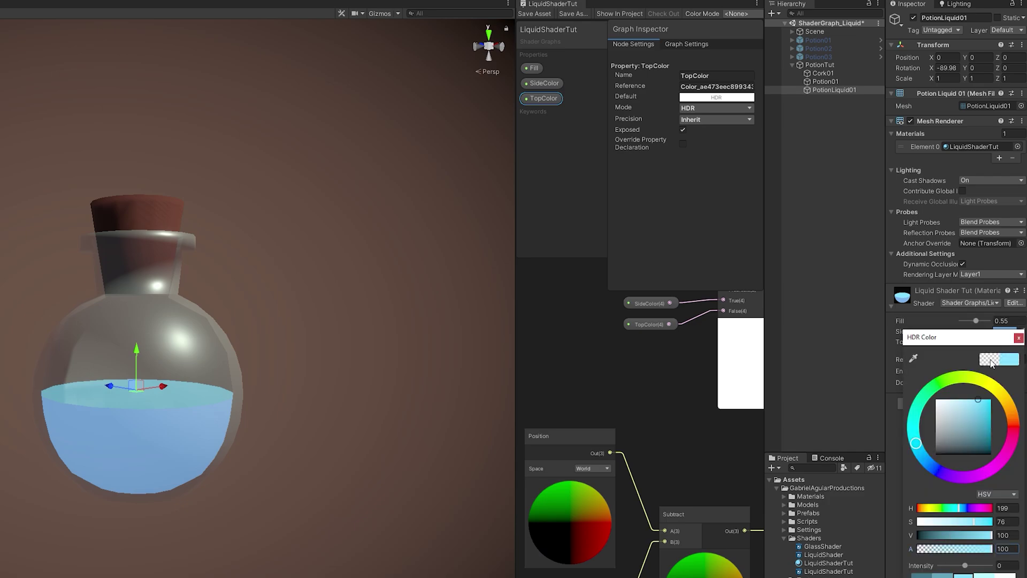
pyautogui.click(1019, 338)
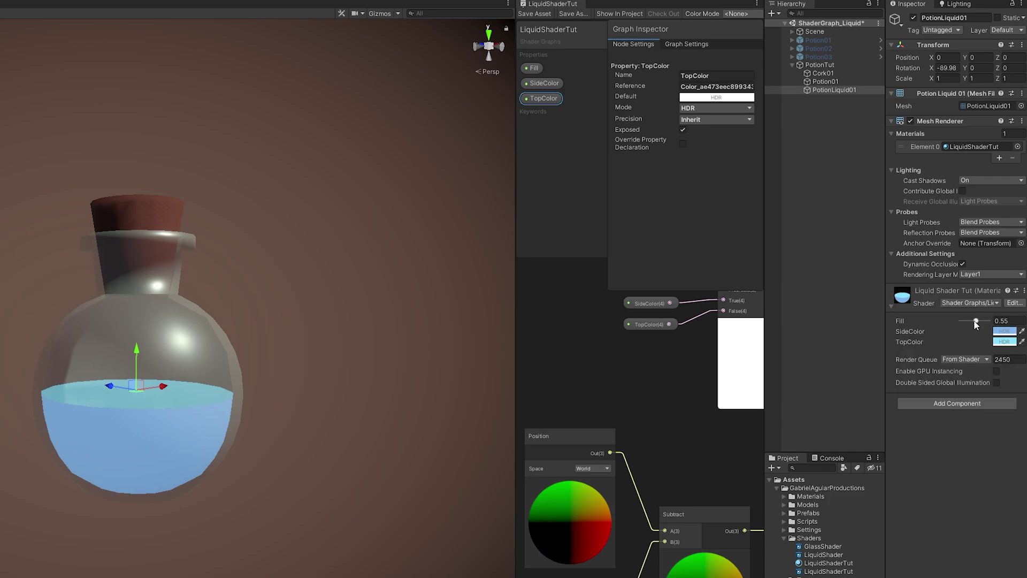
pyautogui.moveTo(976, 324); pyautogui.dragTo(985, 330)
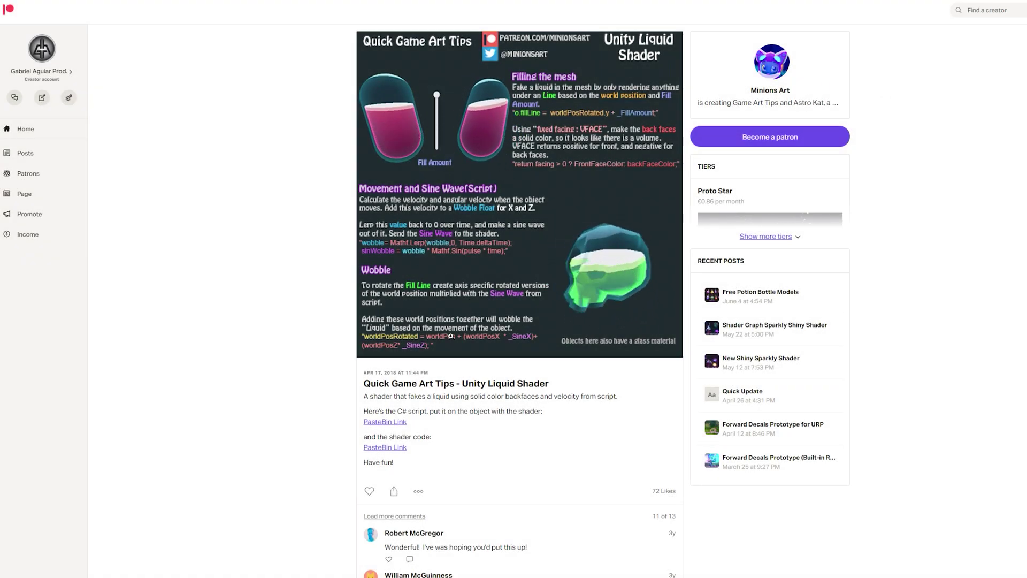
# - Download the Wobble.cs script from the linked Pastebin page
pyautogui.scroll(-1, 332, 376)
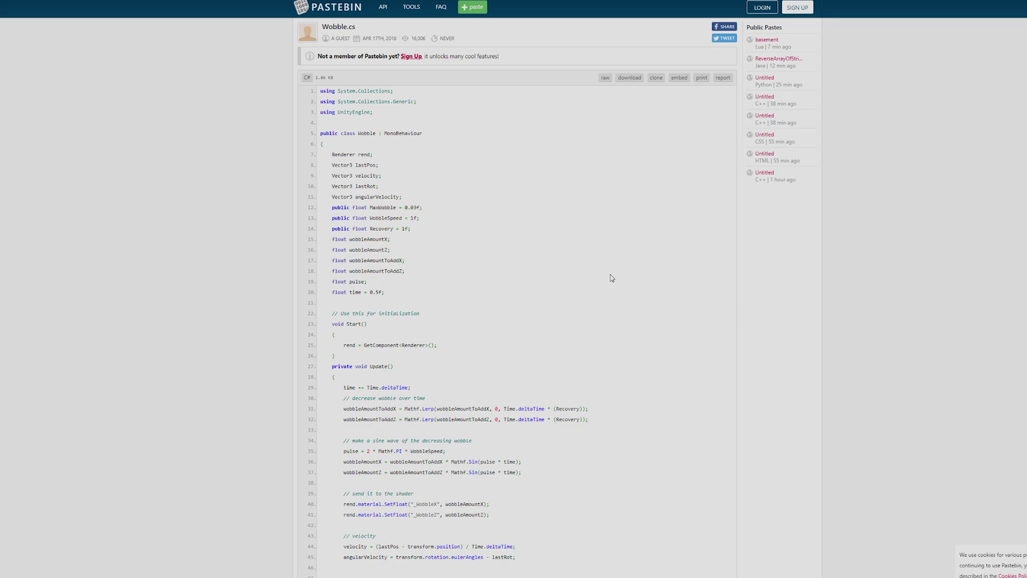
pyautogui.click(630, 79)
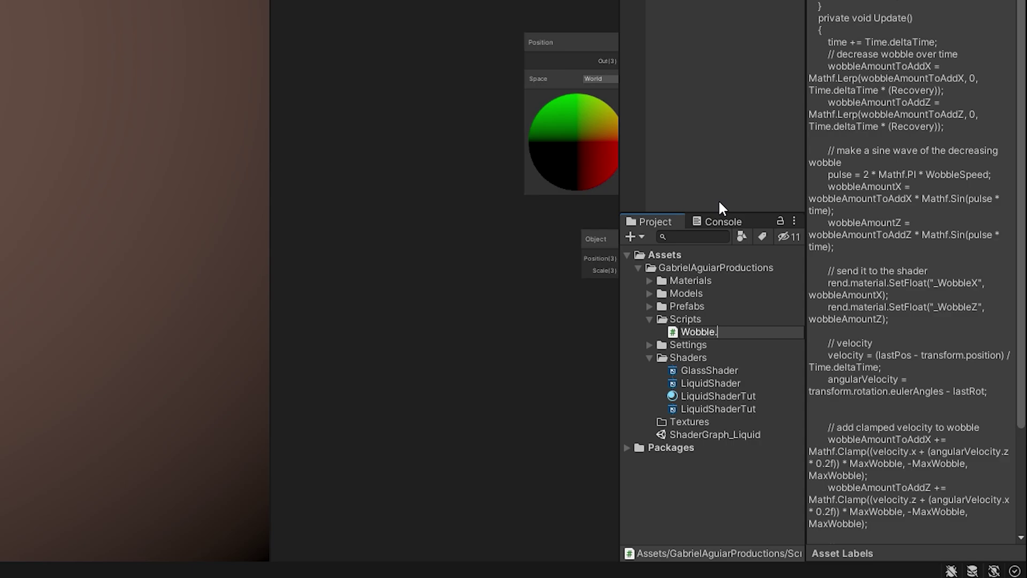
# - Name the new script Wobble and attach it to PotionLiquid01 in the Hierarchy
pyautogui.press('Return')
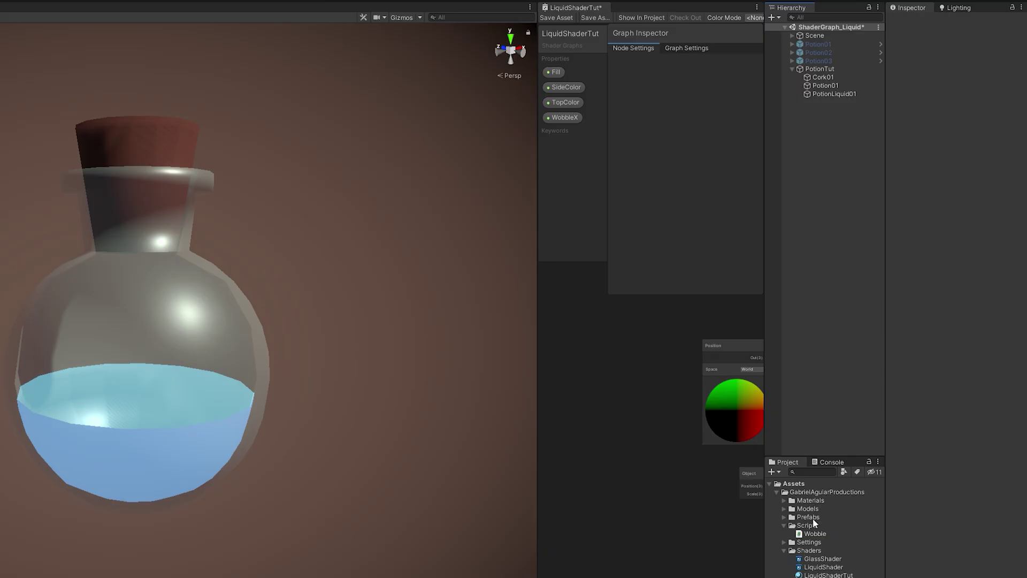
pyautogui.click(811, 541)
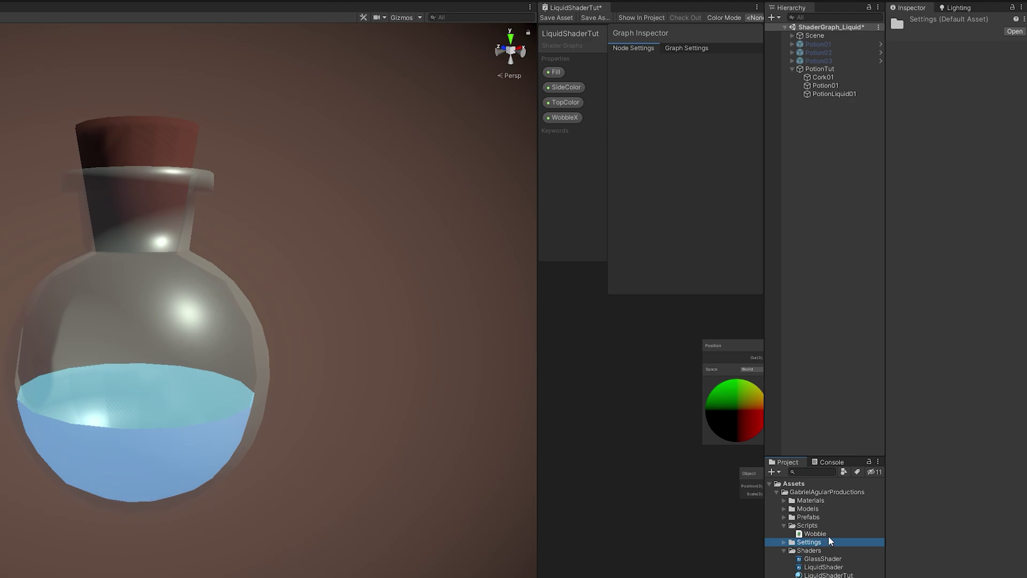
pyautogui.click(808, 535)
pyautogui.moveTo(834, 534); pyautogui.dragTo(836, 95)
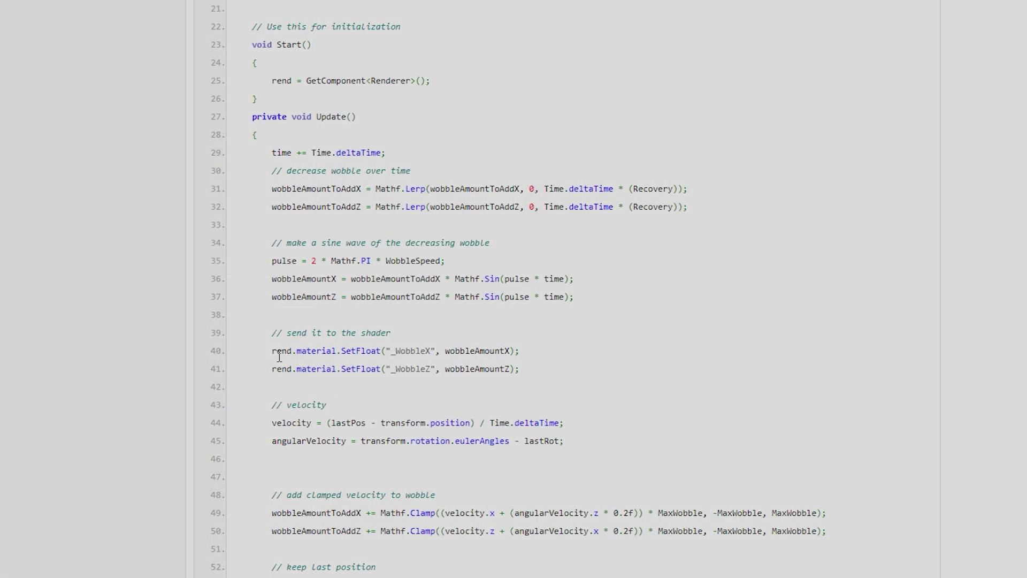
pyautogui.moveTo(273, 351); pyautogui.dragTo(522, 353)
pyautogui.click(496, 371)
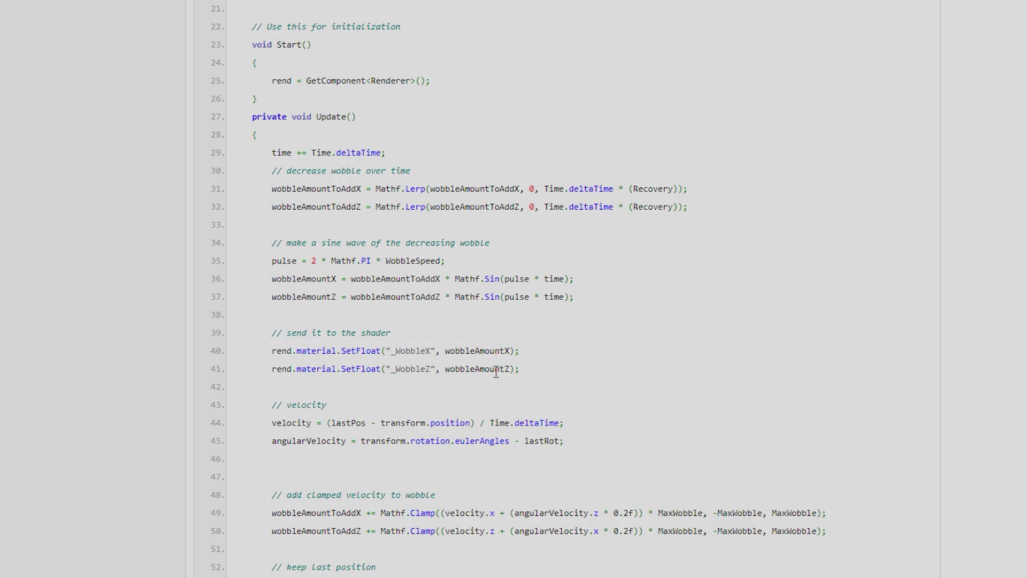
pyautogui.doubleClick(419, 352)
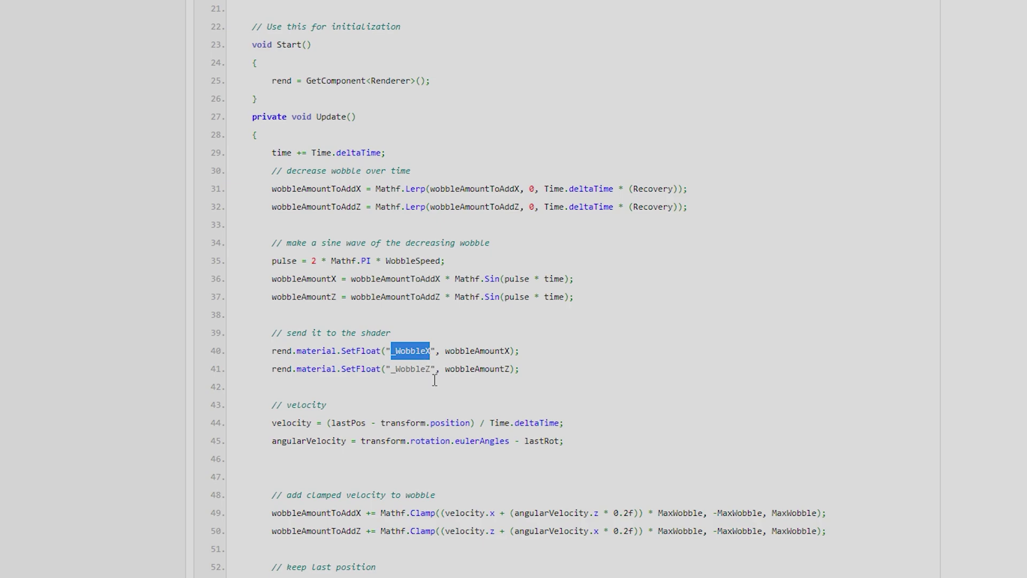
pyautogui.doubleClick(420, 371)
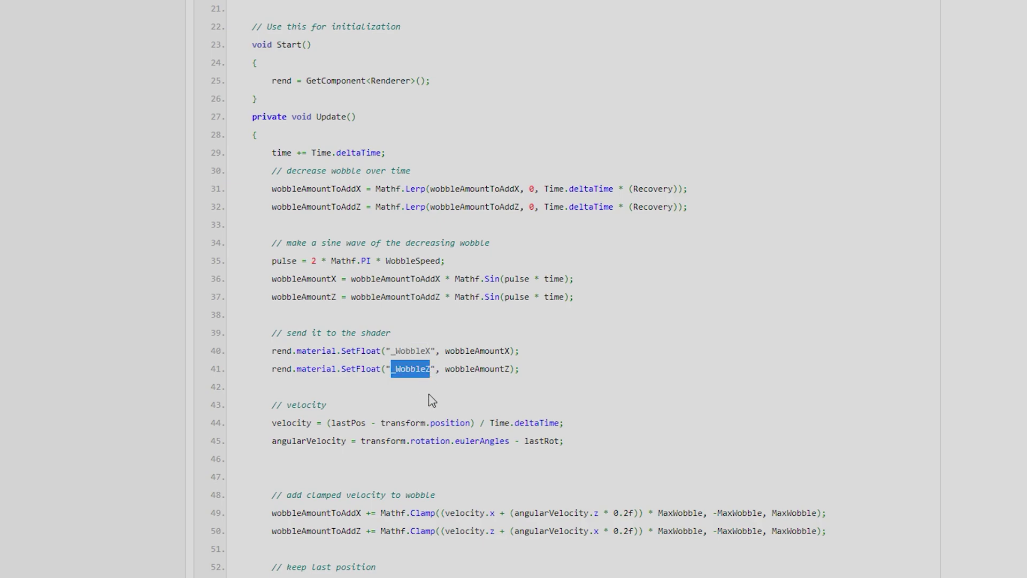
pyautogui.click(444, 391)
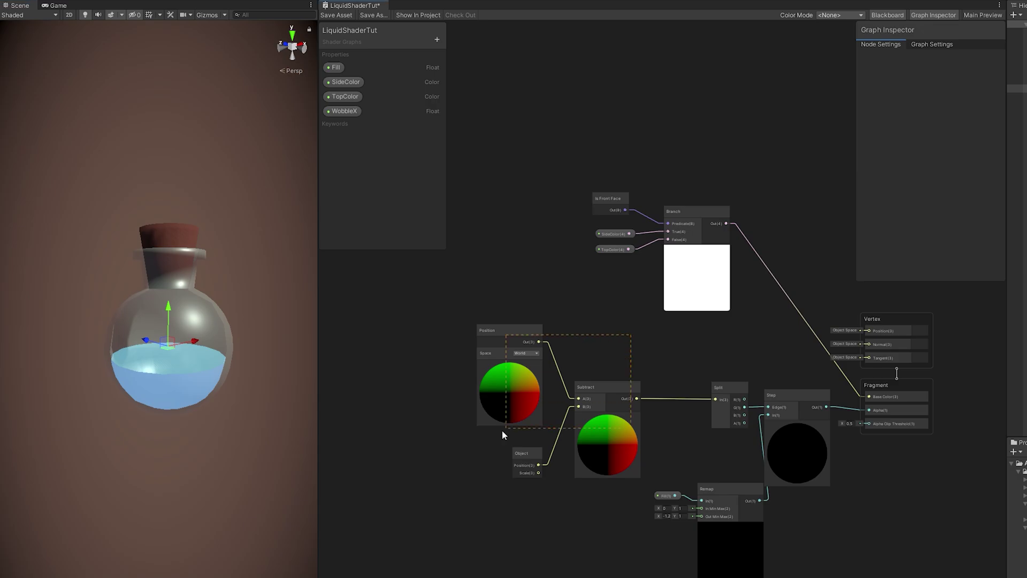
# - Move the Position, Subtract and Object nodes left to make room
pyautogui.moveTo(503, 431); pyautogui.dragTo(506, 428)
pyautogui.scroll(3, 586, 407)
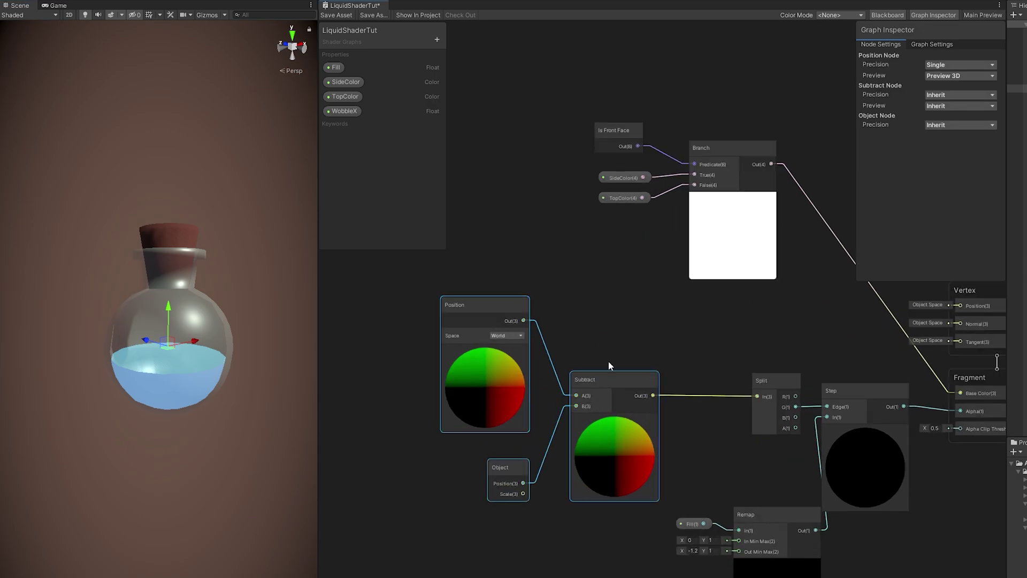
pyautogui.moveTo(689, 398); pyautogui.dragTo(848, 398, button='middle')
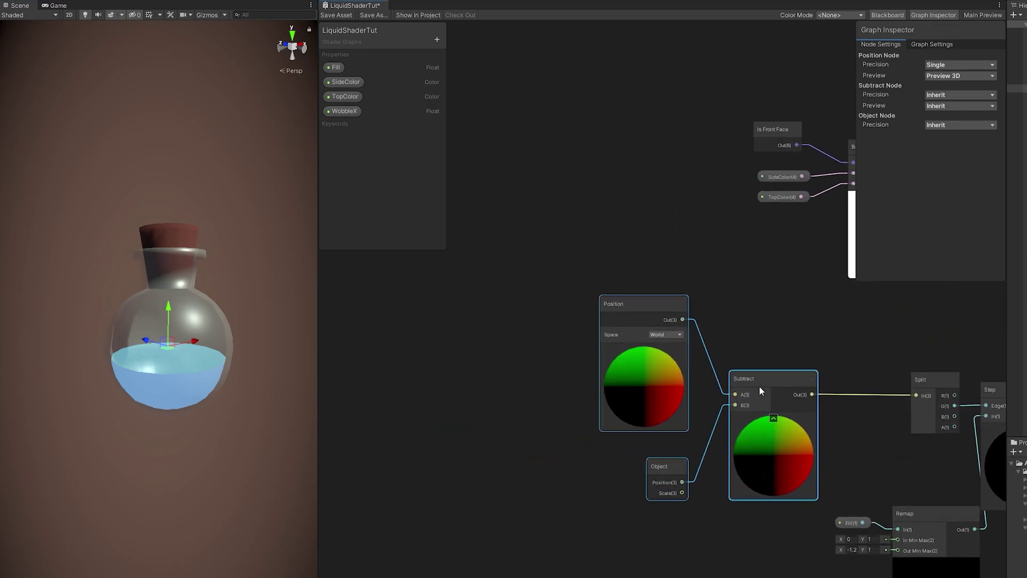
pyautogui.moveTo(759, 387); pyautogui.dragTo(915, 396)
# - Create an Add node from Subtract's output and wire it into the Split node
pyautogui.write('add')
pyautogui.click(727, 436)
pyautogui.click(759, 374)
pyautogui.moveTo(758, 371); pyautogui.dragTo(798, 386)
pyautogui.moveTo(670, 367); pyautogui.dragTo(746, 370, button='middle')
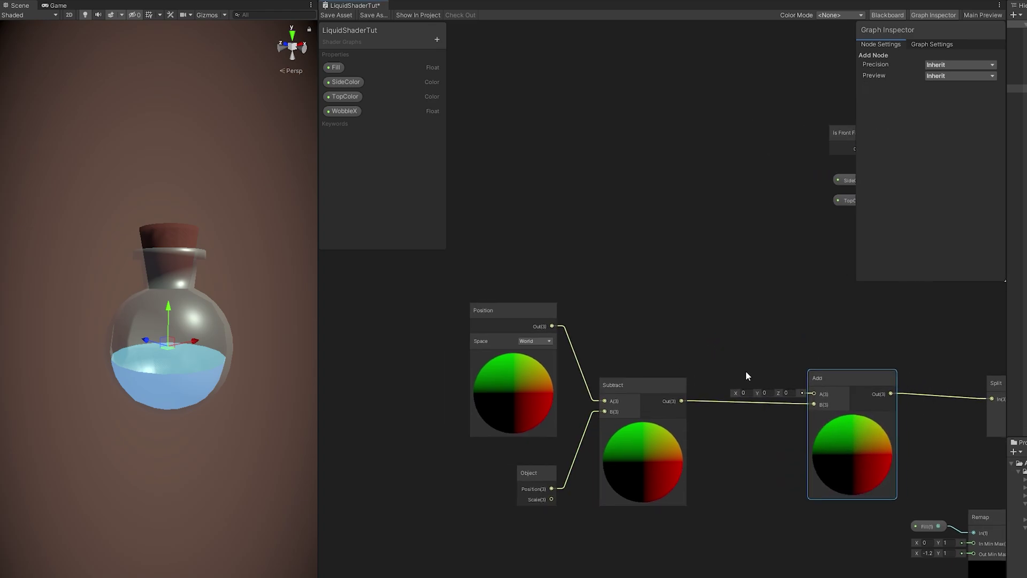
pyautogui.moveTo(743, 368); pyautogui.dragTo(538, 481)
pyautogui.moveTo(636, 392); pyautogui.dragTo(683, 458)
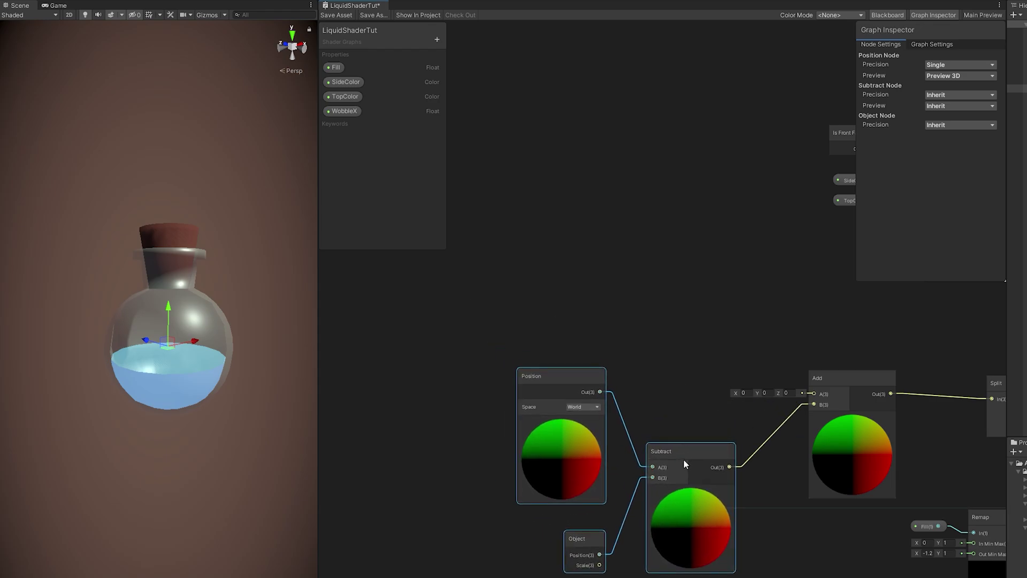
pyautogui.moveTo(661, 324); pyautogui.dragTo(782, 458, button='middle')
# - Add a Rotate About Axis node with its axis set to (0, 0, 1)
pyautogui.click(543, 275)
pyautogui.press('space')
pyautogui.write('rotate')
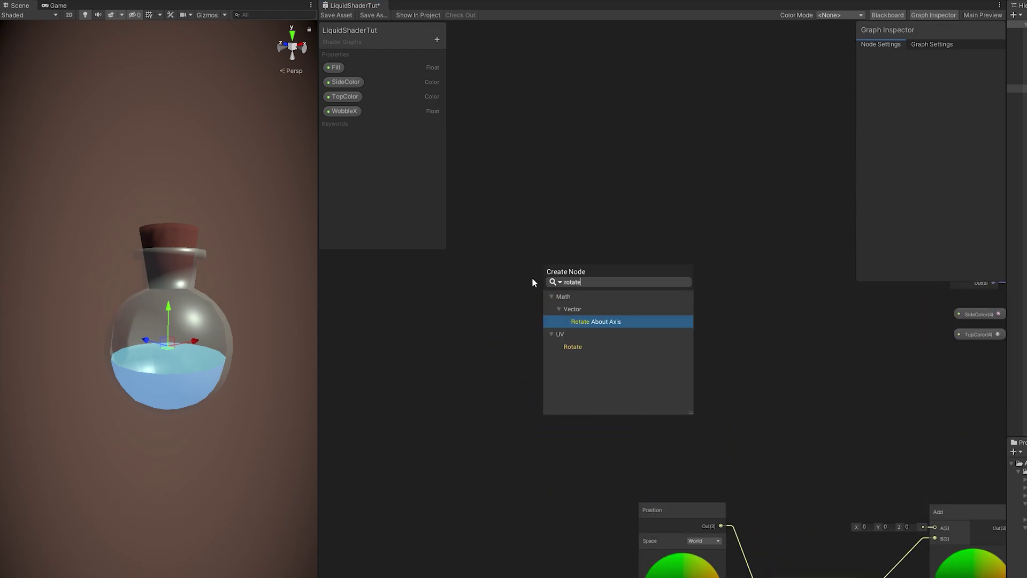
pyautogui.press('Return')
pyautogui.moveTo(574, 296); pyautogui.dragTo(655, 277)
pyautogui.scroll(3, 619, 291)
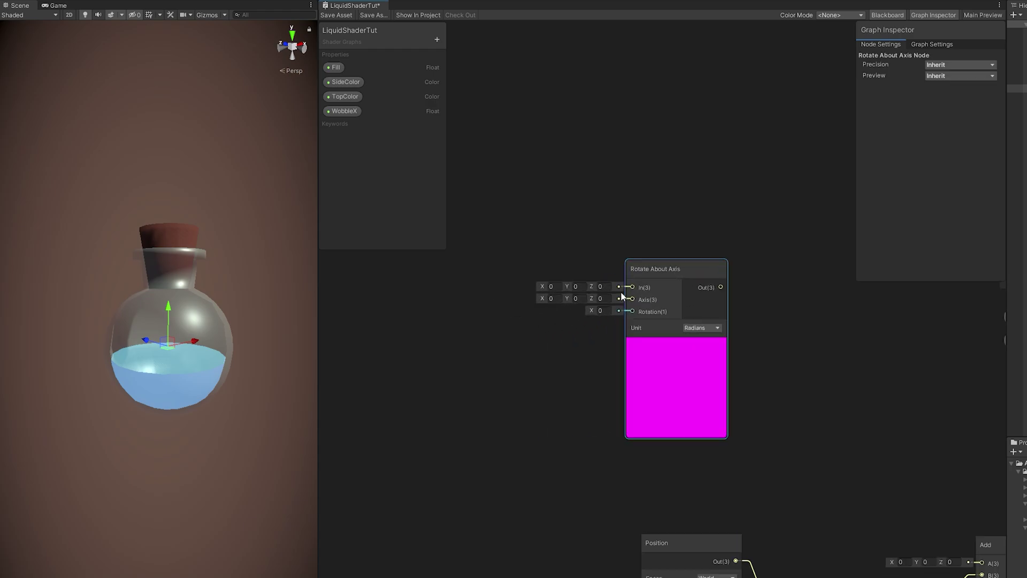
pyautogui.click(595, 285)
pyautogui.click(598, 301)
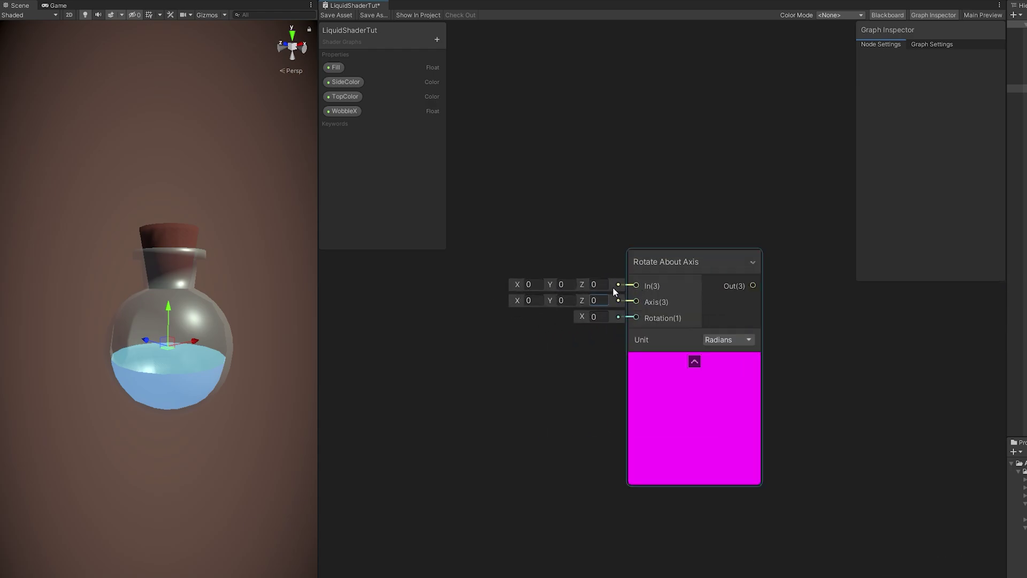
pyautogui.moveTo(566, 254); pyautogui.dragTo(617, 256, button='middle')
# - Feed an Object-space Position node into the rotation, rotating 90 Degrees
pyautogui.press('space')
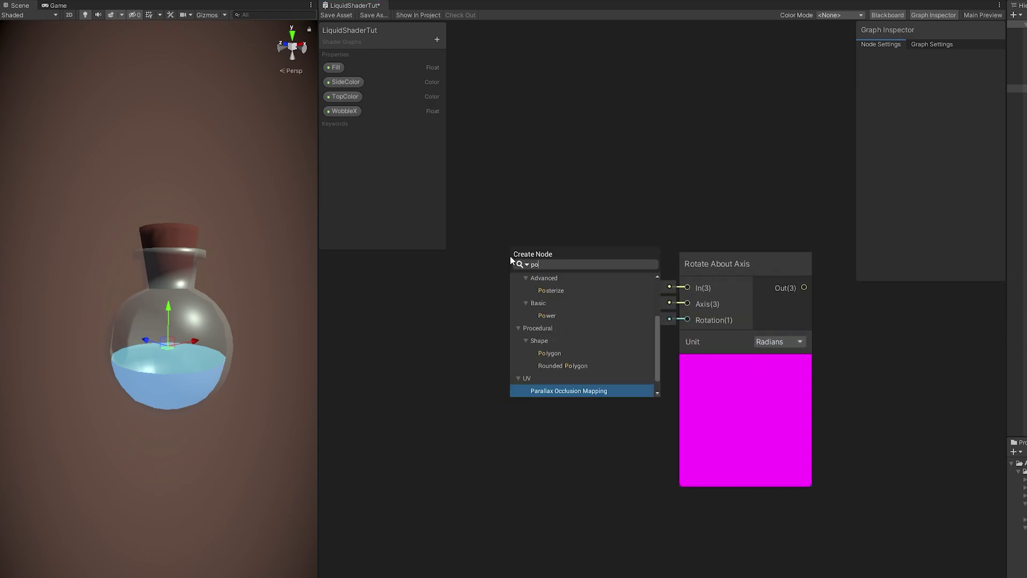
pyautogui.write('position')
pyautogui.press('Return')
pyautogui.click(612, 326)
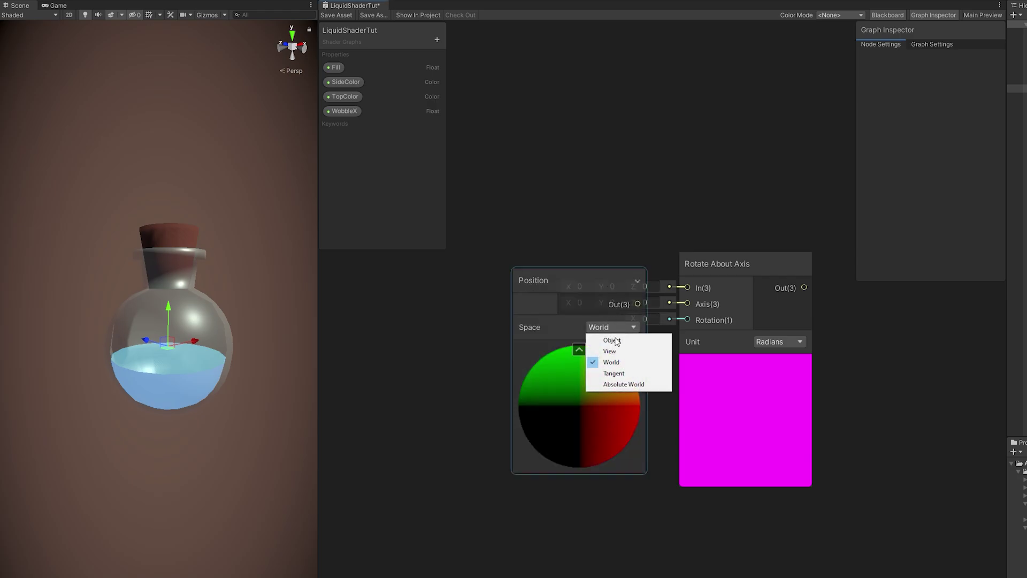
pyautogui.click(616, 337)
pyautogui.moveTo(605, 282); pyautogui.dragTo(693, 289)
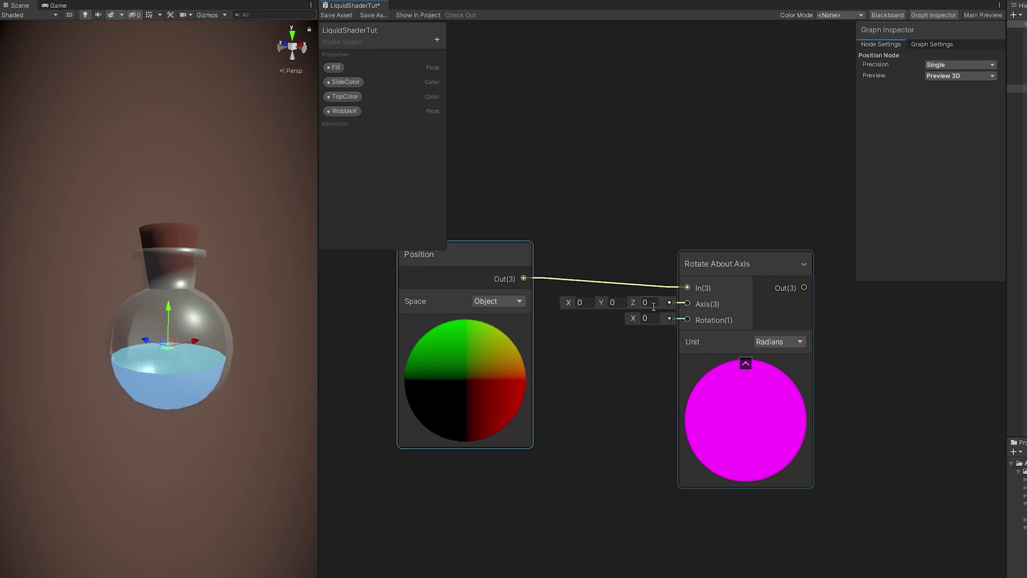
pyautogui.write('1')
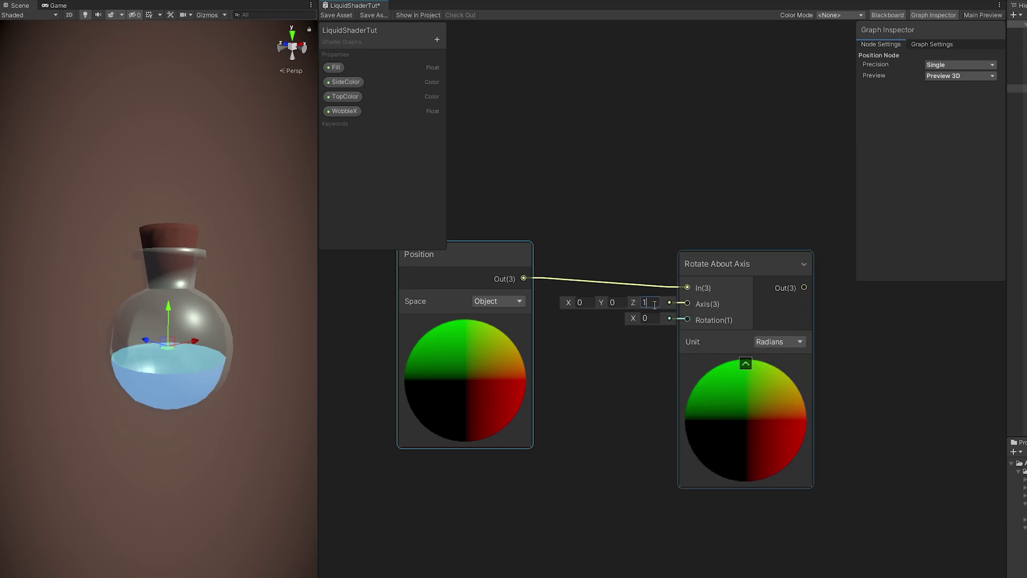
pyautogui.write('90')
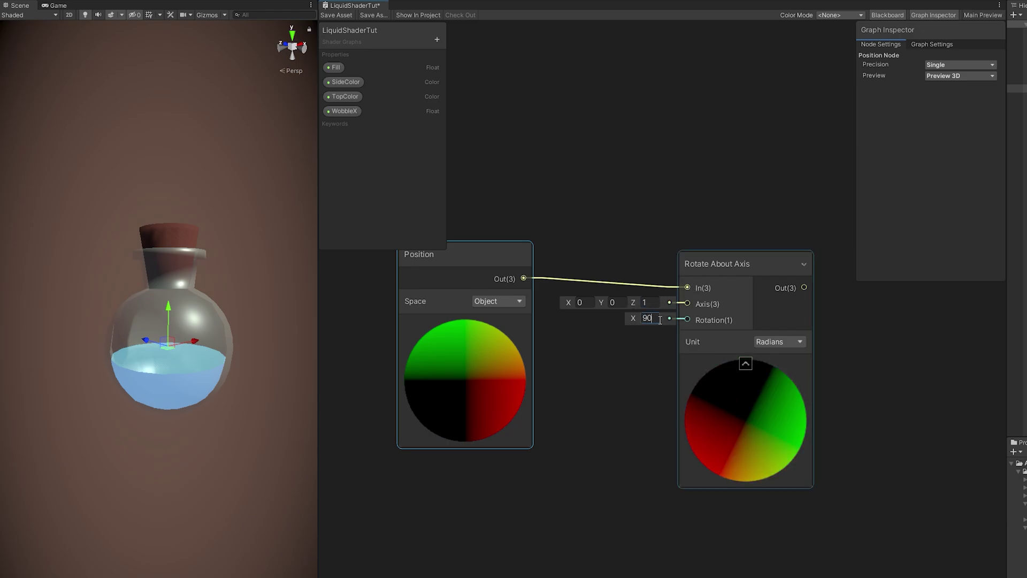
pyautogui.click(777, 343)
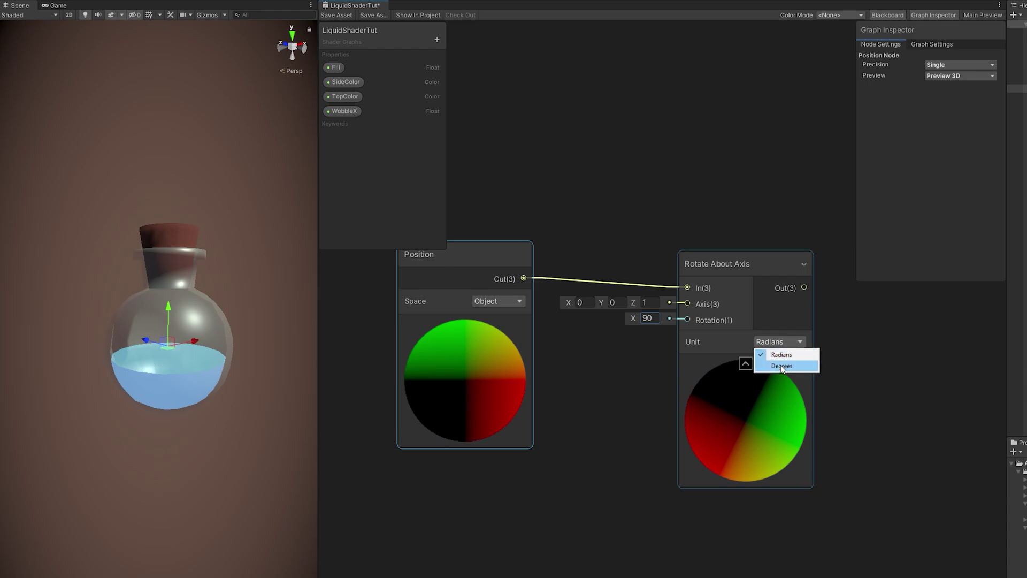
pyautogui.click(781, 365)
pyautogui.moveTo(504, 256); pyautogui.dragTo(512, 267)
# - Send the rotated output into a new Multiply node's B input
pyautogui.moveTo(795, 248); pyautogui.dragTo(650, 250, button='middle')
pyautogui.moveTo(661, 289); pyautogui.dragTo(752, 240)
pyautogui.write('multiply')
pyautogui.click(836, 351)
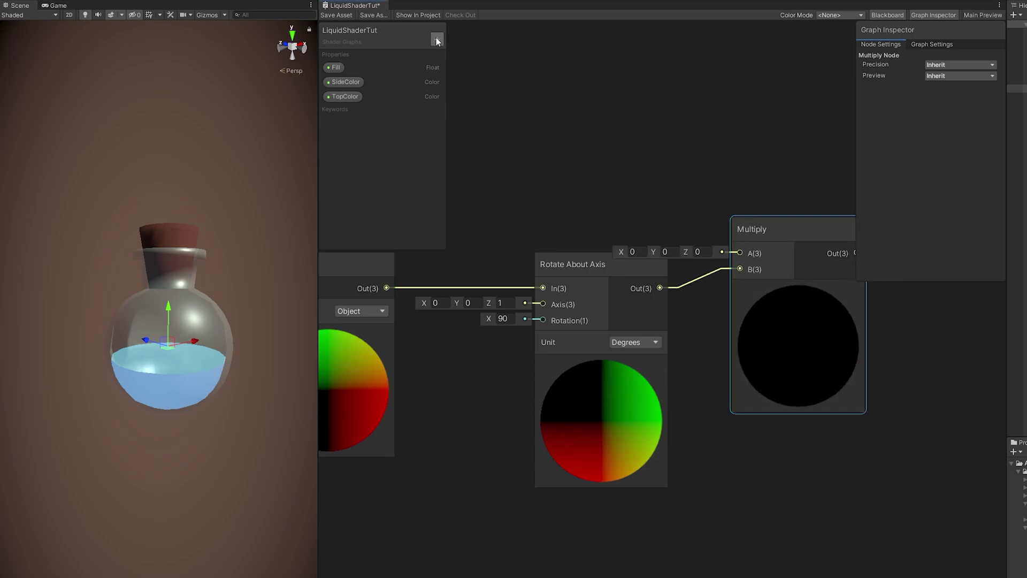
pyautogui.click(437, 40)
# - Create a WobbleZ float into Multiply's A input, feeding Multiply into Add
pyautogui.click(474, 45)
pyautogui.write('W')
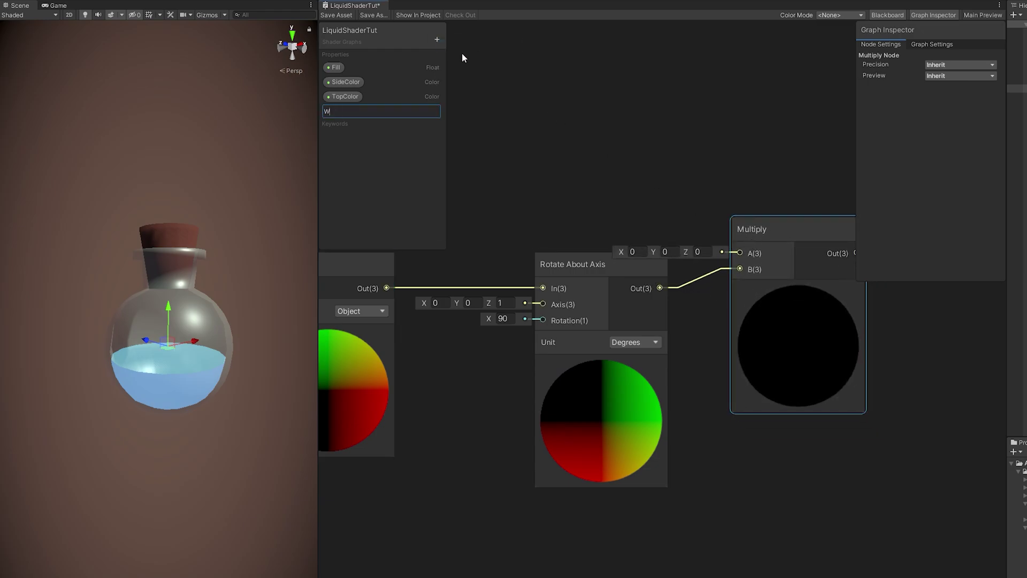
pyautogui.write('obbleZ')
pyautogui.press('Return')
pyautogui.click(345, 114)
pyautogui.moveTo(616, 207); pyautogui.dragTo(740, 253)
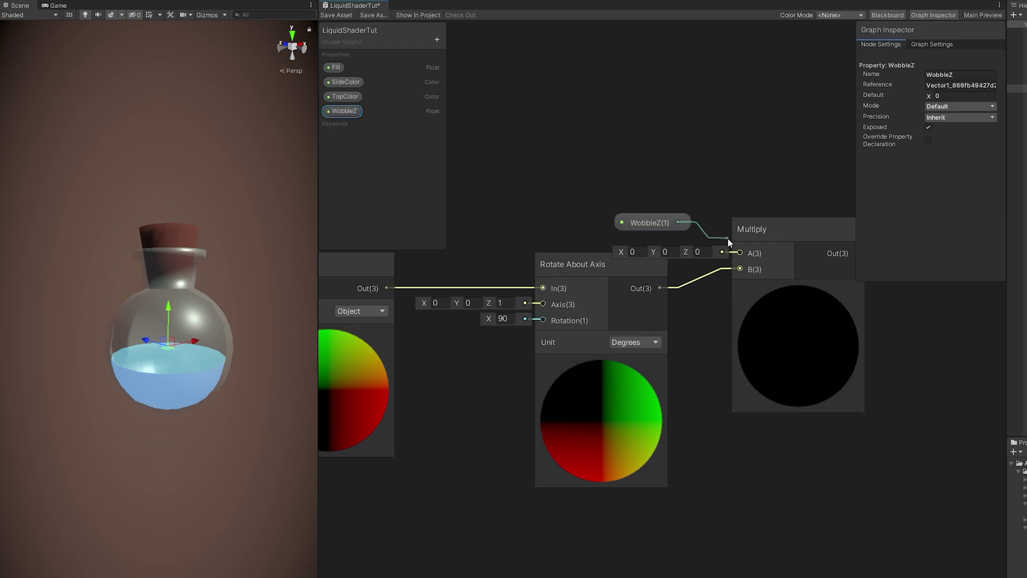
pyautogui.moveTo(669, 229); pyautogui.dragTo(641, 224)
pyautogui.scroll(-3, 635, 225)
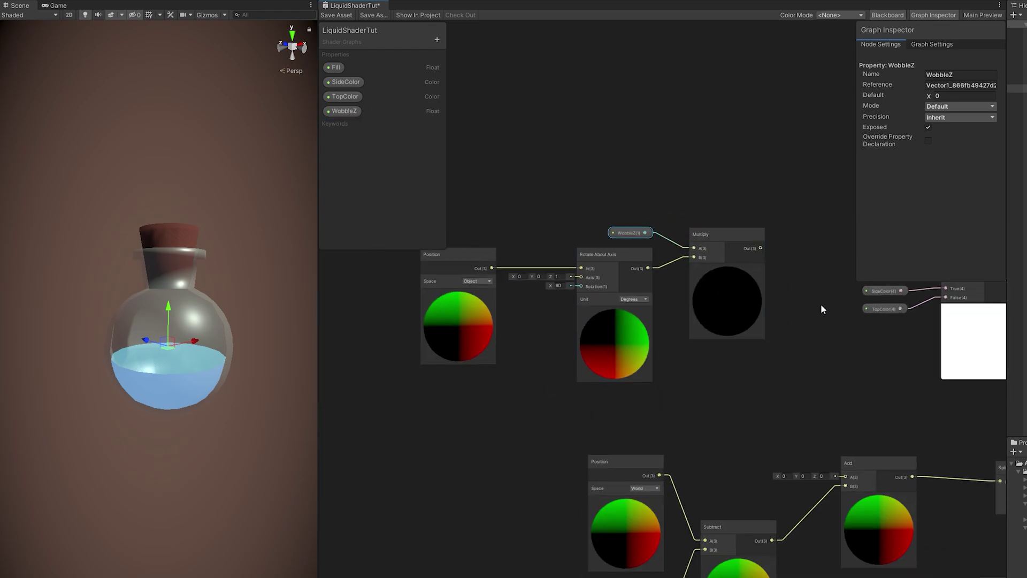
pyautogui.moveTo(715, 239); pyautogui.dragTo(796, 464)
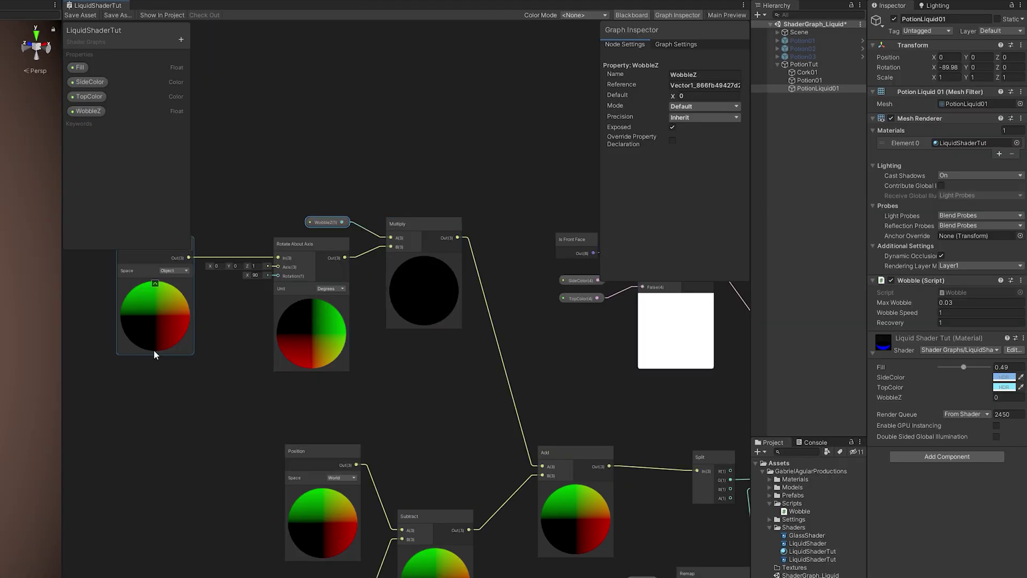
# - Test WobbleZ by tilting the liquid surface in the Scene view, then reset it to 0
pyautogui.moveTo(67, 352); pyautogui.dragTo(528, 345)
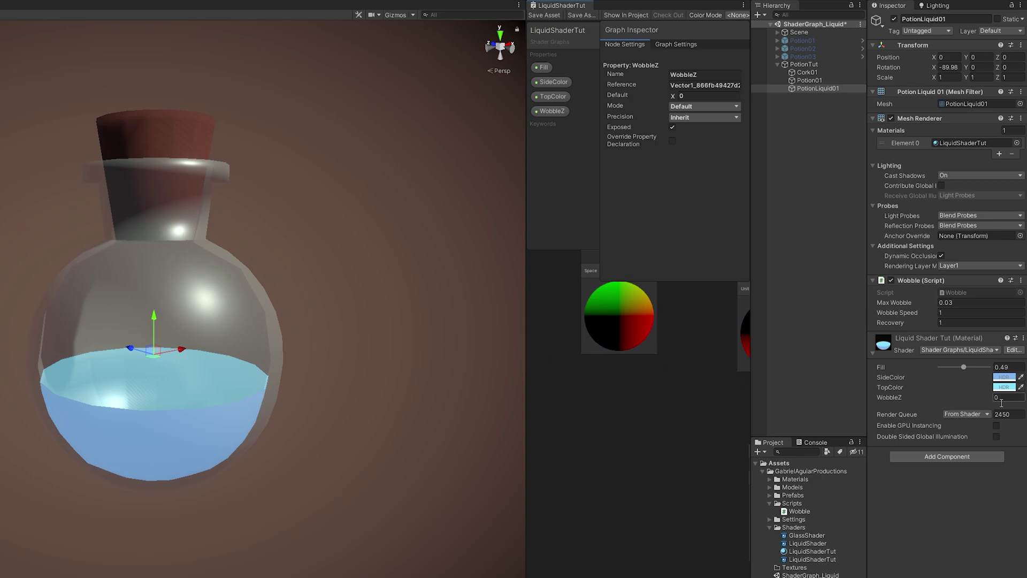
pyautogui.moveTo(993, 397)
pyautogui.mouseDown()
pyautogui.moveTo(971, 401)
pyautogui.moveTo(999, 406)
pyautogui.mouseUp()
pyautogui.write('0')
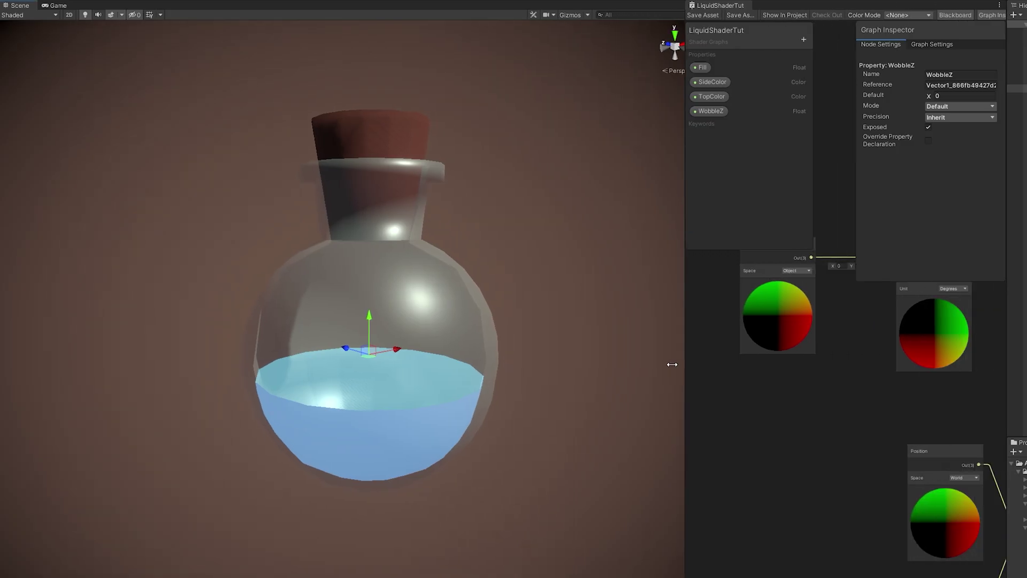
# - Change the WobbleZ property's Reference to _WobbleZ
pyautogui.moveTo(665, 360); pyautogui.dragTo(286, 375)
pyautogui.scroll(3, 472, 220)
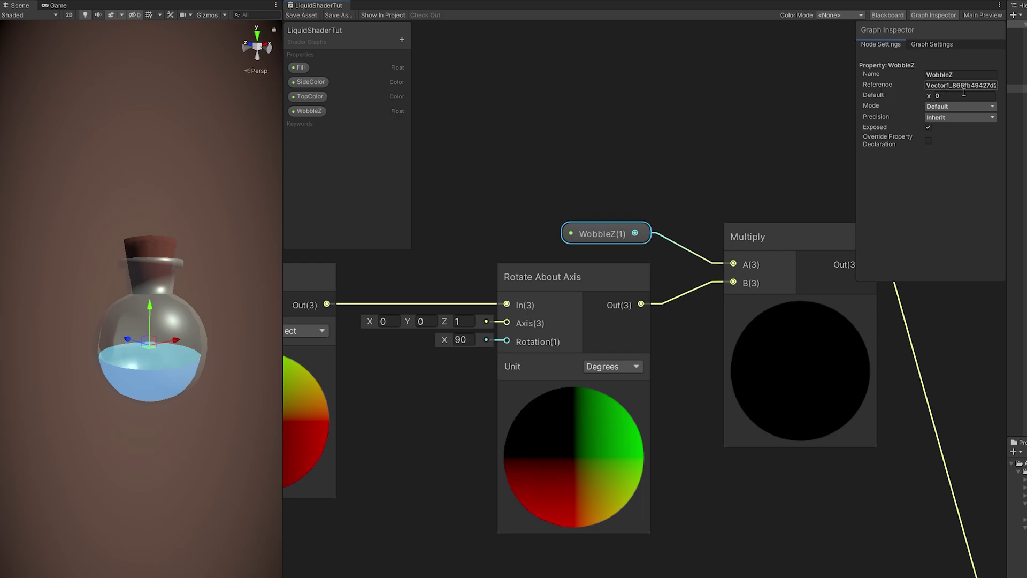
pyautogui.click(949, 77)
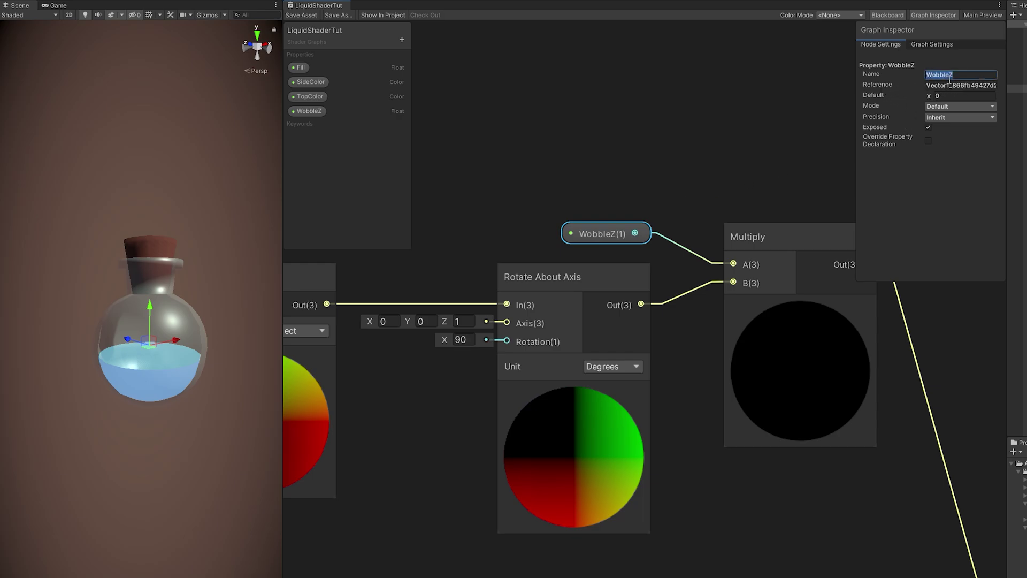
pyautogui.click(946, 86)
pyautogui.press('BackSpace')
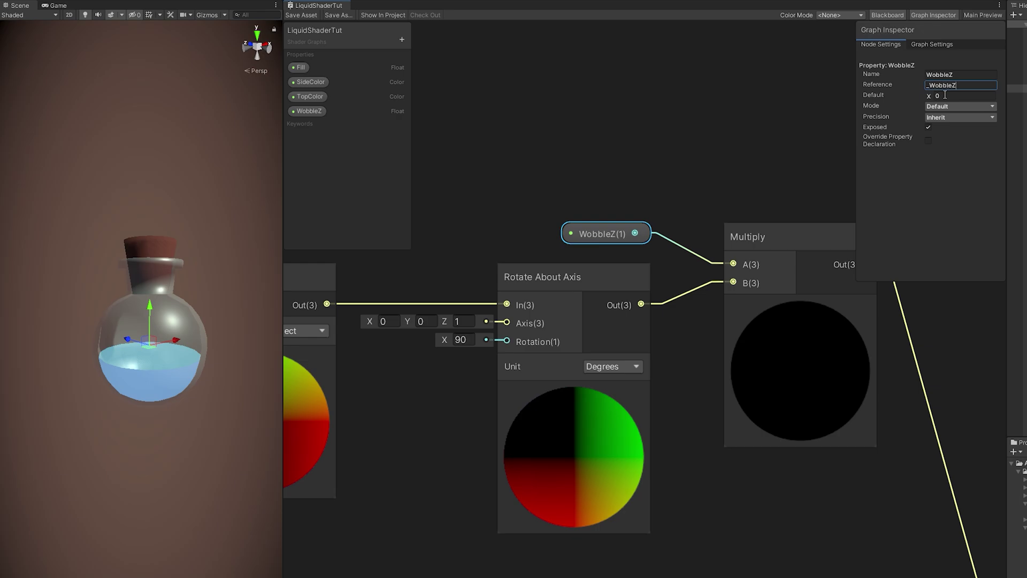
pyautogui.write('_WobbleZ')
pyautogui.press('Return')
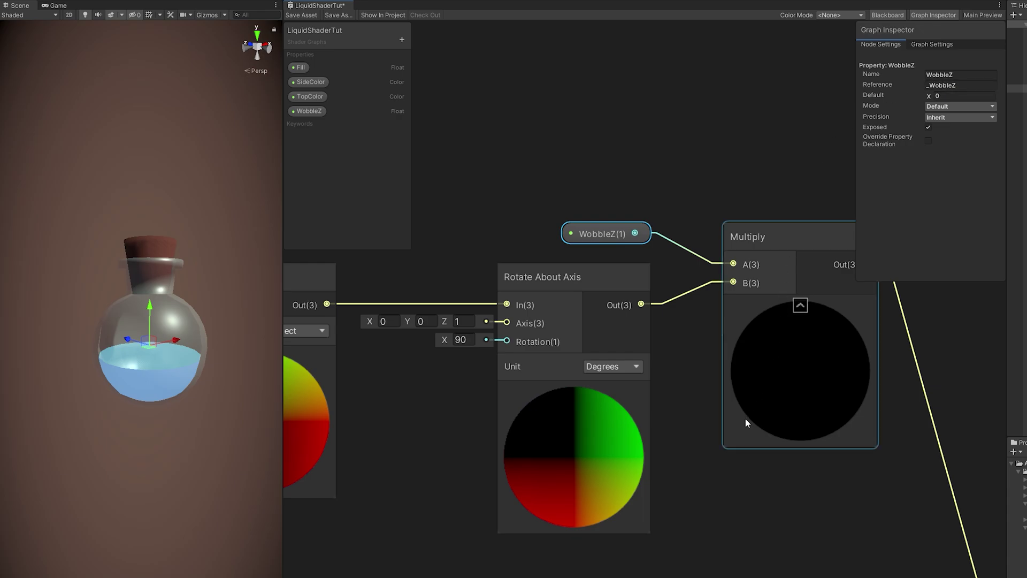
# - Duplicate the Position, Rotate About Axis, WobbleZ and Multiply nodes below the originals
pyautogui.scroll(-2, 734, 428)
pyautogui.moveTo(738, 461); pyautogui.dragTo(843, 435, button='middle')
pyautogui.click(891, 482)
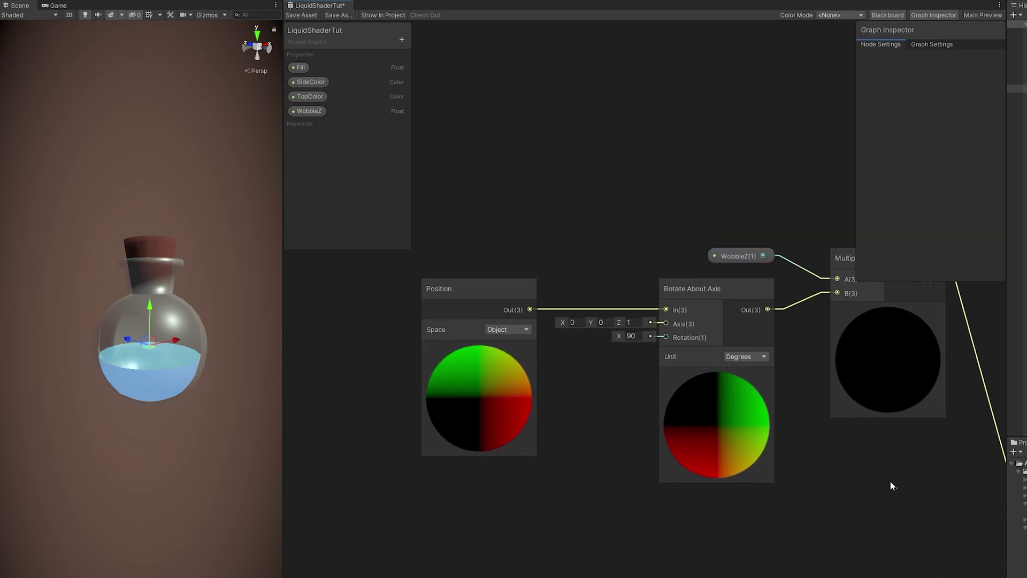
pyautogui.moveTo(477, 246); pyautogui.dragTo(478, 247)
pyautogui.moveTo(694, 319); pyautogui.dragTo(672, 302)
pyautogui.hotkey('ctrl', 'c')
pyautogui.moveTo(702, 512); pyautogui.dragTo(712, 370, button='middle')
pyautogui.click(711, 371)
pyautogui.hotkey('ctrl', 'v')
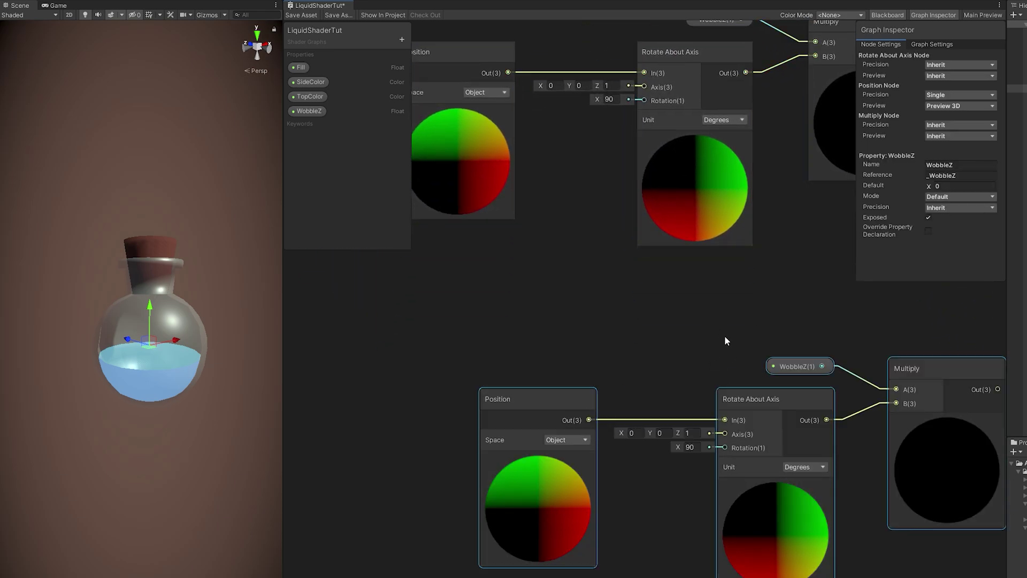
pyautogui.moveTo(753, 403); pyautogui.dragTo(676, 346)
pyautogui.click(605, 286)
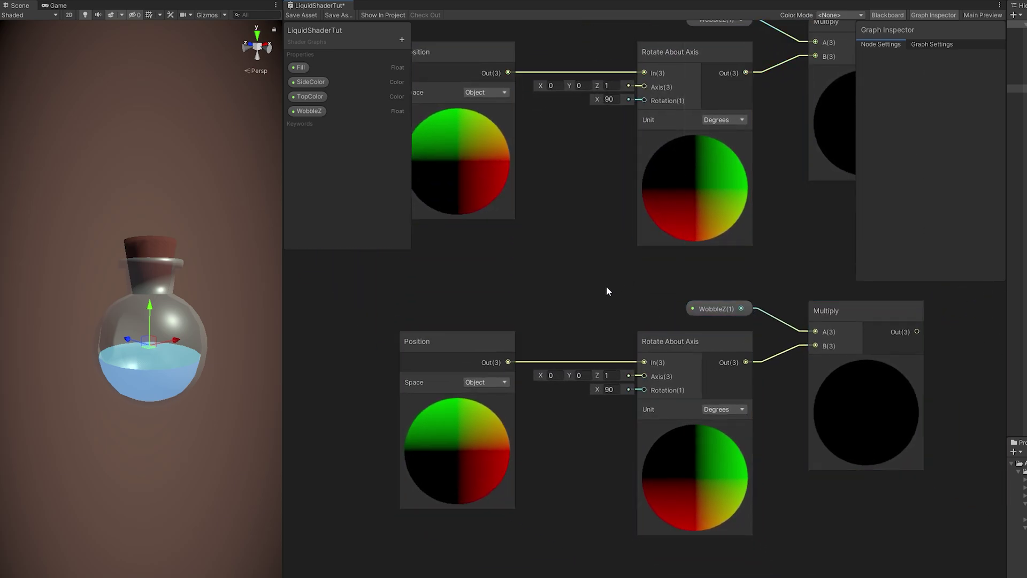
# - Remove the copied Position and WobbleZ nodes; share the original Position with a second rotation on axis X
pyautogui.click(439, 348)
pyautogui.press('Delete')
pyautogui.moveTo(507, 73); pyautogui.dragTo(644, 362)
pyautogui.moveTo(465, 75); pyautogui.dragTo(428, 210)
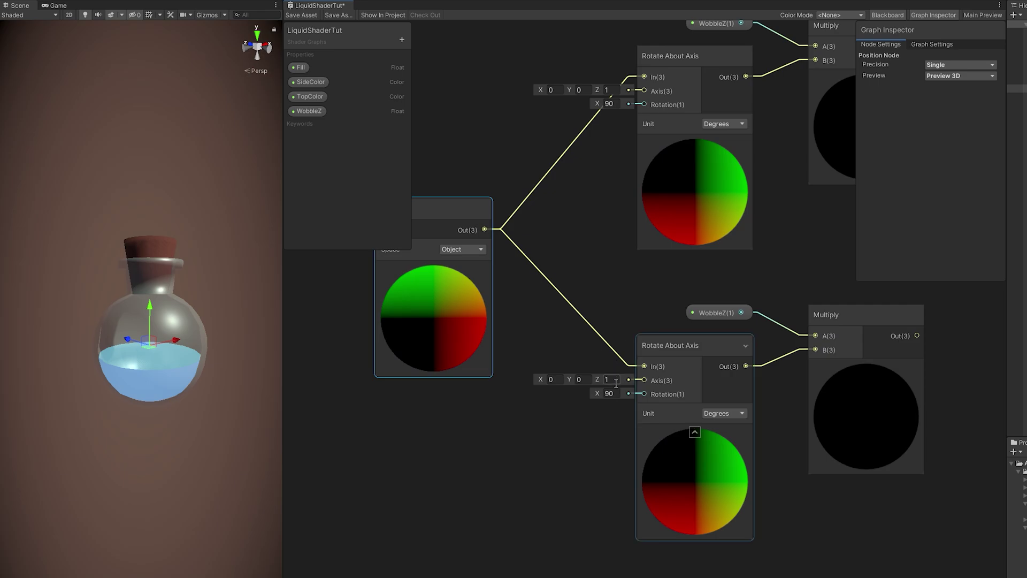
pyautogui.write('0')
pyautogui.click(551, 380)
pyautogui.write('1')
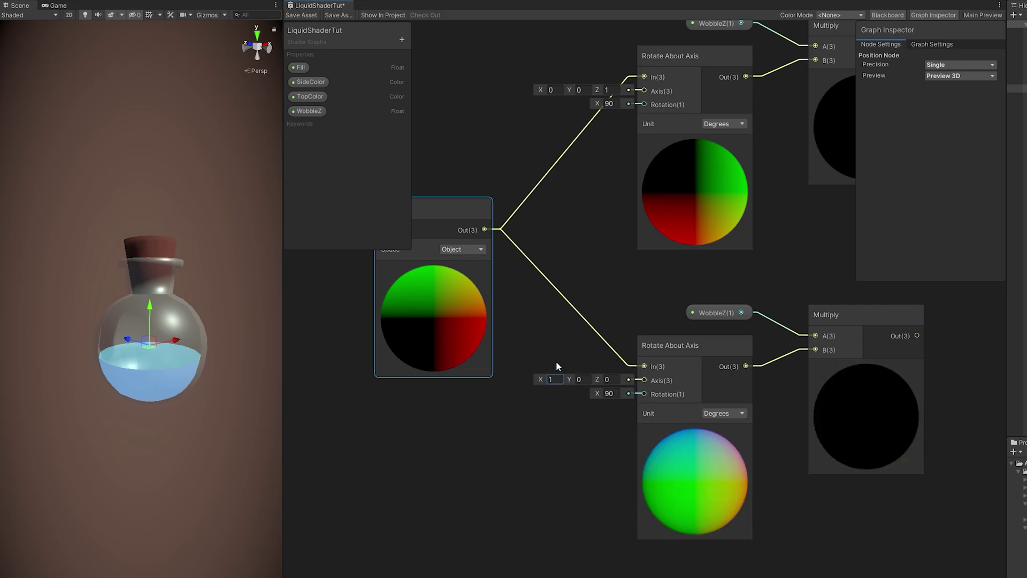
pyautogui.click(727, 282)
pyautogui.click(701, 311)
pyautogui.press('Delete')
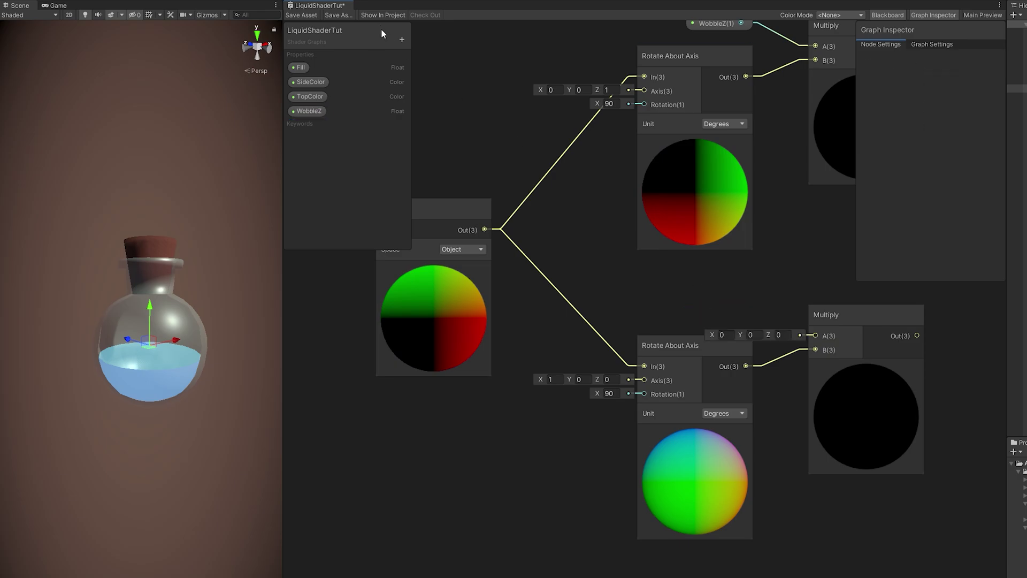
# - Add a Float property named WobbleX with reference _WobbleX
pyautogui.click(400, 41)
pyautogui.click(404, 40)
pyautogui.write('W')
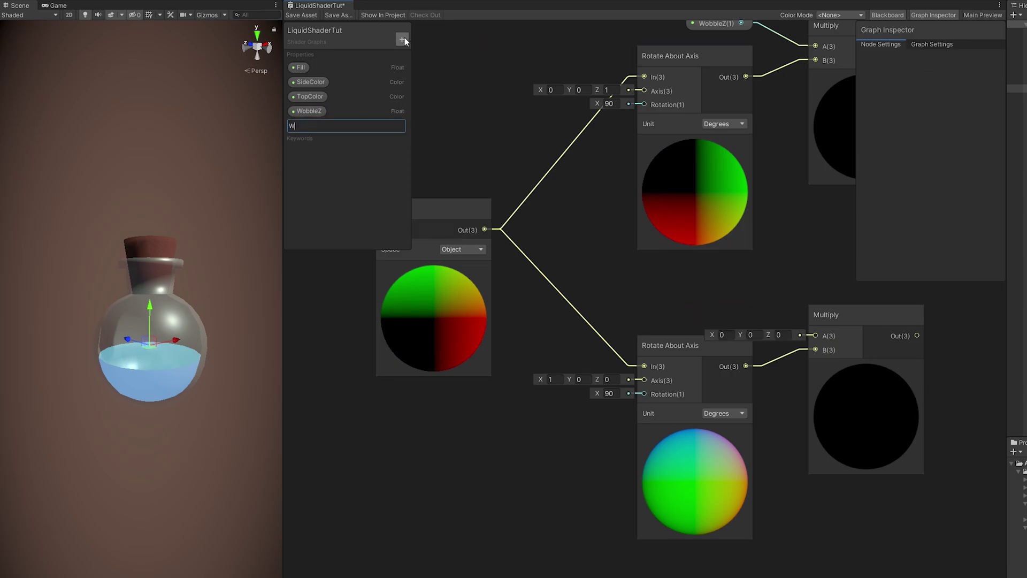
pyautogui.write('obbleX')
pyautogui.press('Return')
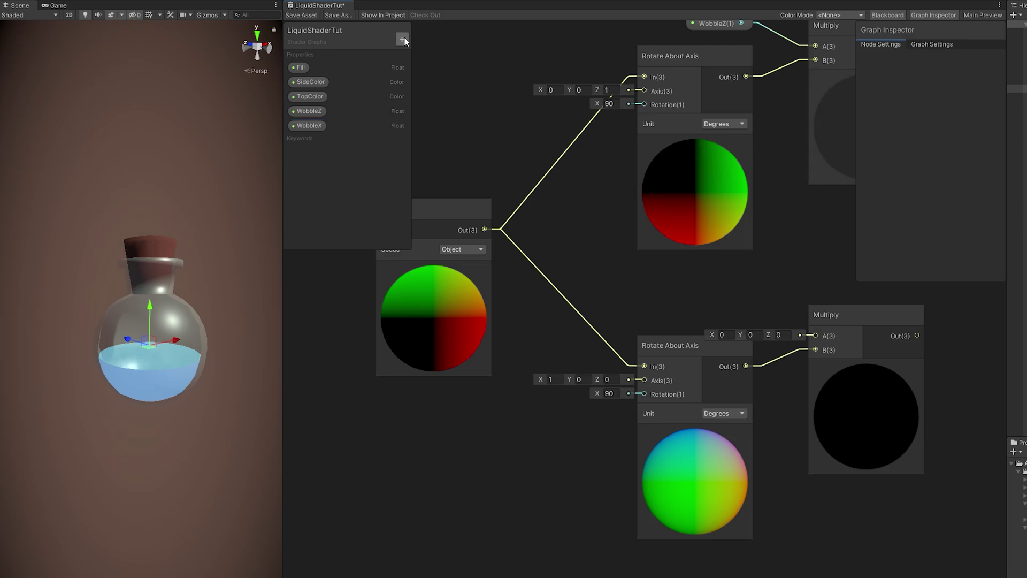
pyautogui.click(308, 126)
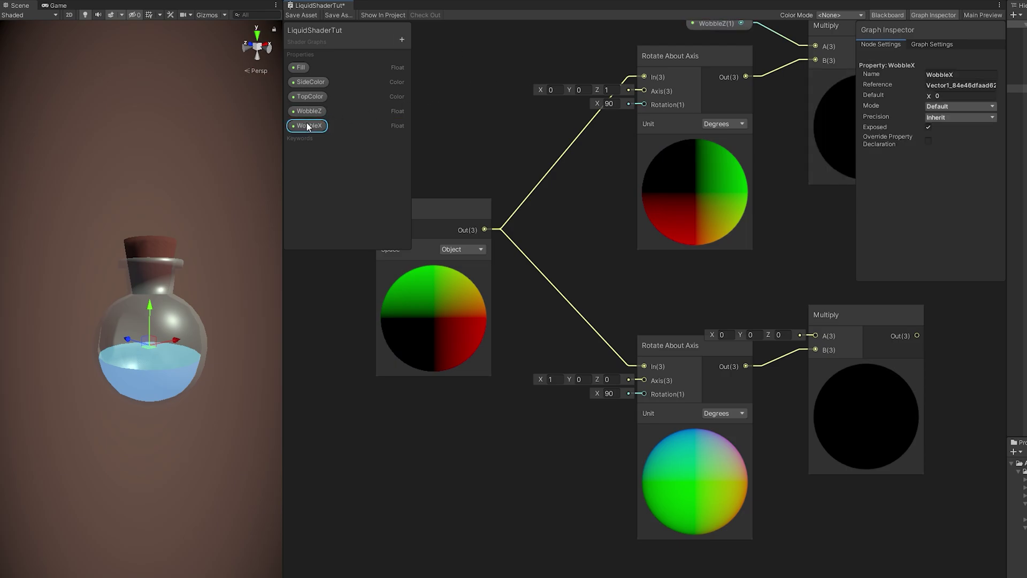
pyautogui.click(957, 88)
pyautogui.write('_WobbleX')
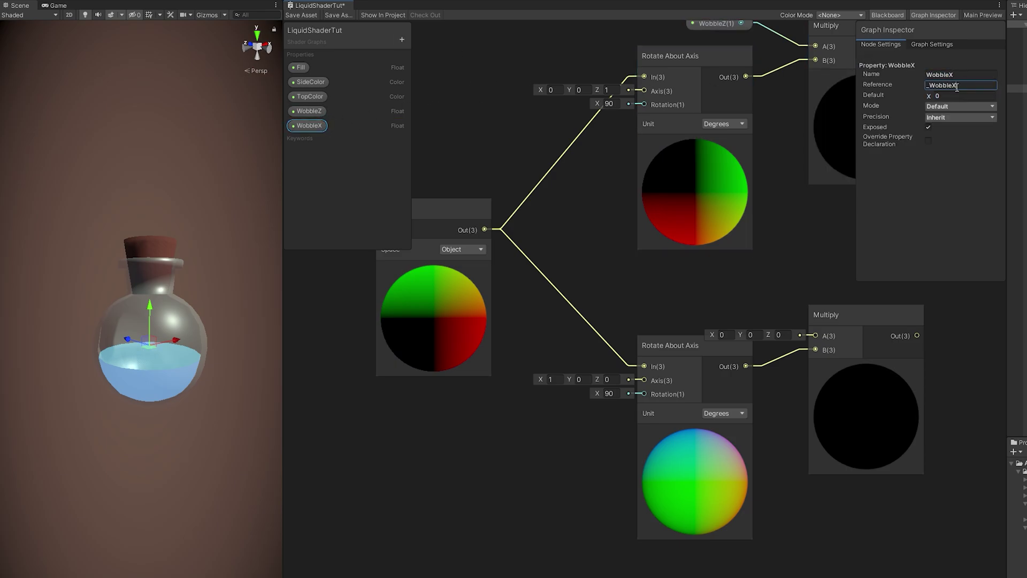
pyautogui.press('Return')
# - Feed WobbleX into the lower Multiply, and sum both Multiply outputs with a new Add into the main Add
pyautogui.moveTo(673, 286); pyautogui.dragTo(814, 336)
pyautogui.moveTo(793, 265); pyautogui.dragTo(549, 291, button='middle')
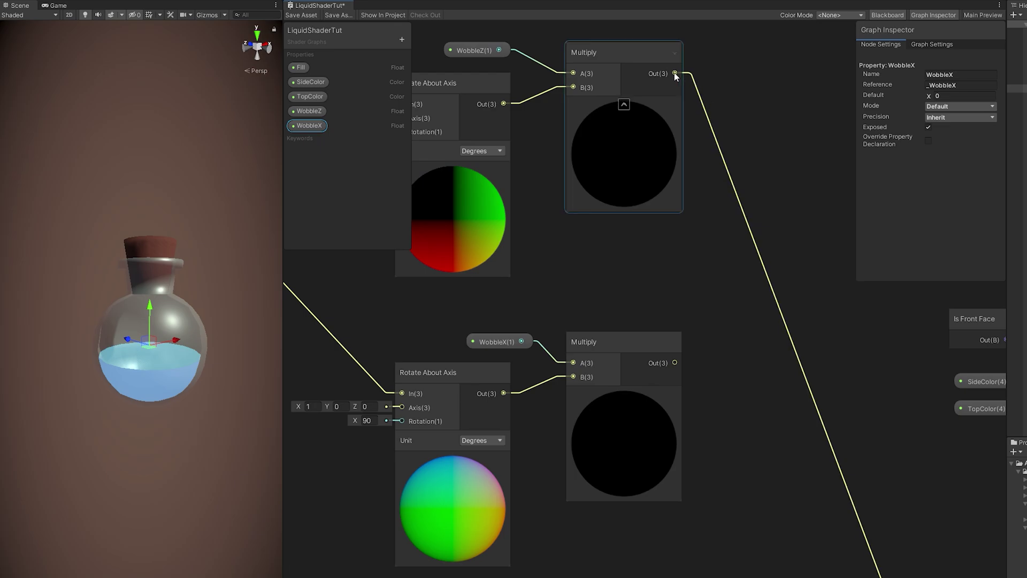
pyautogui.moveTo(675, 72); pyautogui.dragTo(743, 217)
pyautogui.write('dd')
pyautogui.click(760, 152)
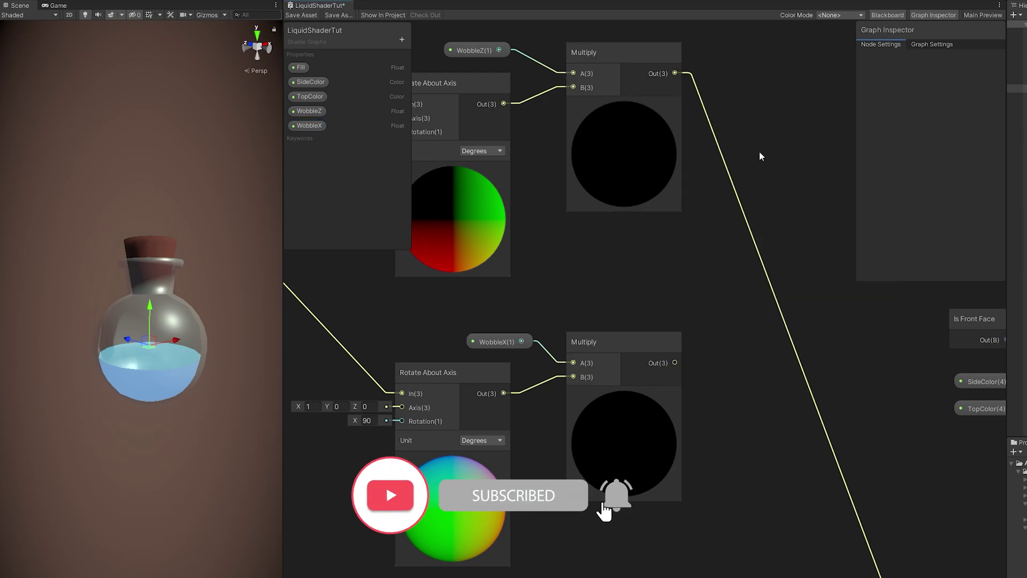
pyautogui.moveTo(676, 73); pyautogui.dragTo(784, 218)
pyautogui.write('add')
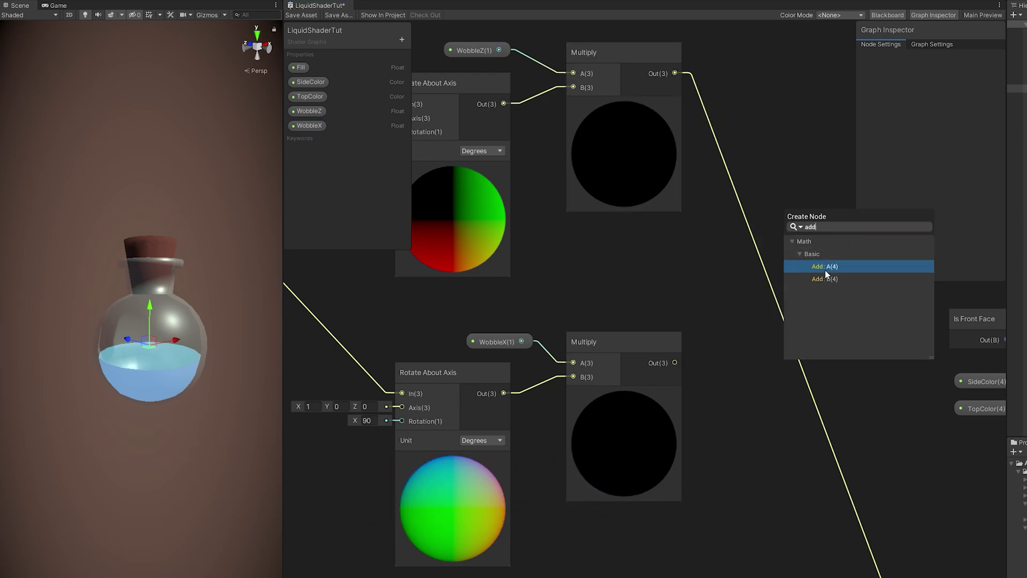
pyautogui.click(825, 268)
pyautogui.moveTo(675, 362); pyautogui.dragTo(785, 243)
pyautogui.scroll(-2, 702, 246)
pyautogui.moveTo(780, 342); pyautogui.dragTo(731, 315, button='middle')
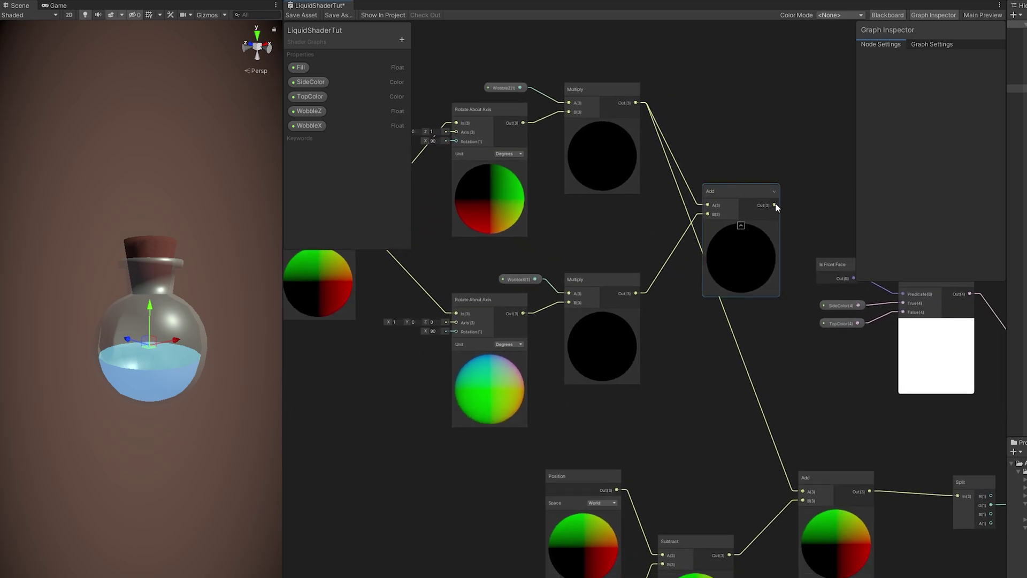
pyautogui.moveTo(775, 205); pyautogui.dragTo(805, 491)
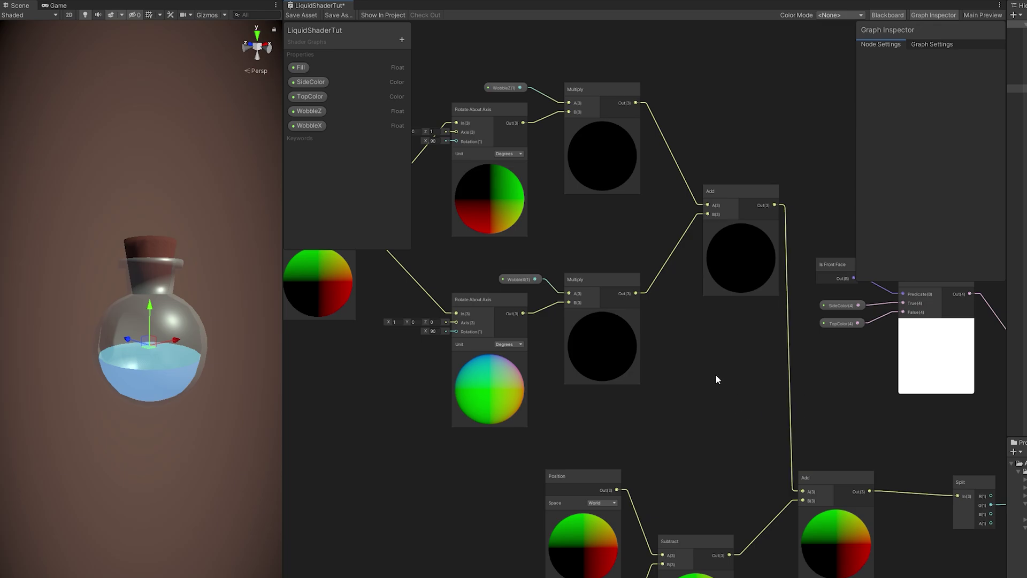
# - Group all the wobble nodes together under the title WOBBLE
pyautogui.moveTo(717, 378); pyautogui.dragTo(814, 406, button='middle')
pyautogui.moveTo(693, 331); pyautogui.dragTo(429, 100)
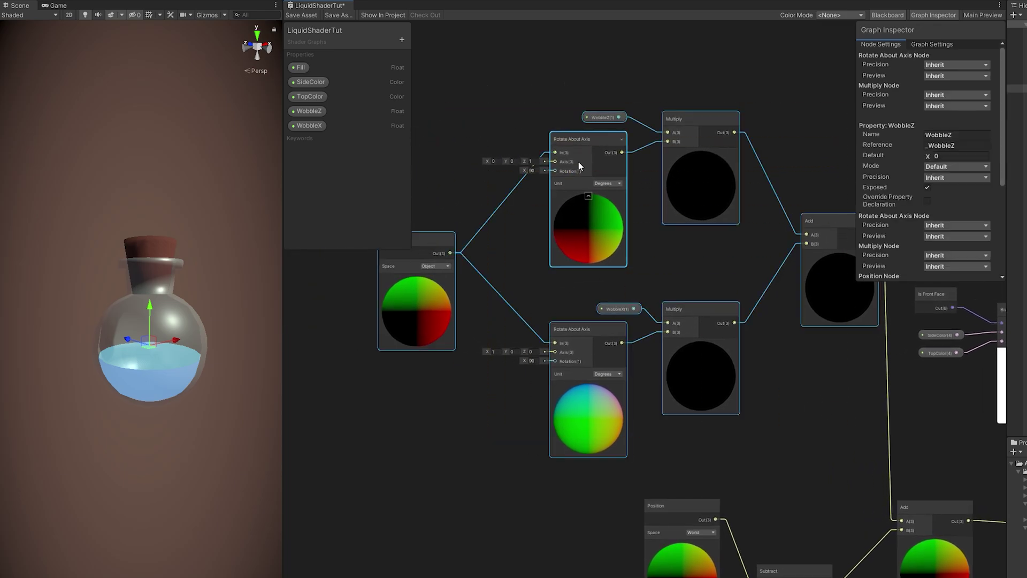
pyautogui.rightClick(582, 153)
pyautogui.click(619, 298)
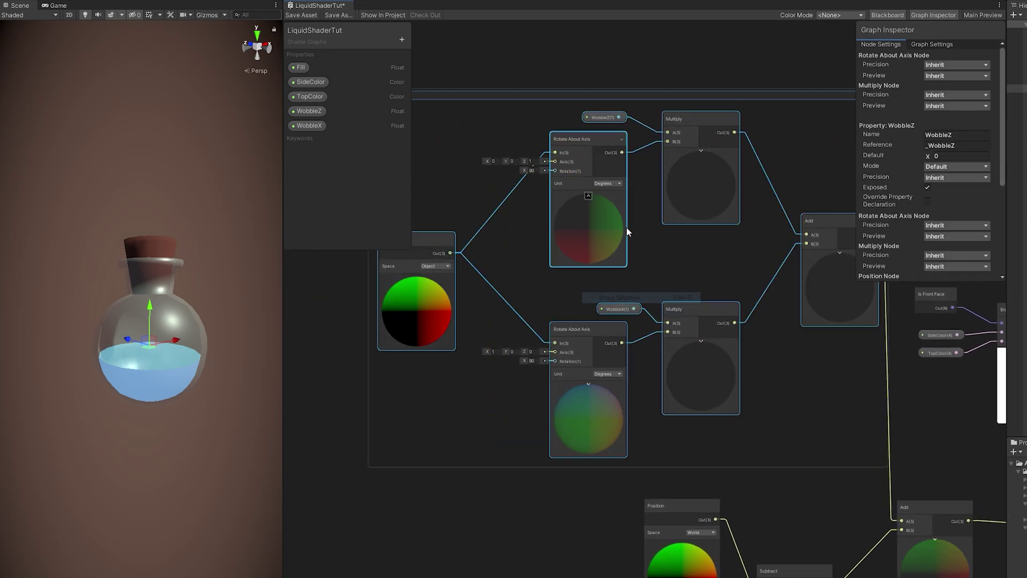
pyautogui.write('WOBBLE')
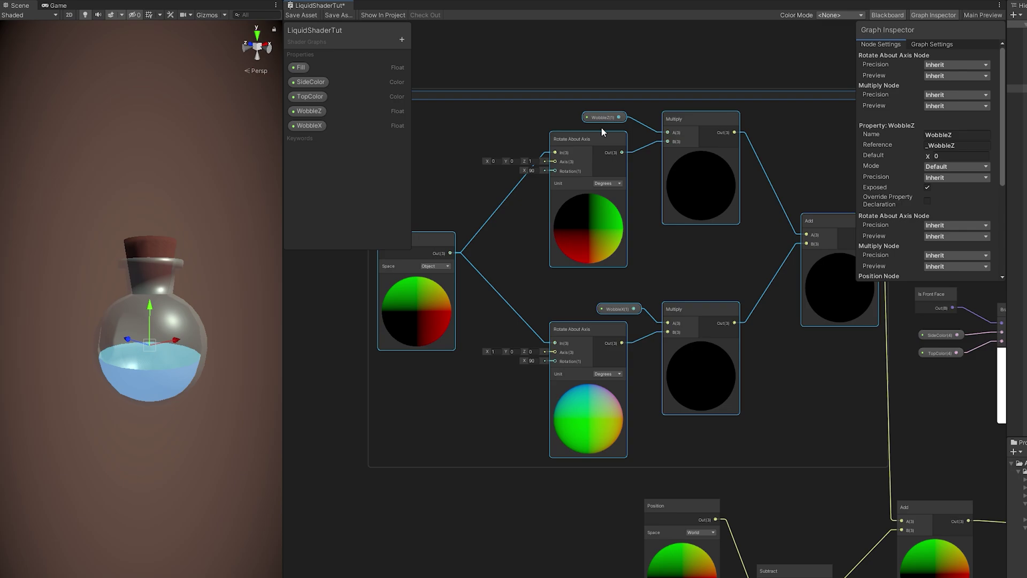
pyautogui.press('Return')
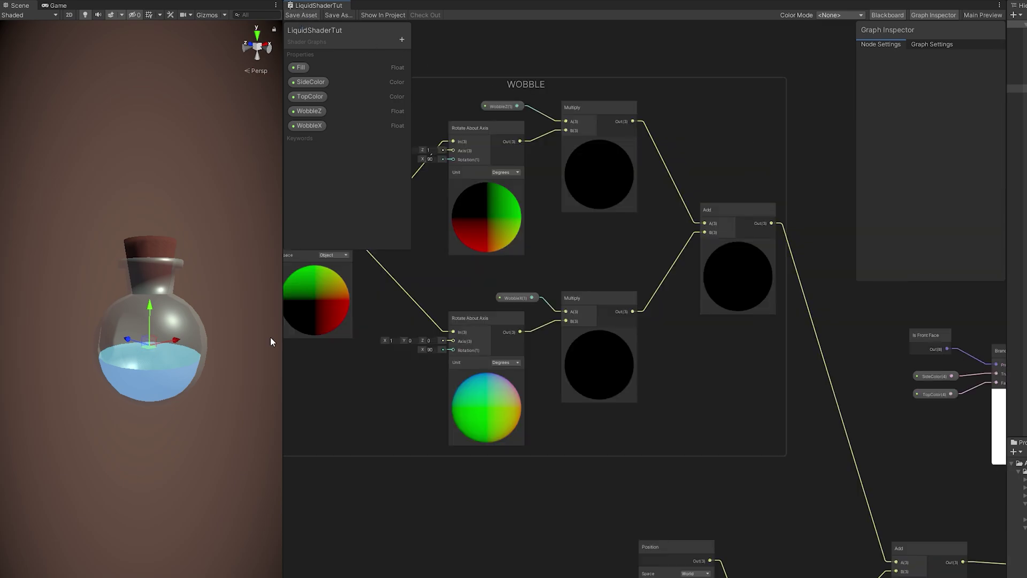
# - Widen the Scene view by dragging its splitter
pyautogui.moveTo(284, 344); pyautogui.dragTo(699, 360)
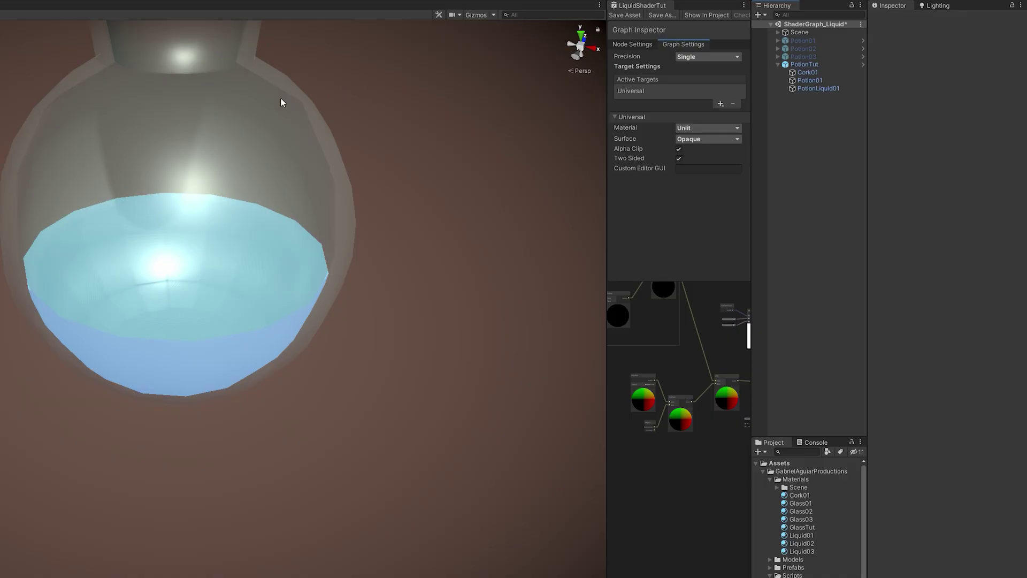
pyautogui.scroll(3, 215, 219)
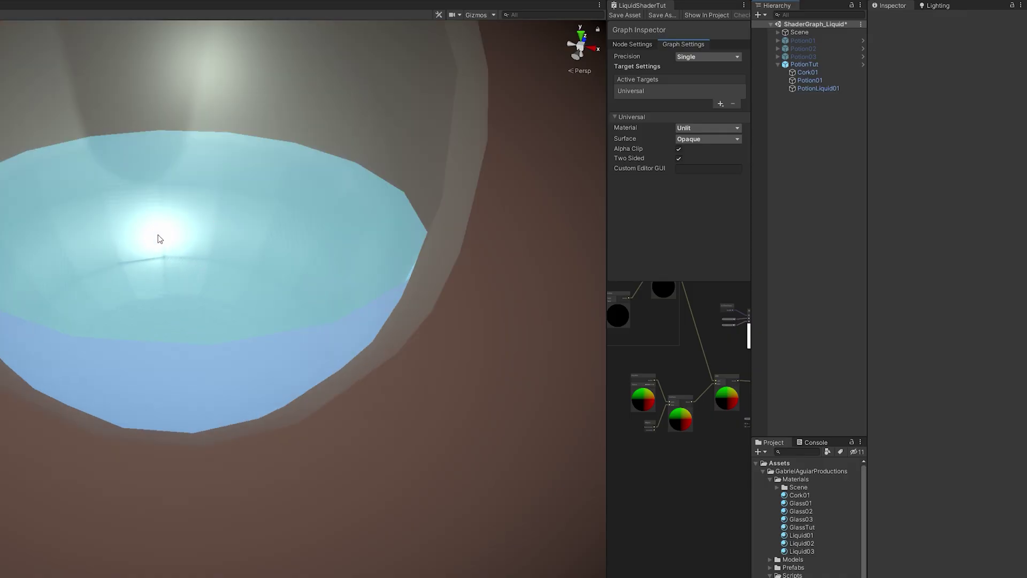
pyautogui.scroll(-4, 155, 246)
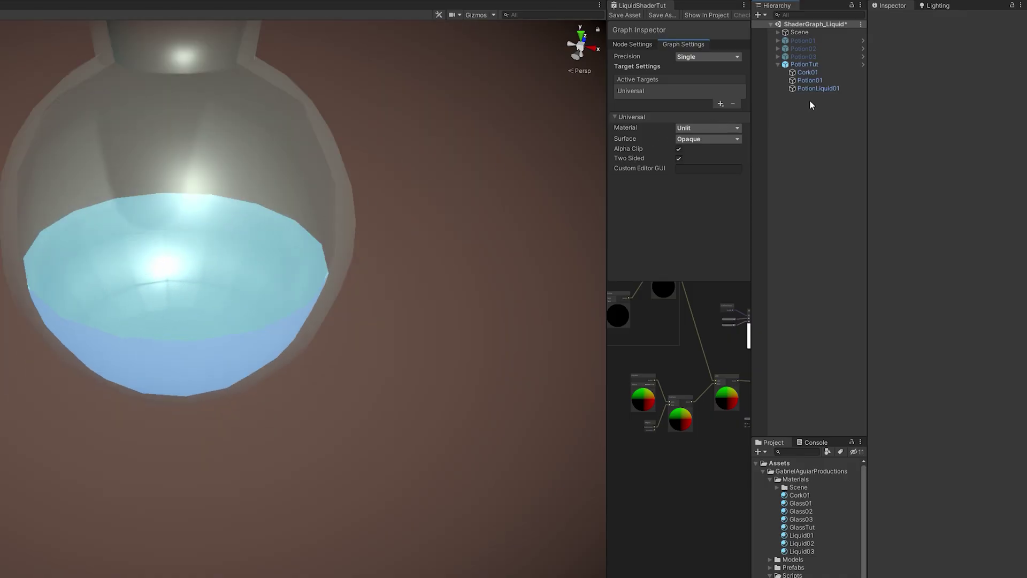
# - Scale PotionLiquid01 to 0.96 on all axes and centre it in the view
pyautogui.click(814, 87)
pyautogui.moveTo(180, 235); pyautogui.dragTo(179, 236)
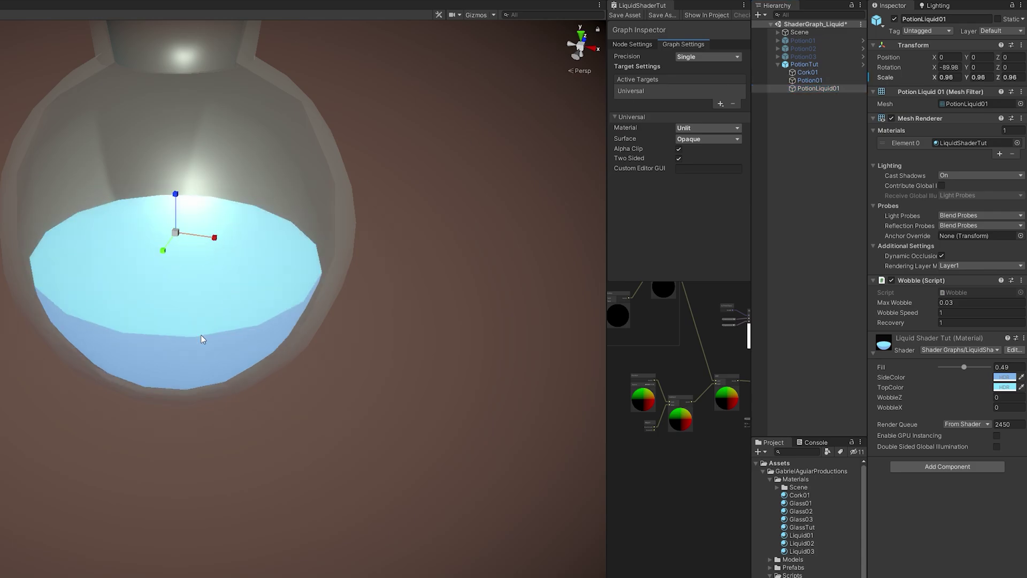
pyautogui.moveTo(201, 338); pyautogui.dragTo(215, 319, button='middle')
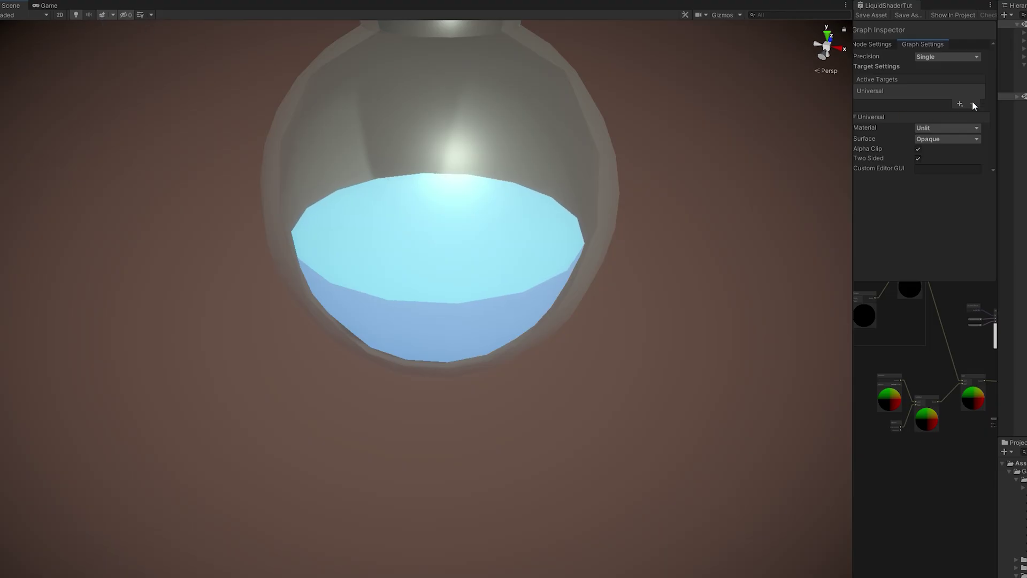
# - Rotate the flask onto its side, cork pointing left, checking that the liquid surface stays level
pyautogui.press('w')
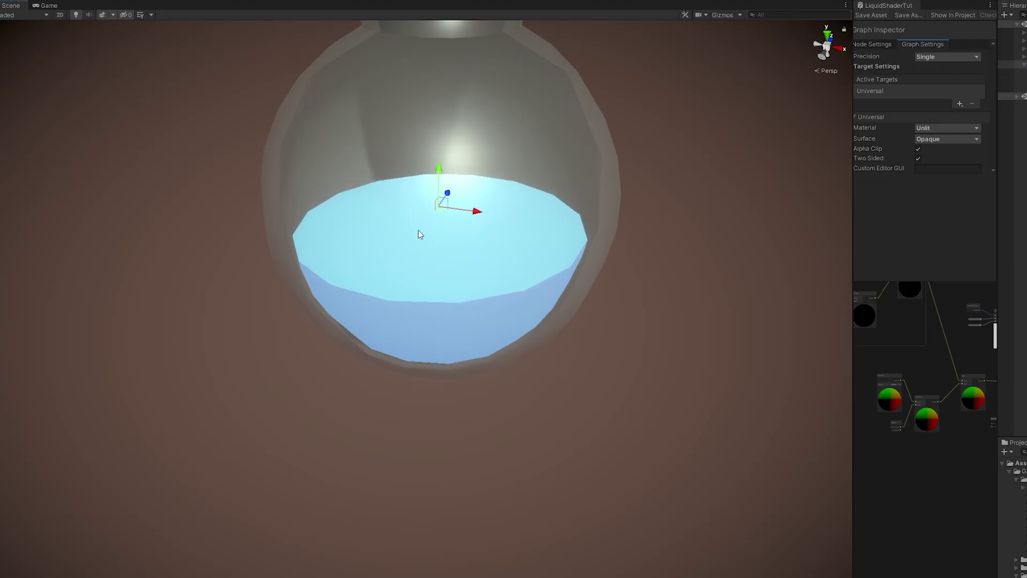
pyautogui.scroll(-8, 419, 234)
pyautogui.moveTo(466, 256); pyautogui.dragTo(500, 220, button='right')
pyautogui.press('w')
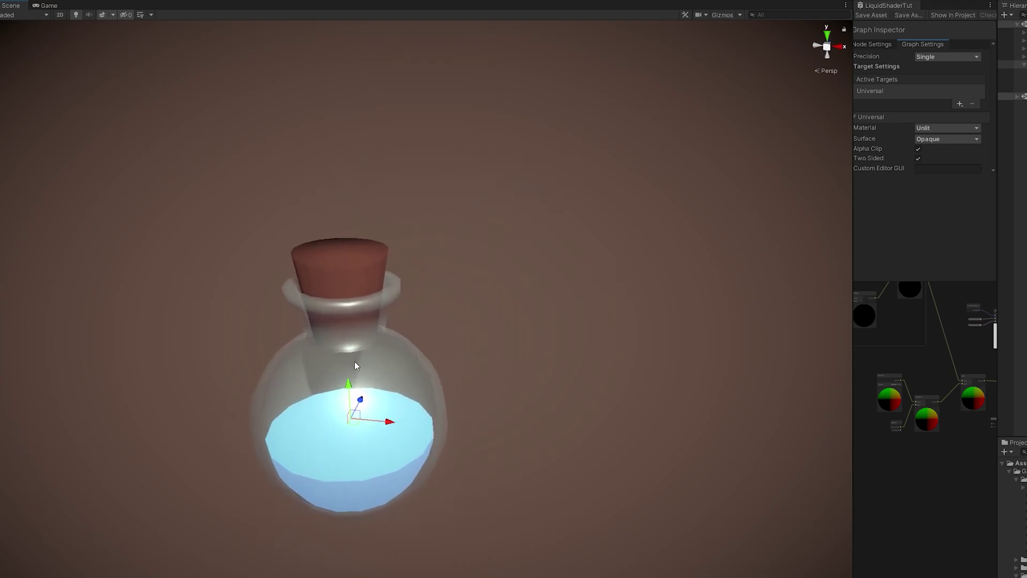
pyautogui.moveTo(343, 395)
pyautogui.mouseDown()
pyautogui.moveTo(358, 364)
pyautogui.moveTo(332, 382)
pyautogui.mouseUp()
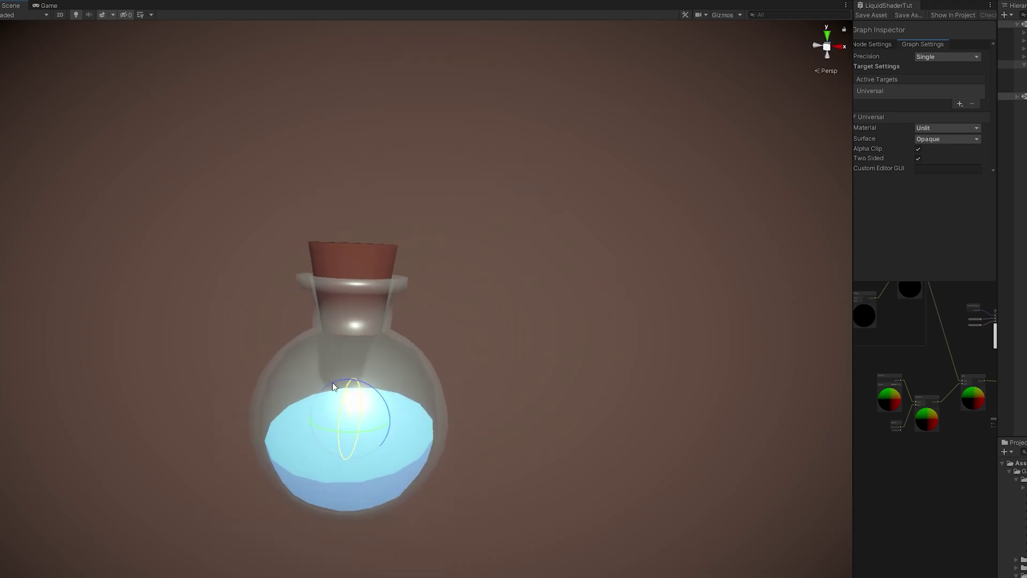
pyautogui.moveTo(476, 372); pyautogui.dragTo(431, 348, button='right')
pyautogui.press('q')
pyautogui.press('w')
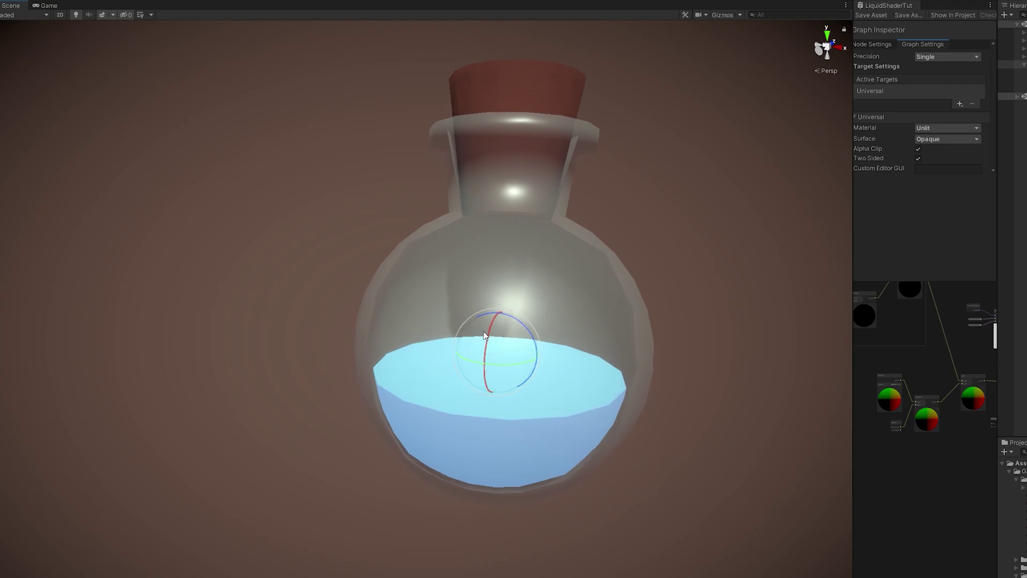
pyautogui.keyDown('alt'); pyautogui.moveTo(493, 322); pyautogui.dragTo(493, 356); pyautogui.keyUp('alt')
pyautogui.scroll(-3, 408, 358)
pyautogui.moveTo(371, 336); pyautogui.dragTo(306, 385)
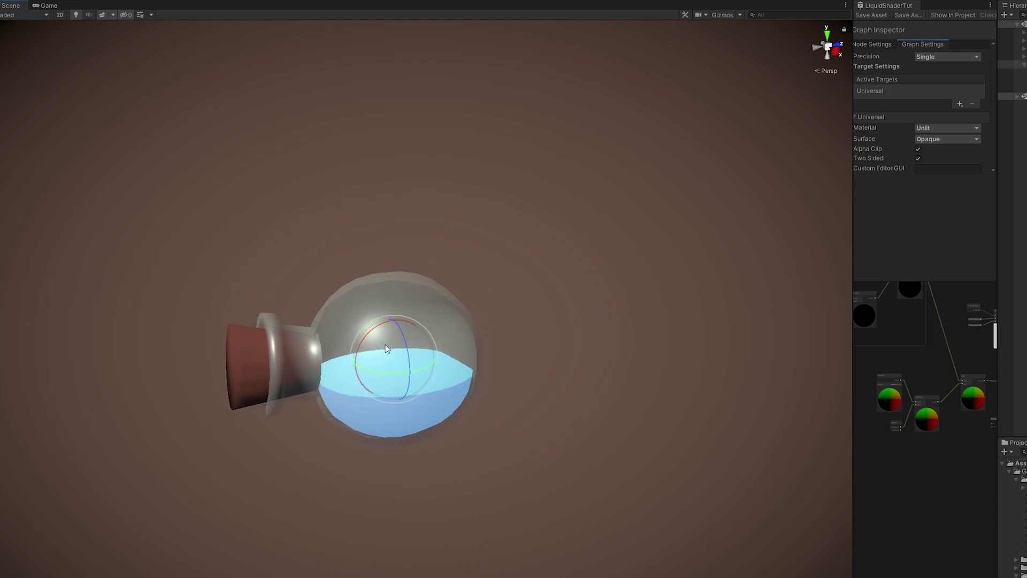
pyautogui.moveTo(400, 323); pyautogui.dragTo(404, 398)
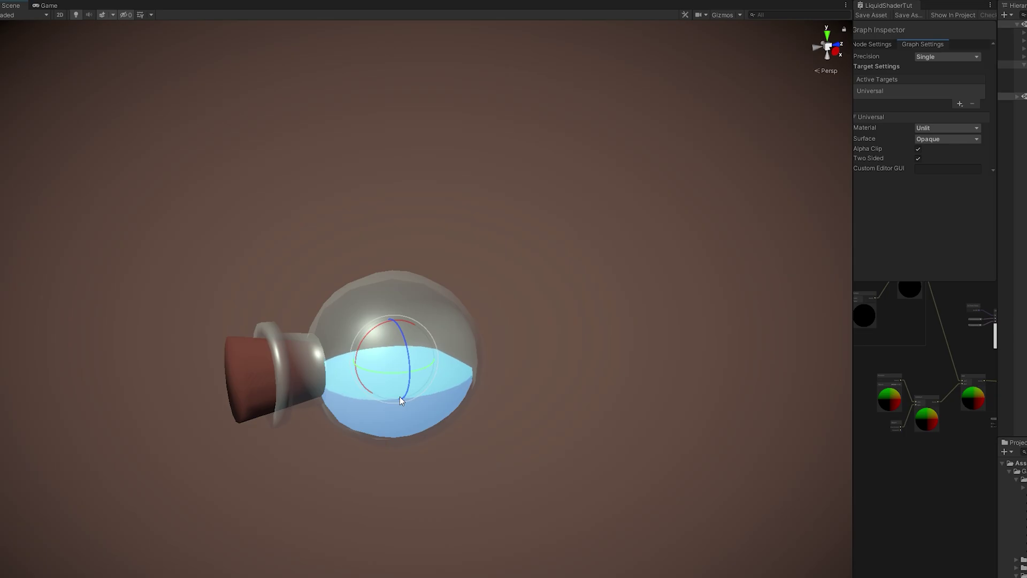